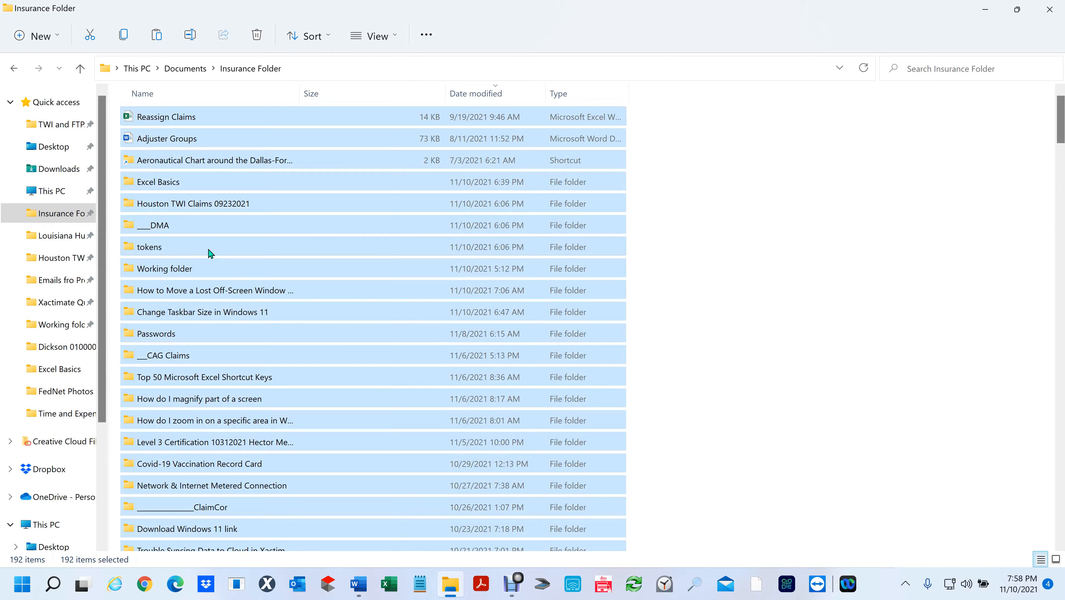
Step: Copy the paths of all selected items in Insurance Folder, and switch to Excel with a new blank workbook
right_click(210, 253)
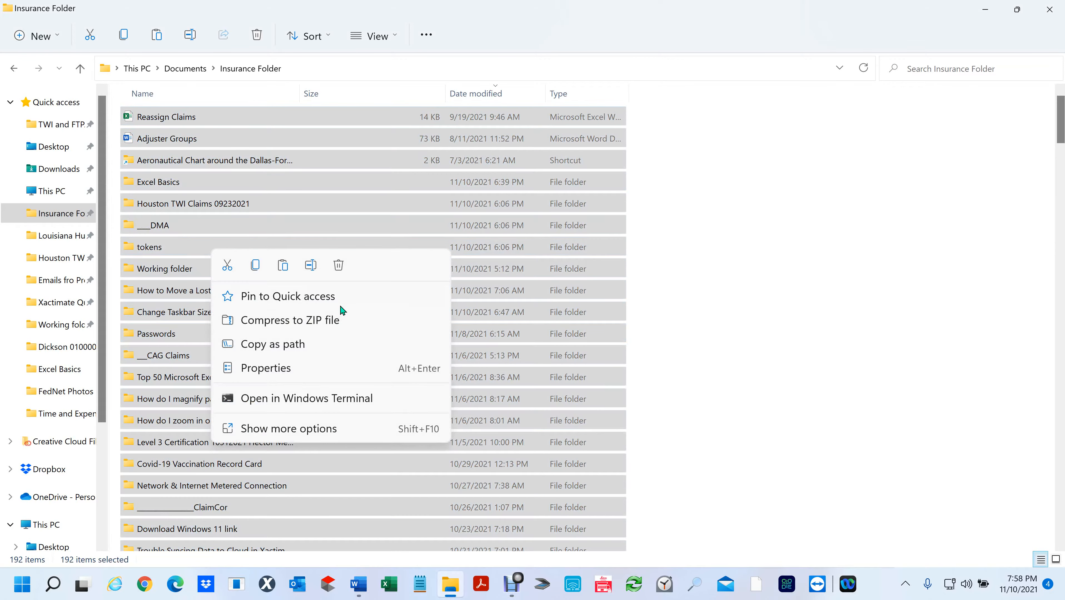
click(307, 345)
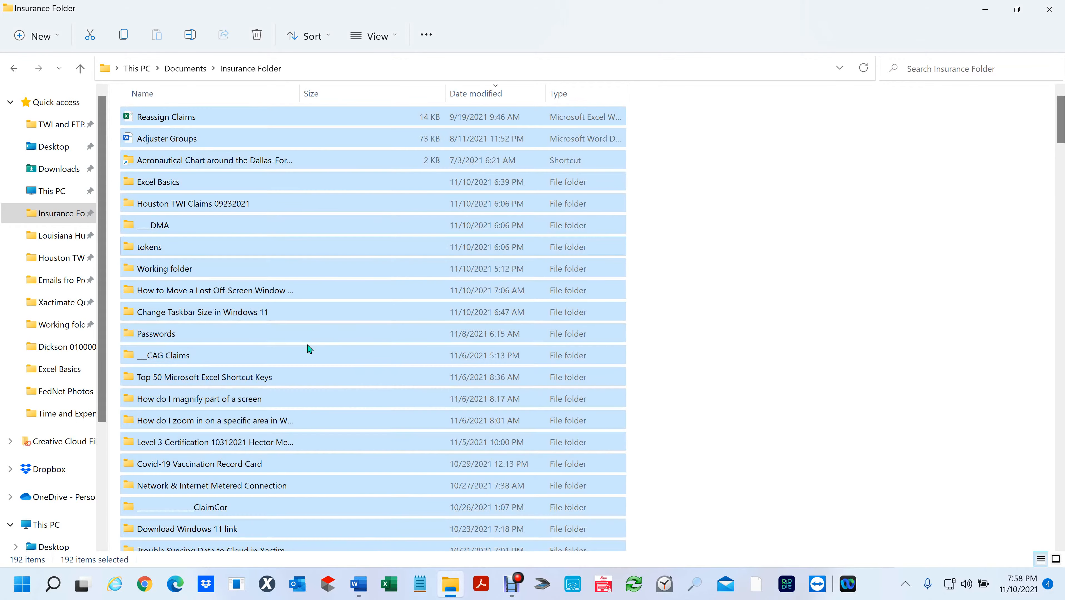
click(387, 586)
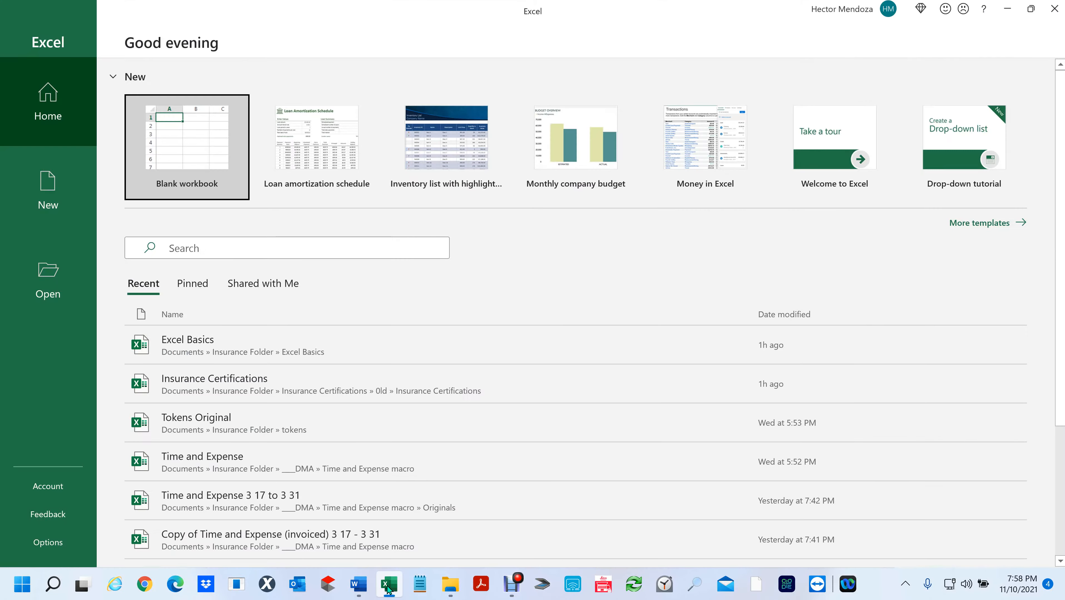
click(221, 163)
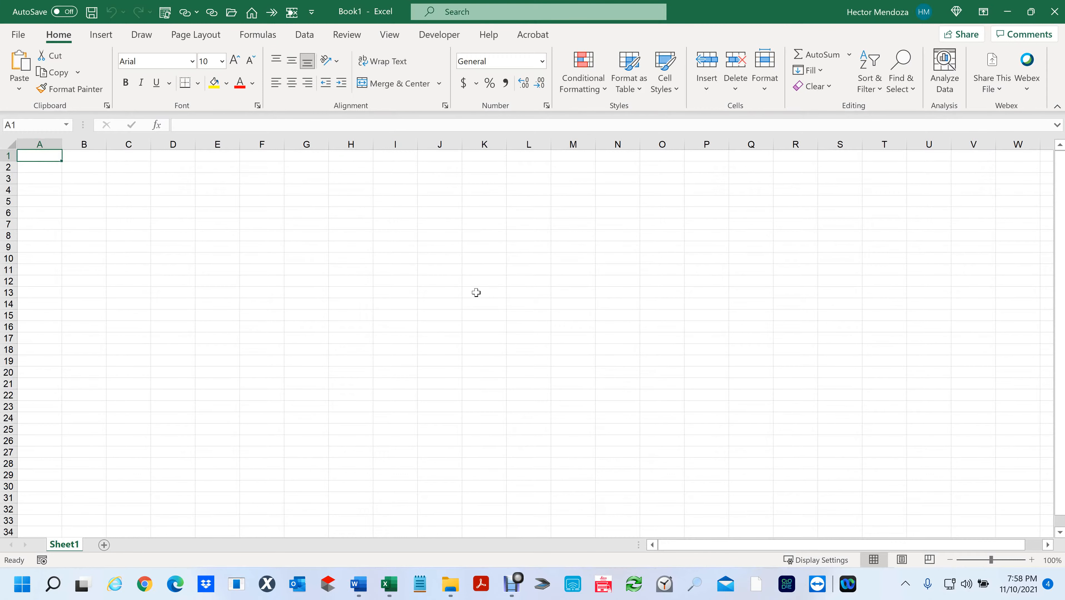
Step: Paste the copied paths into the sheet from cell A1 and fit column A's width to its contents
key(ctrl+v)
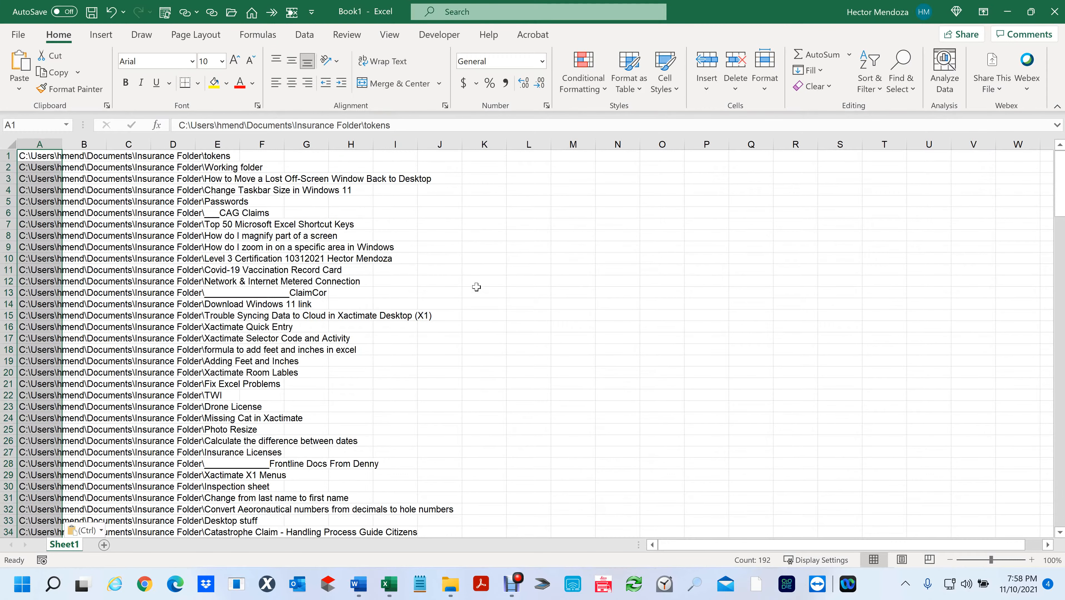
double_click(66, 145)
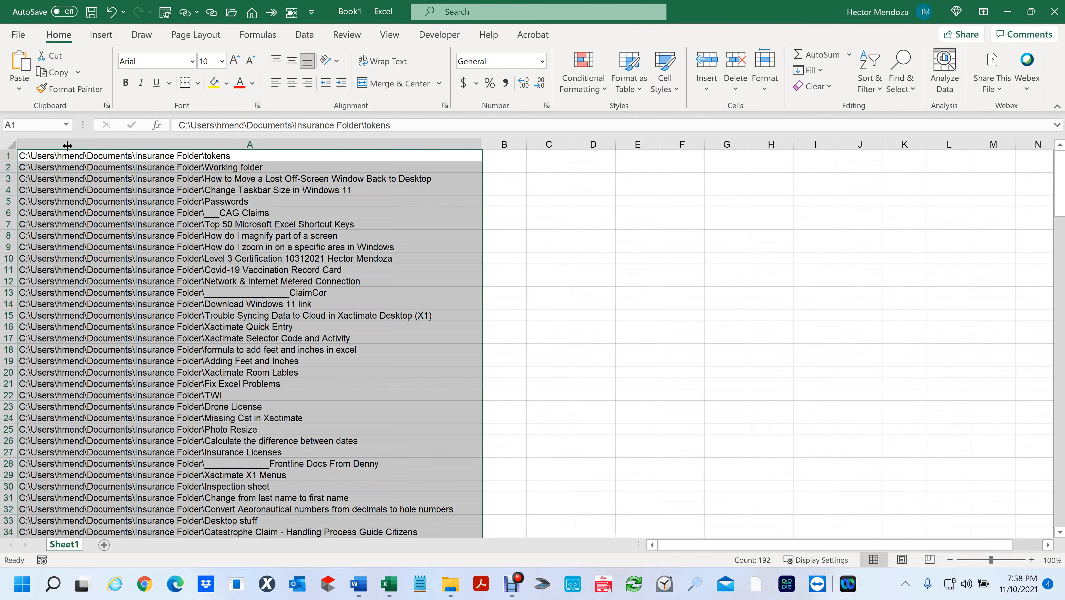
click(592, 329)
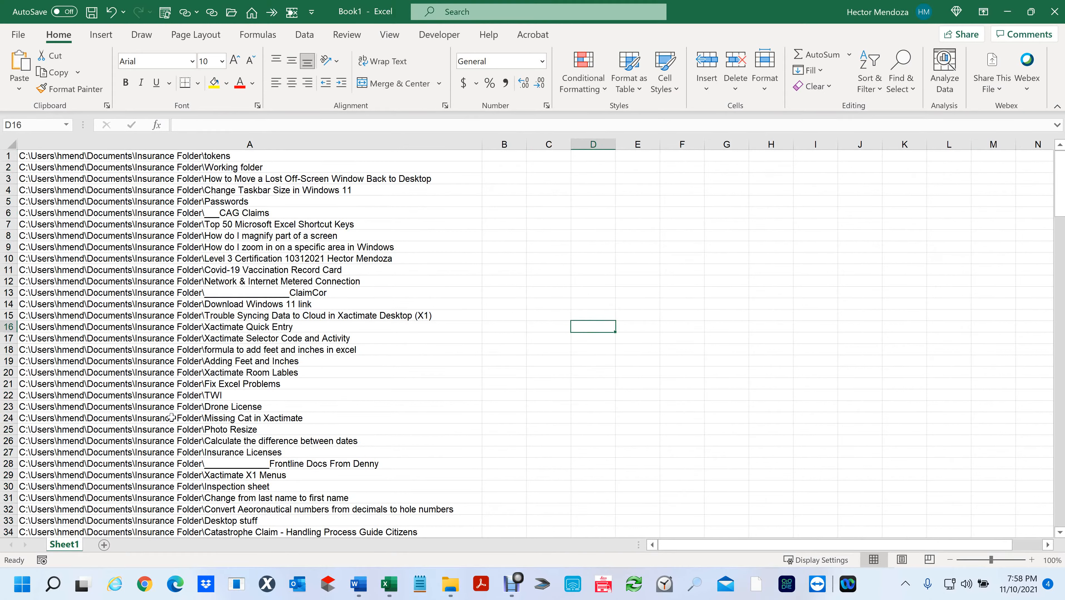
Step: Copy the path prefix in cell A17 up to and including "Insurance Folder\", leaving the cell's contents unedited
click(235, 338)
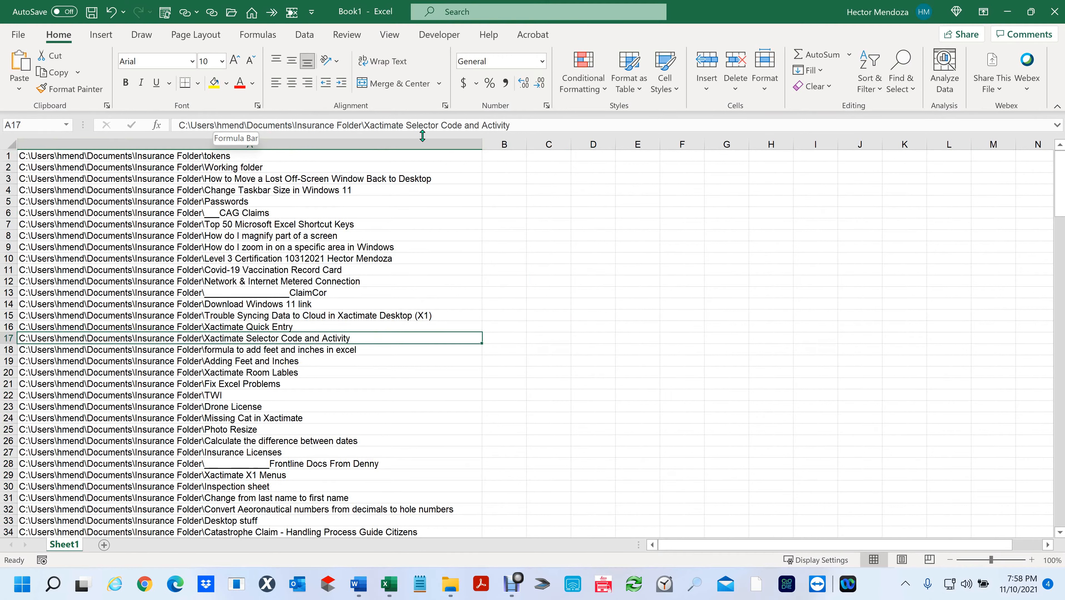
click(366, 124)
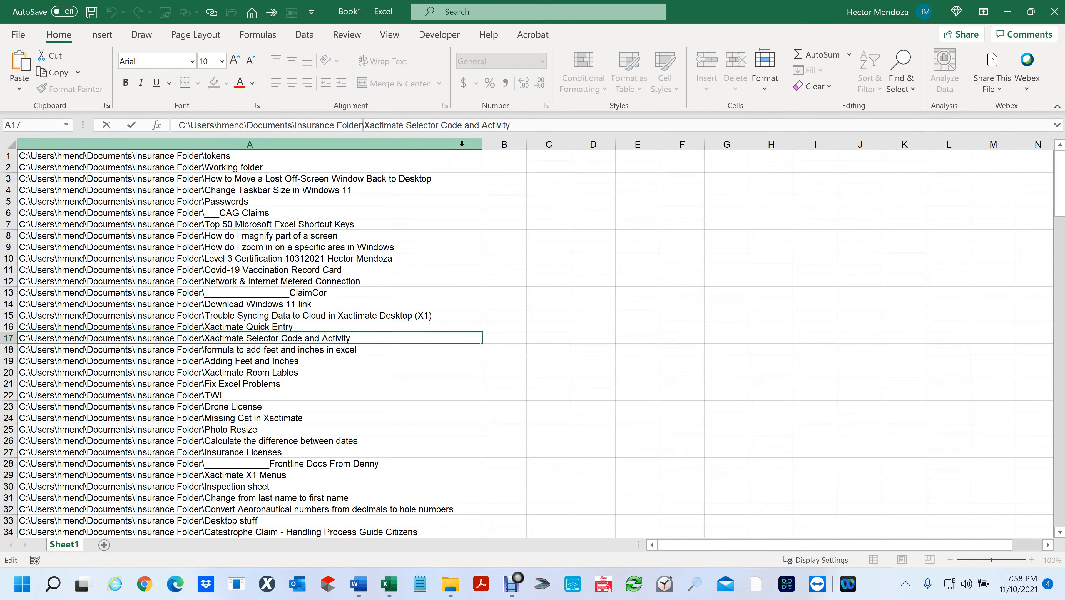
key(shift+Left)
key(shift+Left)
key(shift+Left)
key(shift+Left)
key(shift+Left)
key(shift+Left)
key(shift+Left)
key(shift+Left)
key(shift+Left)
key(shift+Left)
key(shift+Left)
key(shift+Left)
key(shift+Left)
key(shift+Left)
key(shift+Left)
key(shift+Left)
key(shift+Left)
key(shift+Left)
key(shift+Left)
key(shift+Left)
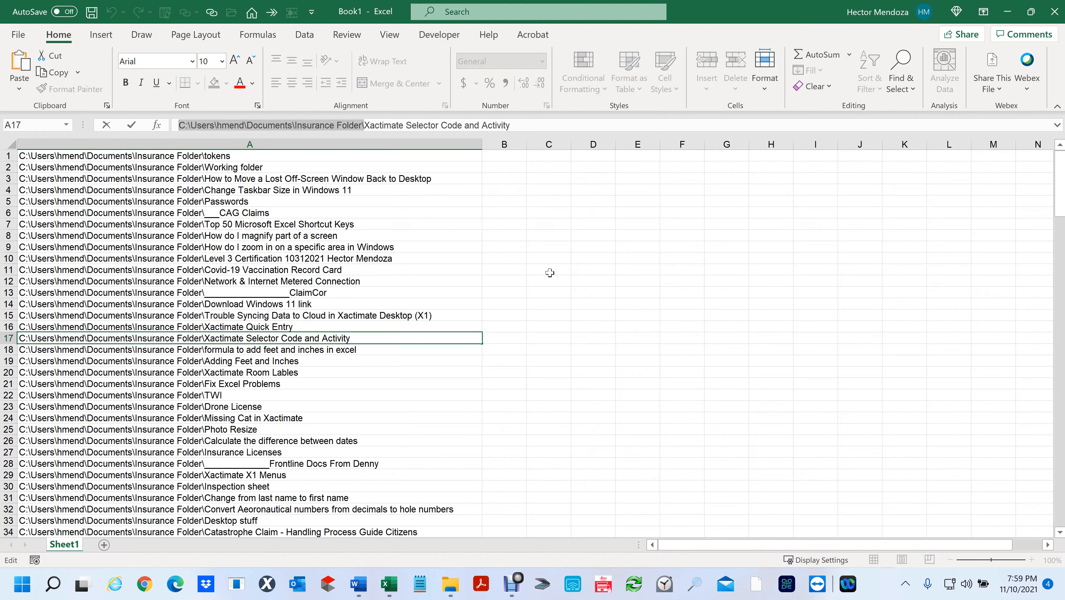
key(Escape)
Step: Replace every occurrence of the path prefix ending in "Documents\Insurance Folder\" with nothing, and close Find and Replace
key(ctrl+f)
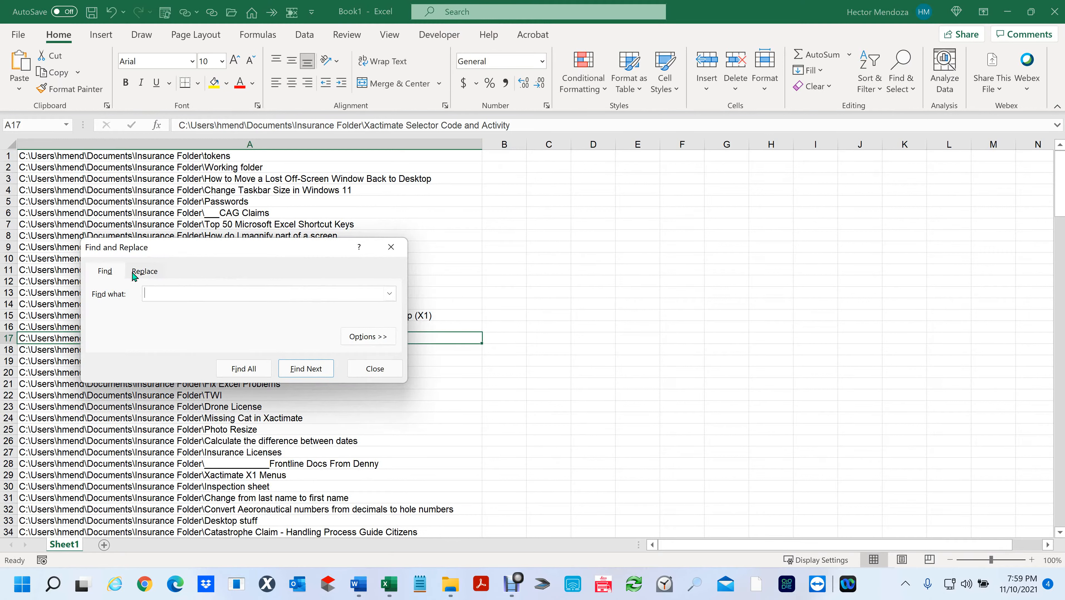
click(144, 272)
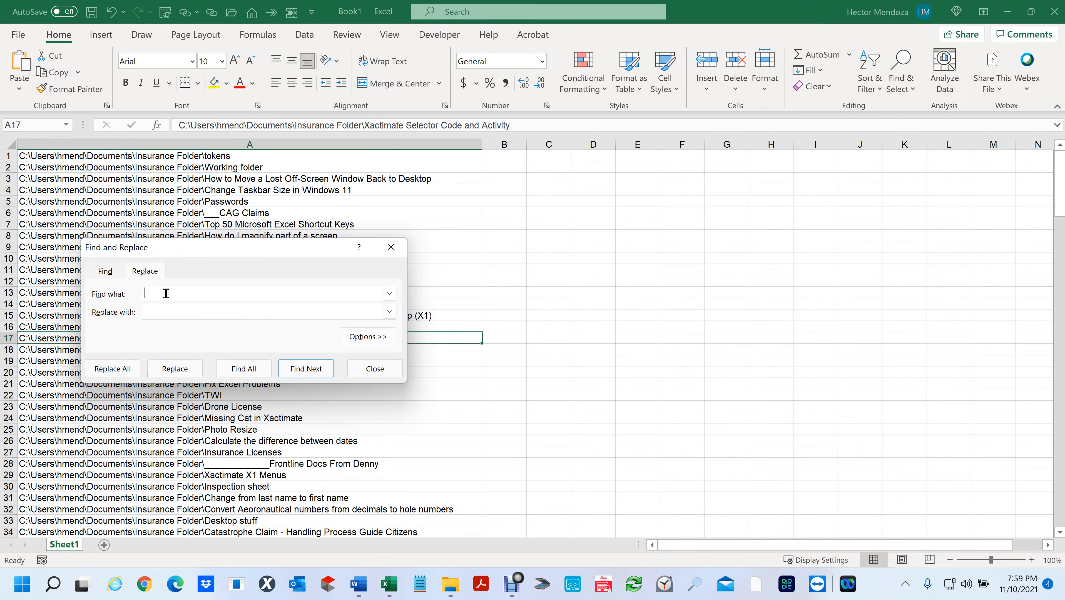
text(C:\Users\hmend\Documents\Insurance Folder\)
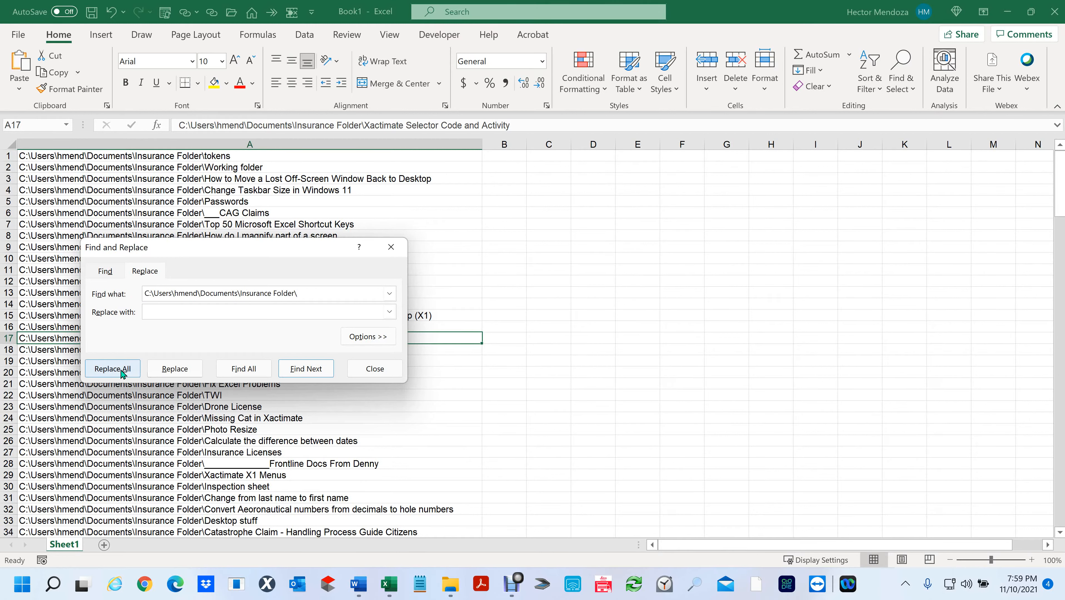
click(112, 368)
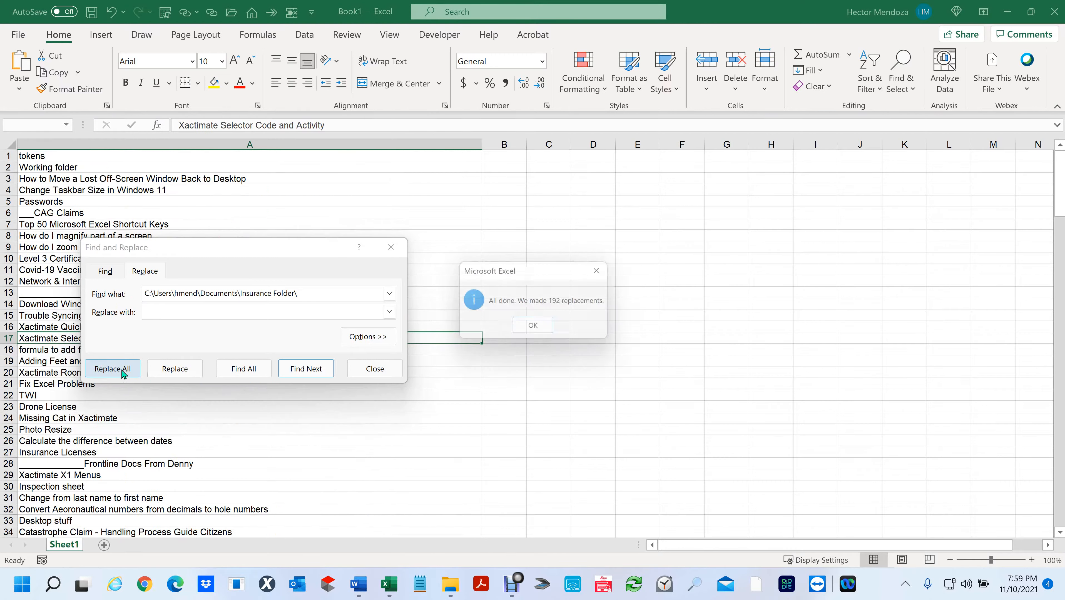
click(537, 329)
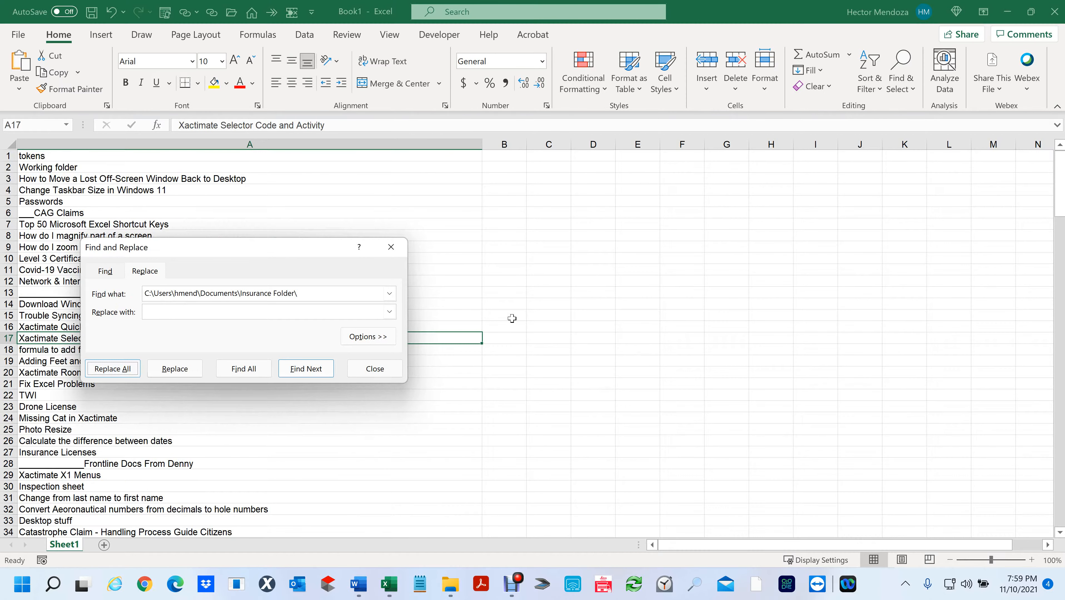
click(398, 252)
Step: Look through the shortened file and folder names in column A down to the end of the list
scroll(119, 272, down, 5)
scroll(119, 272, down, 7)
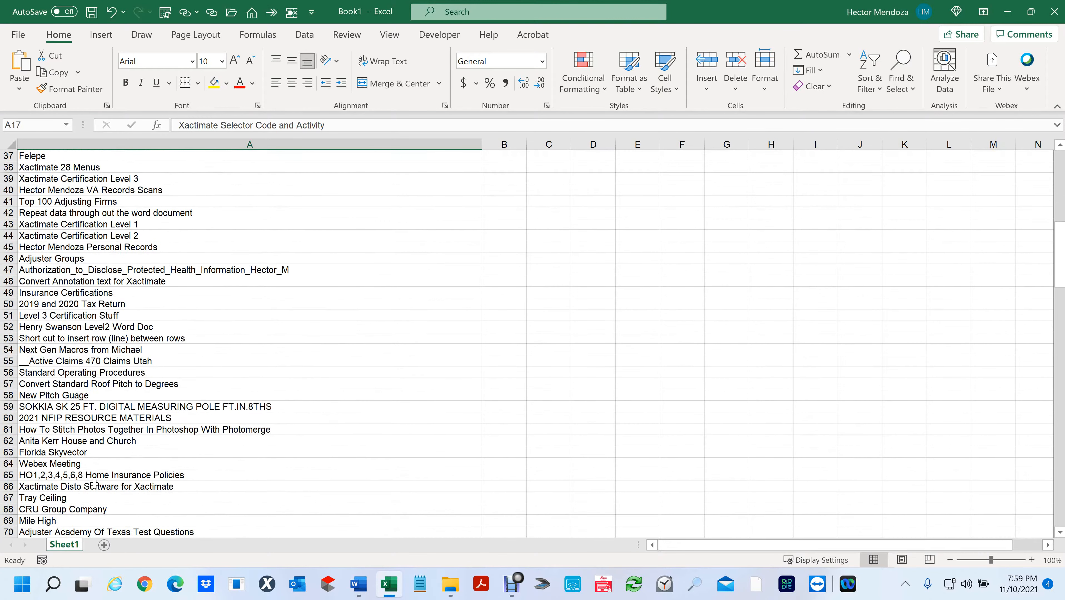
scroll(94, 484, down, 5)
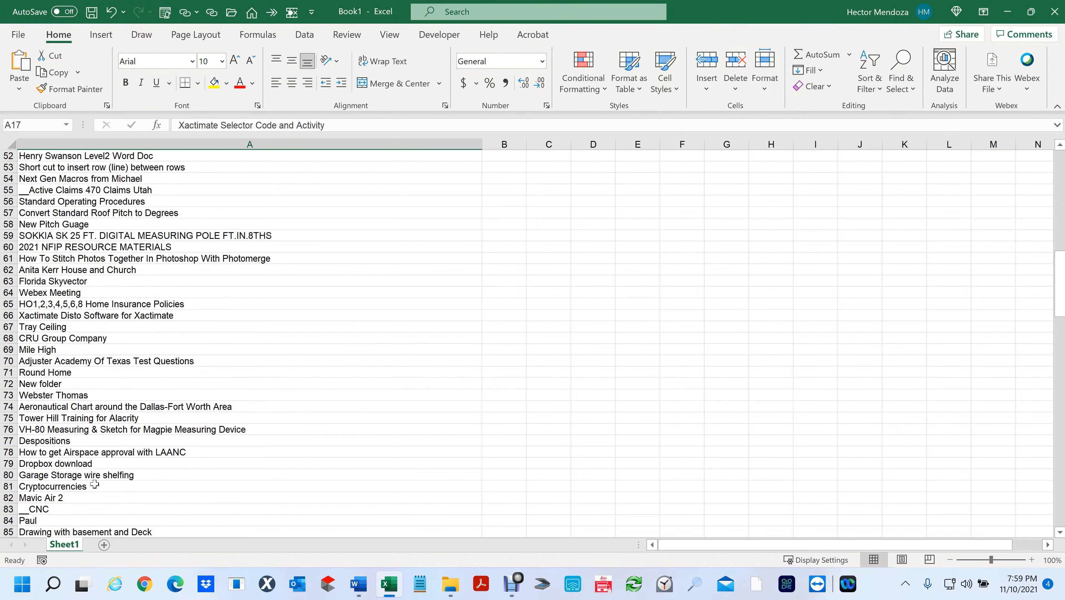
scroll(94, 483, up, 8)
scroll(94, 484, down, 20)
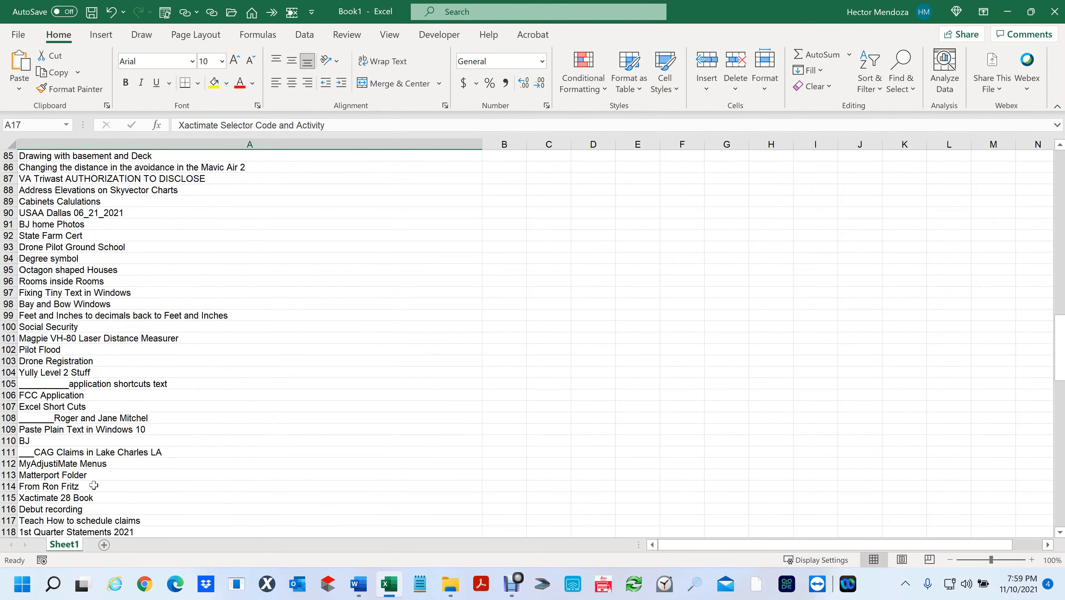
scroll(93, 485, down, 17)
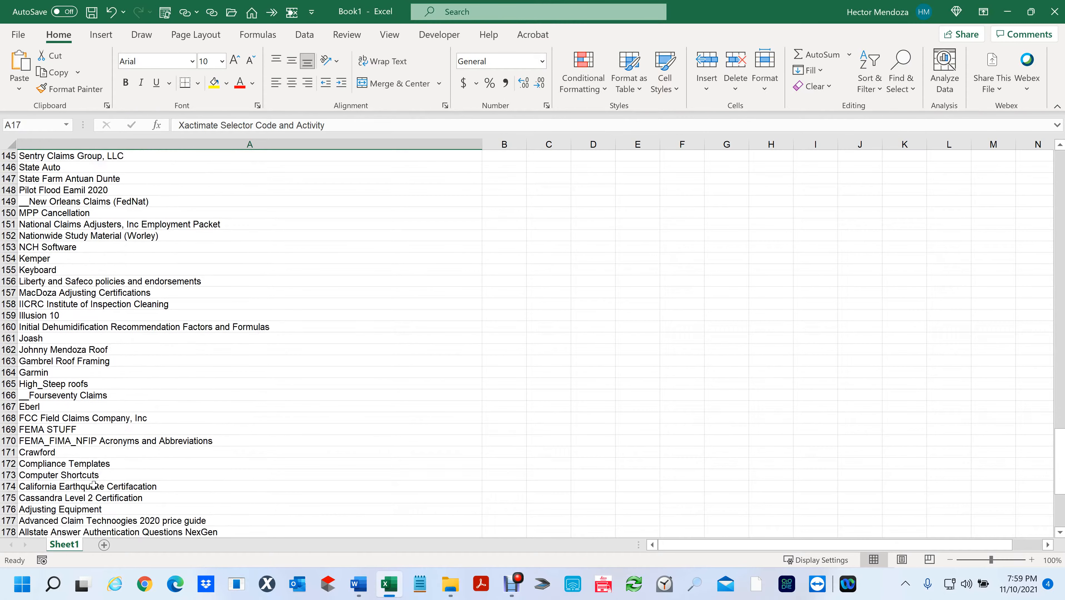
scroll(93, 485, down, 4)
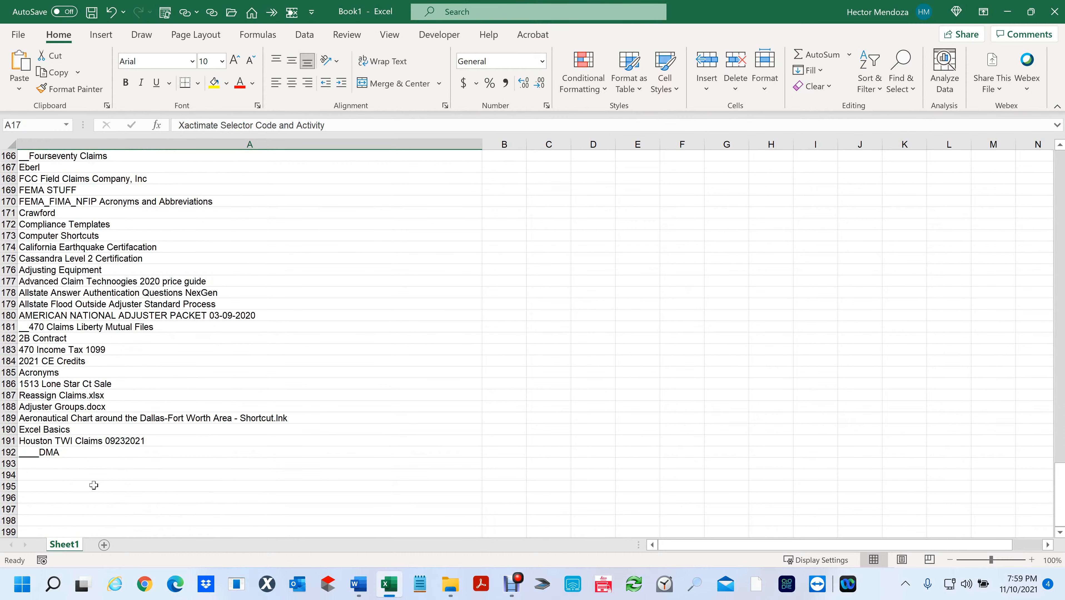
Step: Arrange the Insurance Folder window and the workbook side by side, with the workbook on the right showing row 1
key(super+Right)
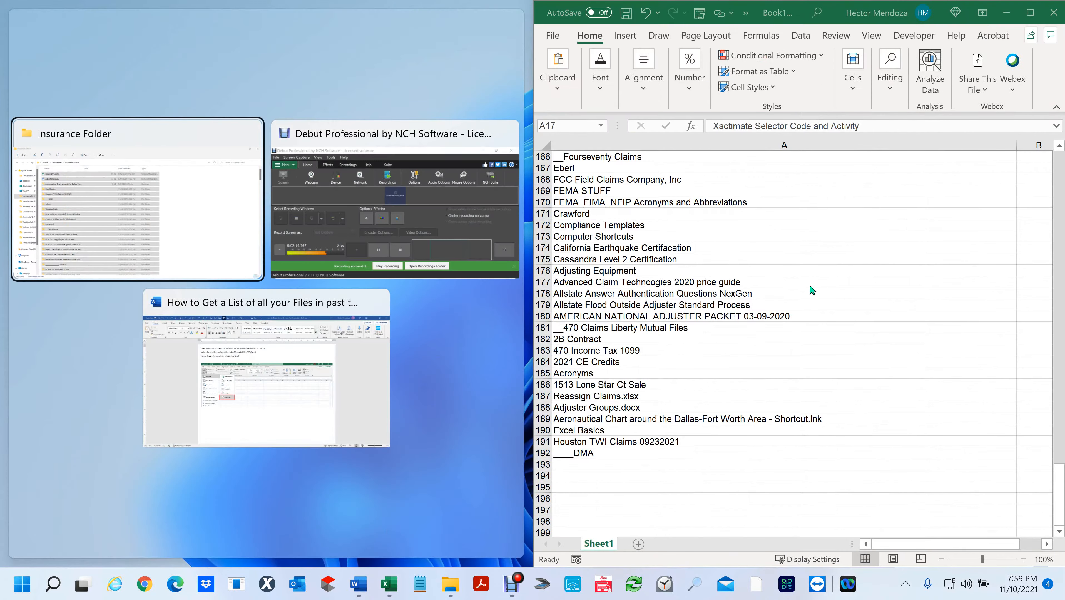
key(Return)
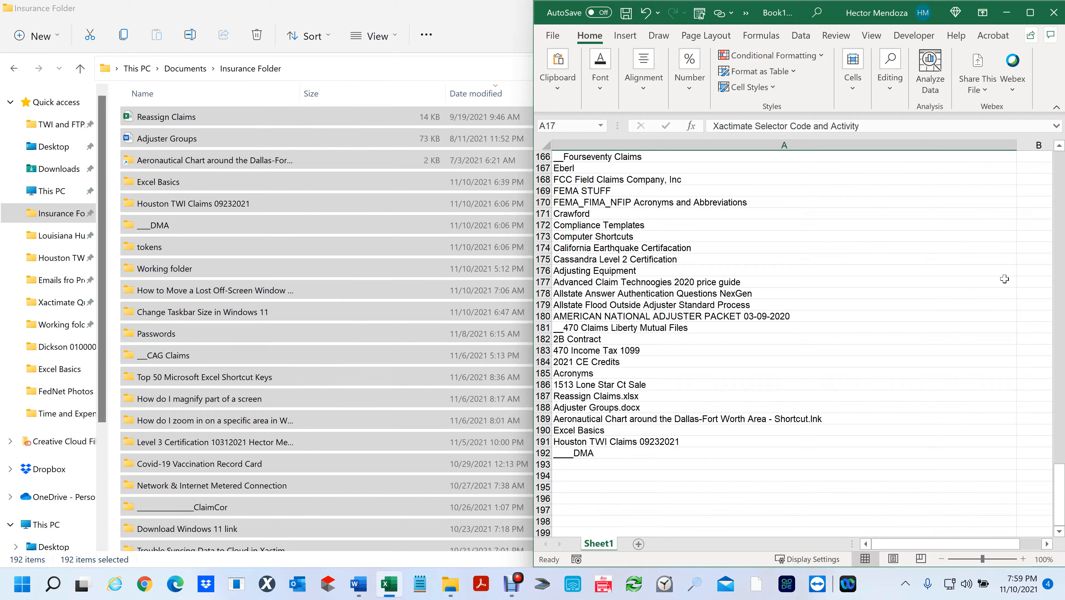
drag(1058, 475, 1055, 147)
click(316, 348)
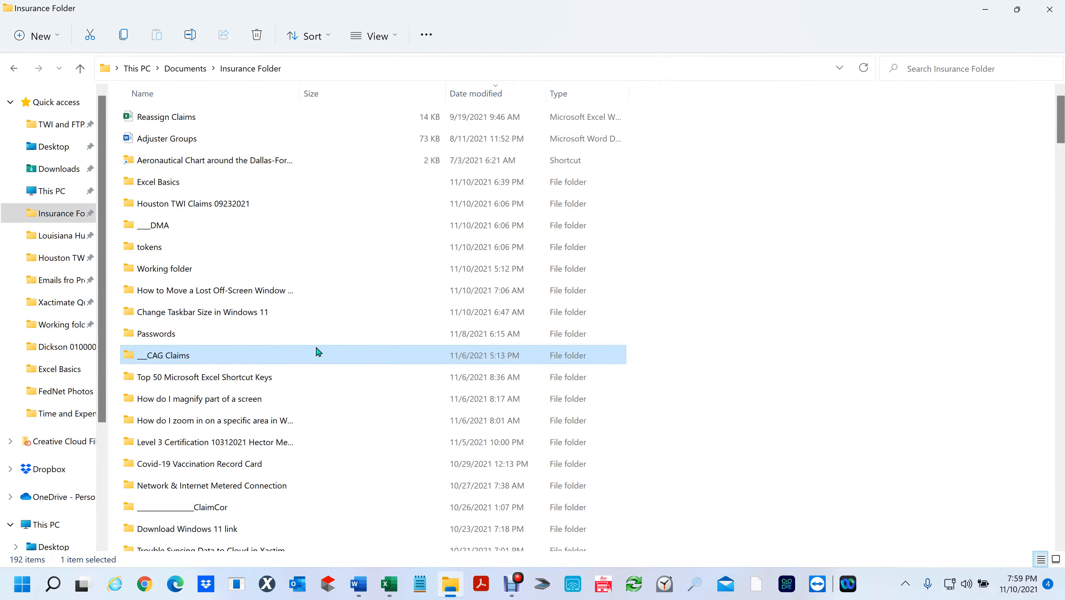
key(super+Left)
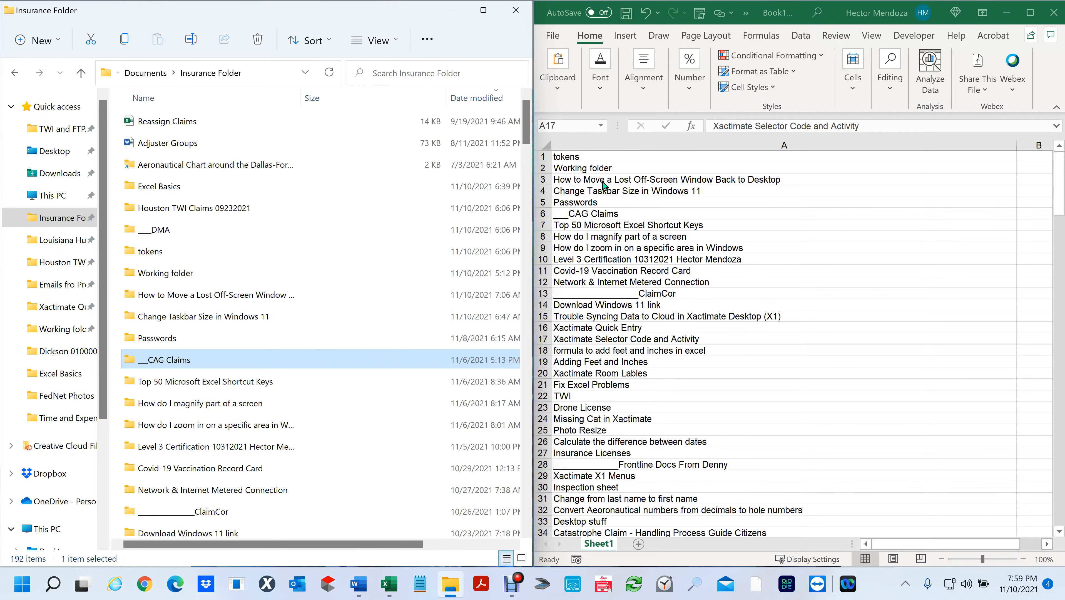
Step: Sort the whole list in column A by cell values from A to Z, without a header row
click(702, 139)
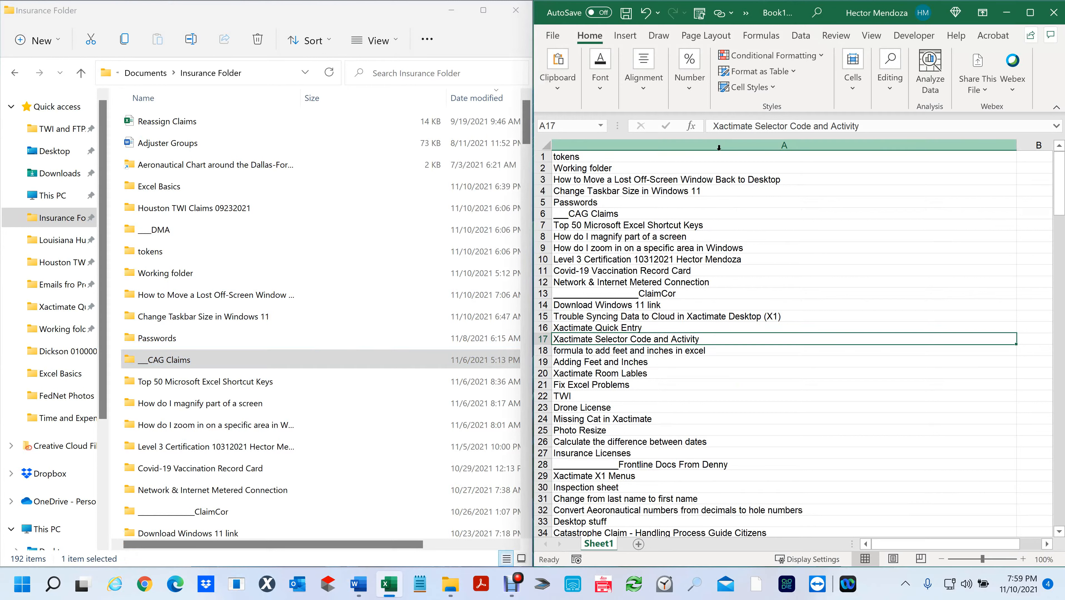
click(732, 248)
key(ctrl+a)
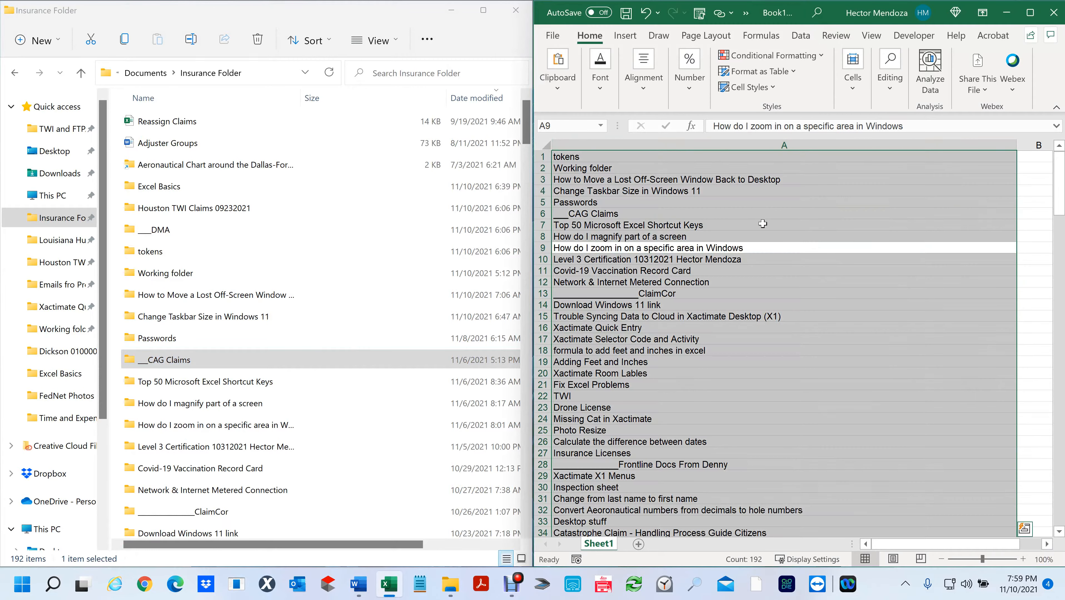
click(800, 35)
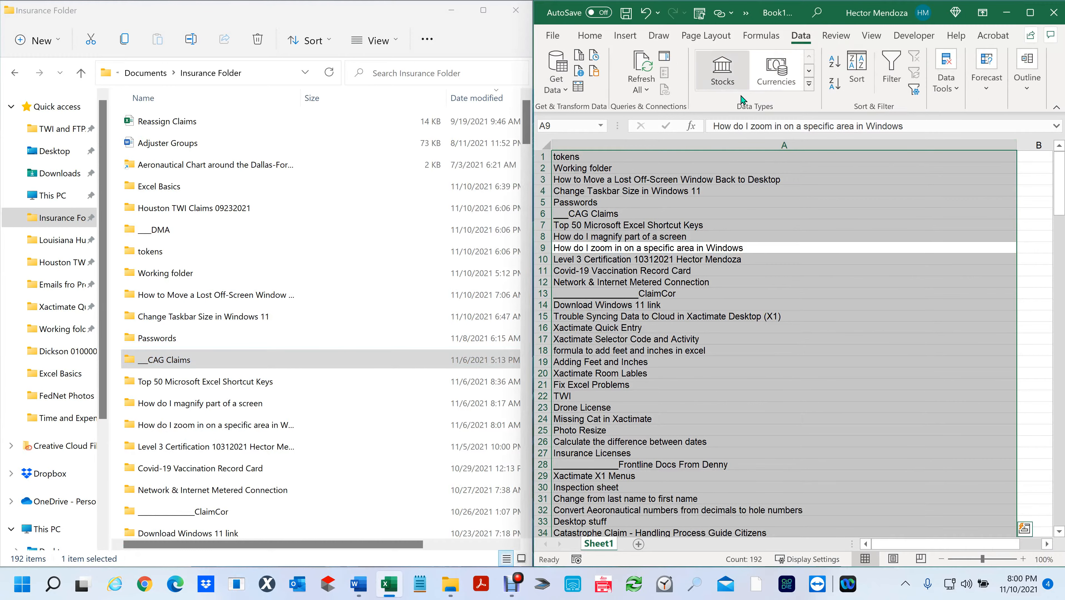
click(850, 71)
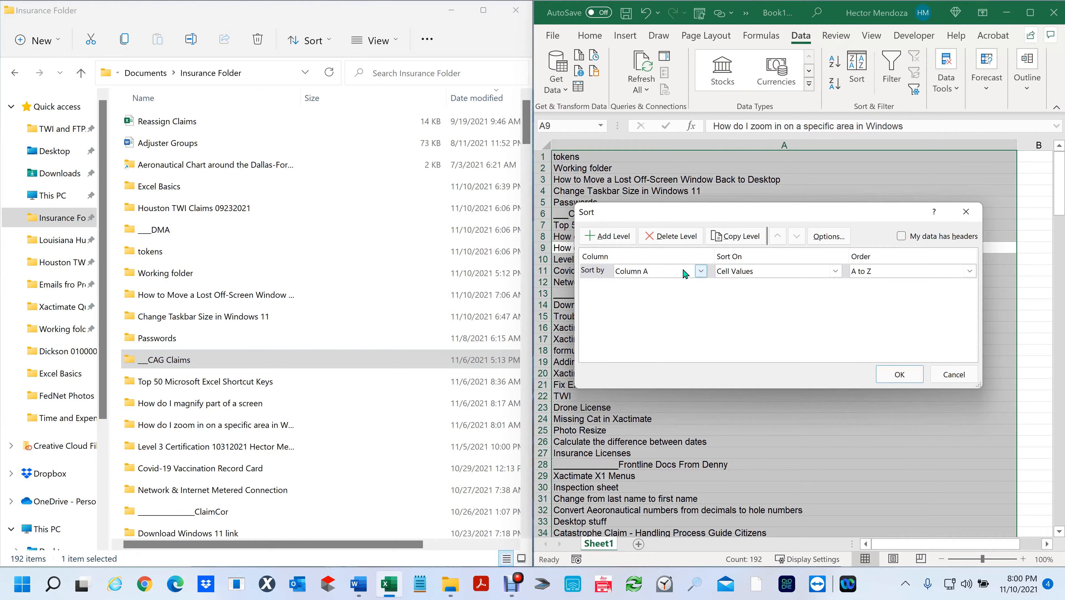
click(900, 374)
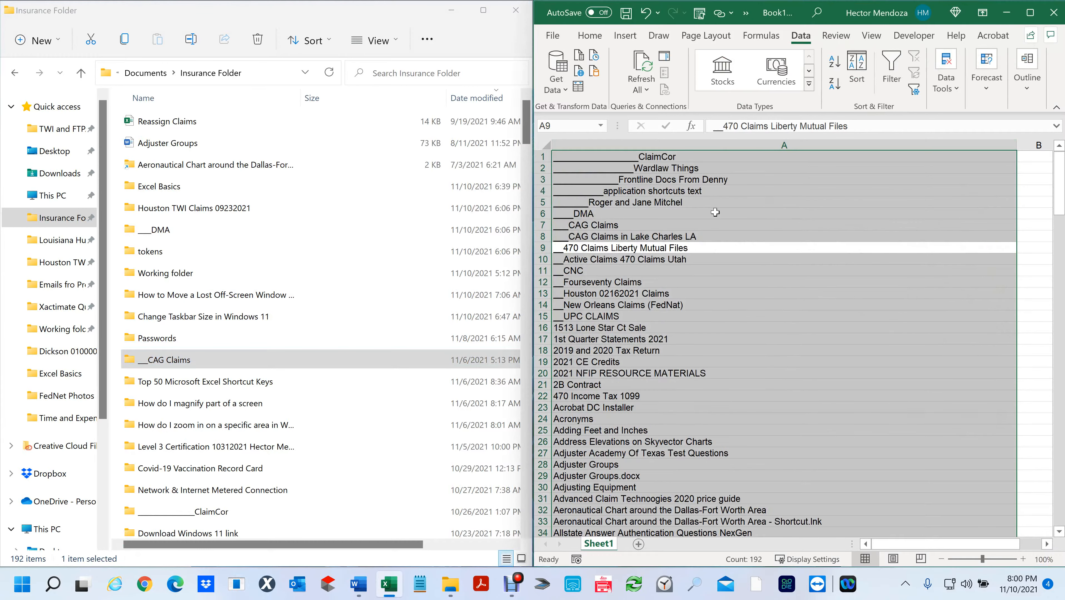
Step: Sort the contents of Insurance Folder by name in ascending order in File Explorer
click(156, 102)
click(156, 101)
click(157, 99)
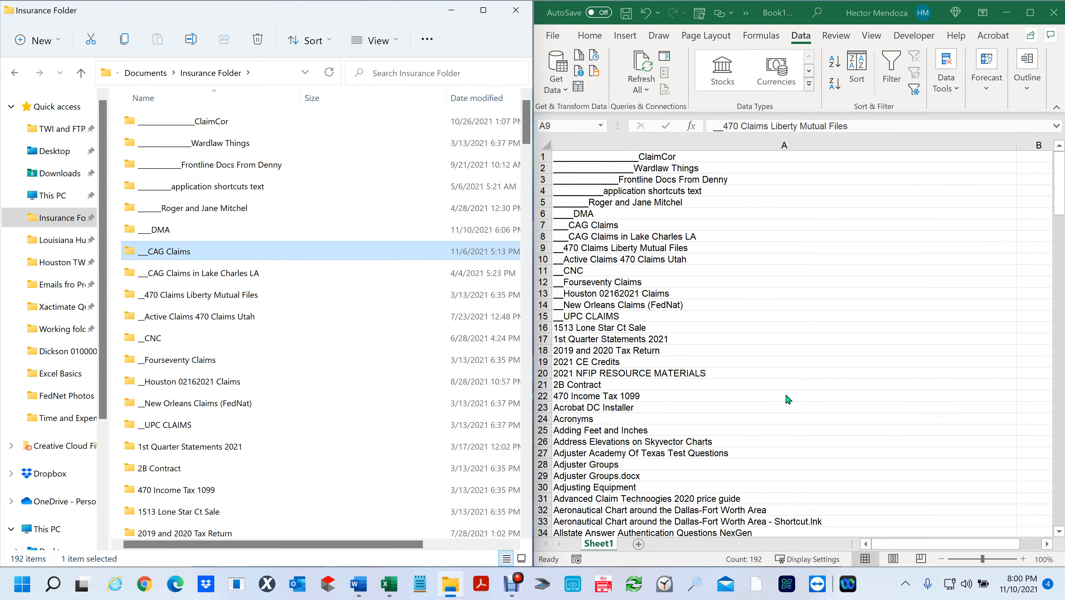
Step: Compare the sorted list in the workbook with the contents of Insurance Folder
click(1060, 192)
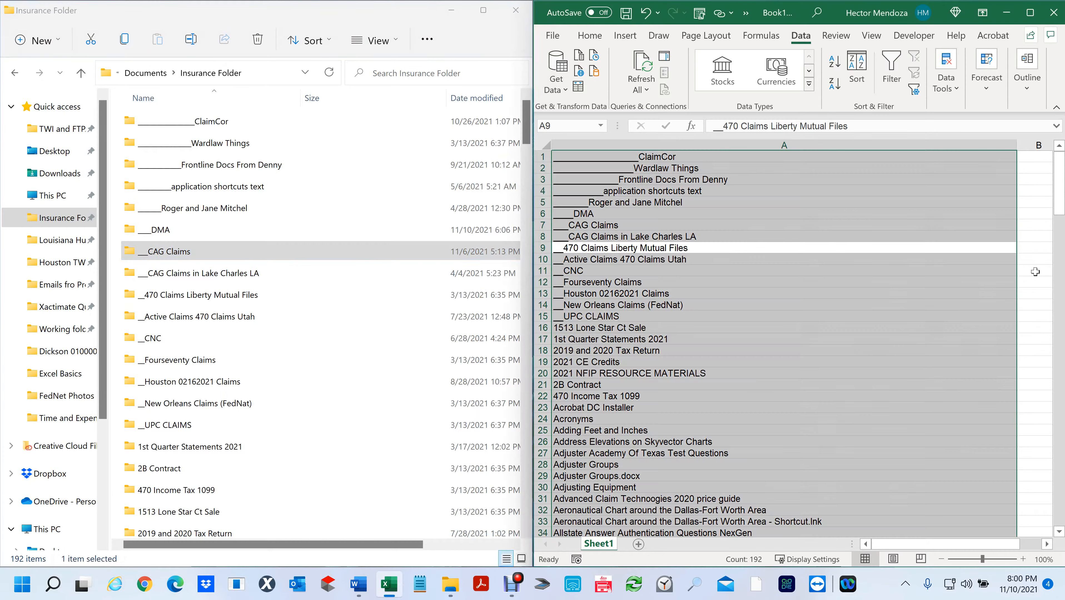
drag(1056, 197, 1046, 530)
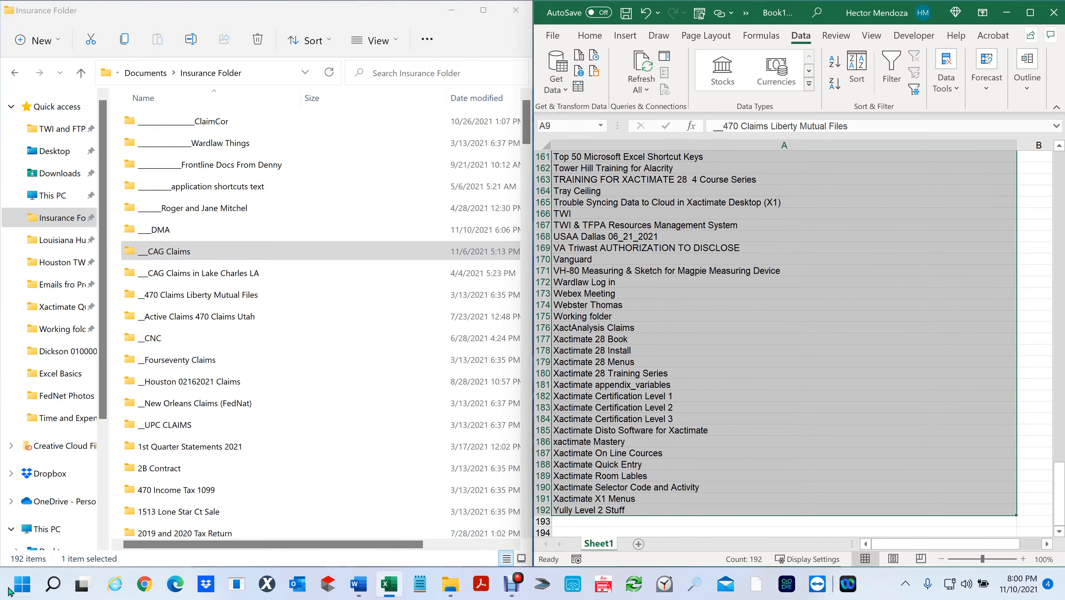
click(297, 404)
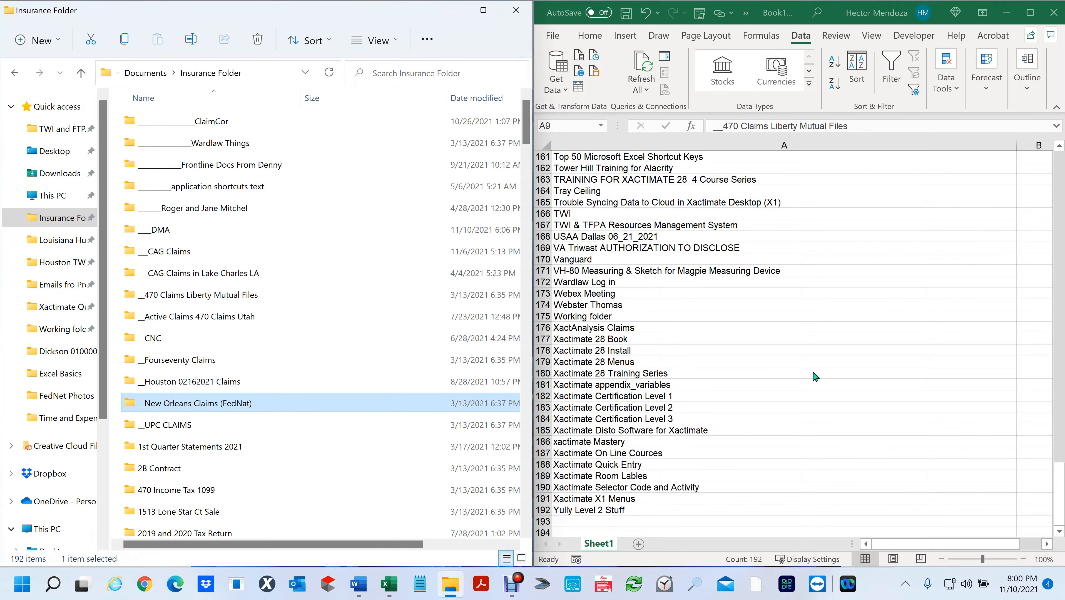
scroll(813, 373, up, 17)
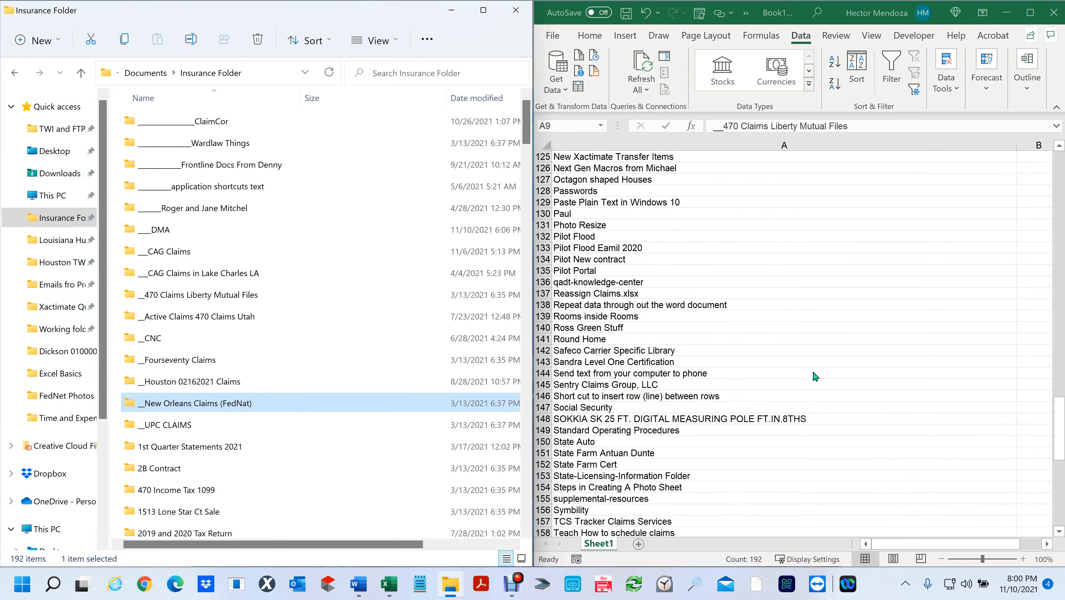
click(63, 221)
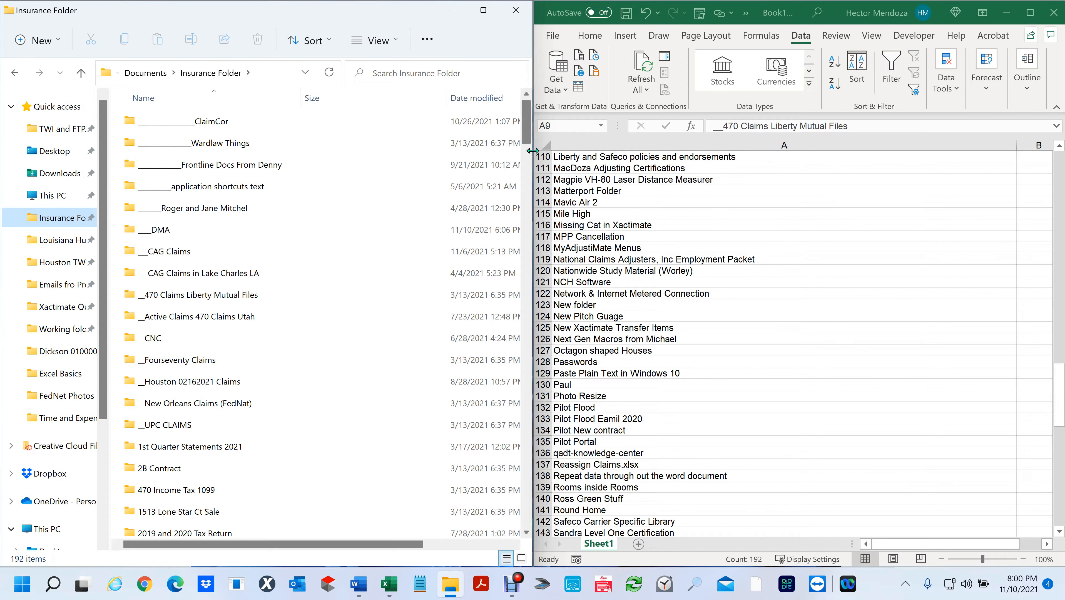
Step: Return to the top of the sorted list in the workbook and select cell A1
click(1059, 393)
scroll(1056, 175, up, 11)
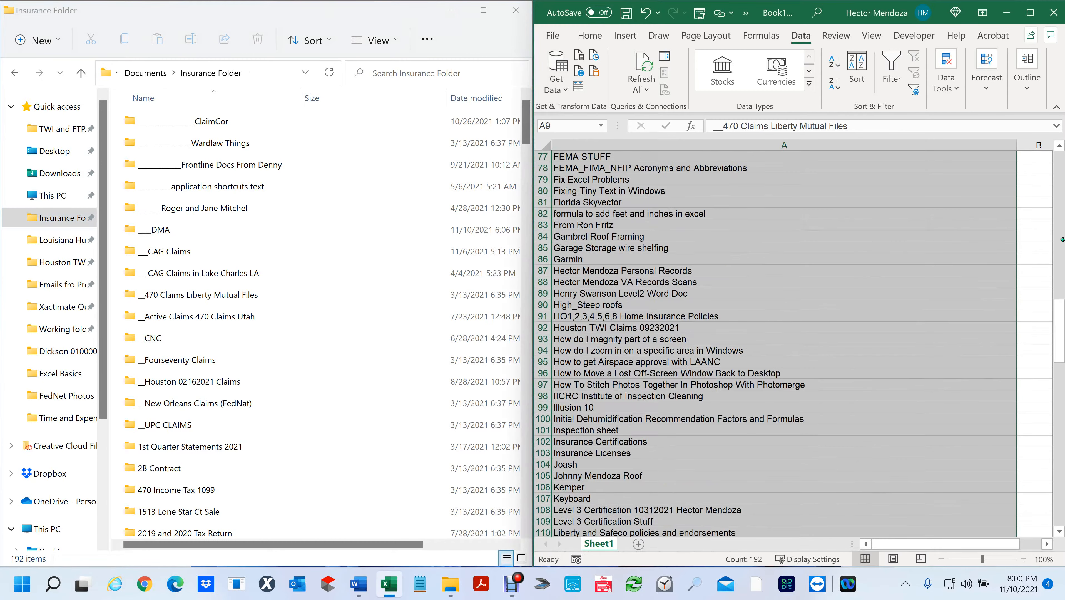
drag(1060, 322, 1058, 160)
click(613, 159)
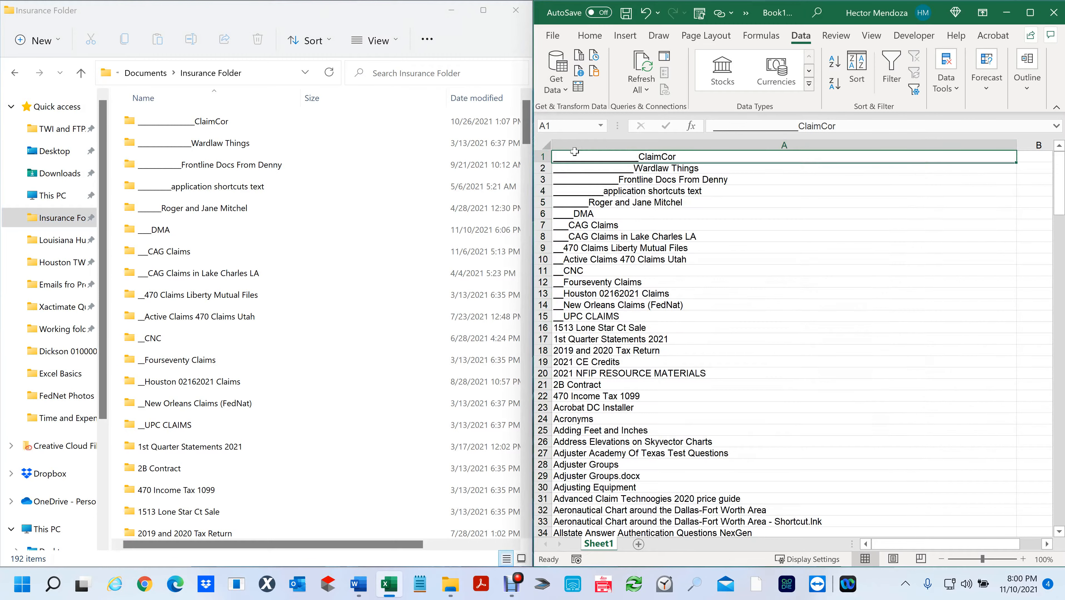
Step: Examine the contents of the ClaimCor and CAG Claims folders, including CAG Roof Claim Handling Guidelines, and return to Insurance Folder
double_click(129, 122)
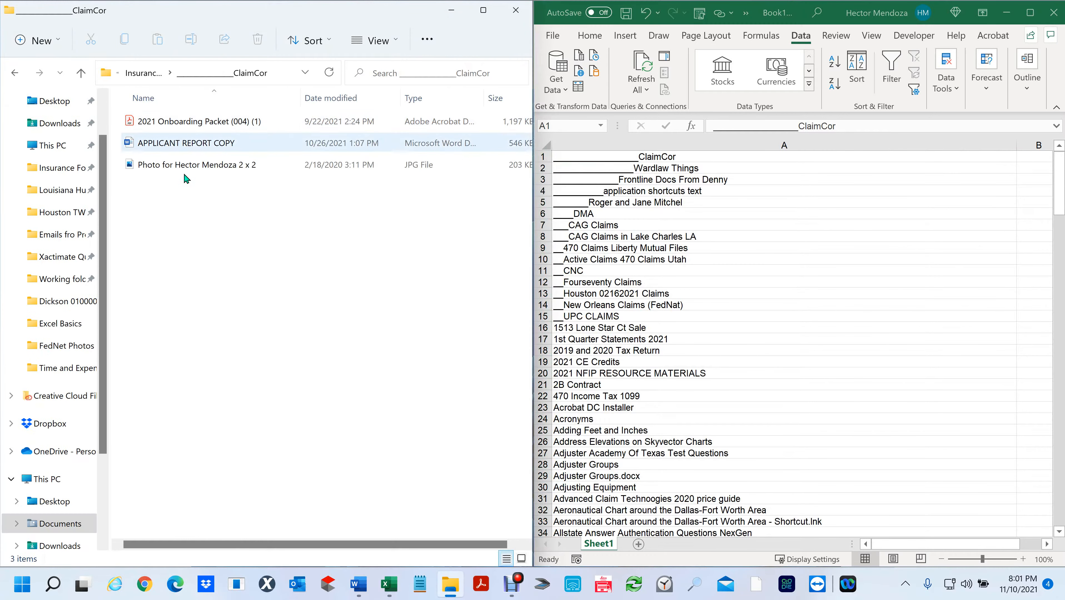
click(81, 72)
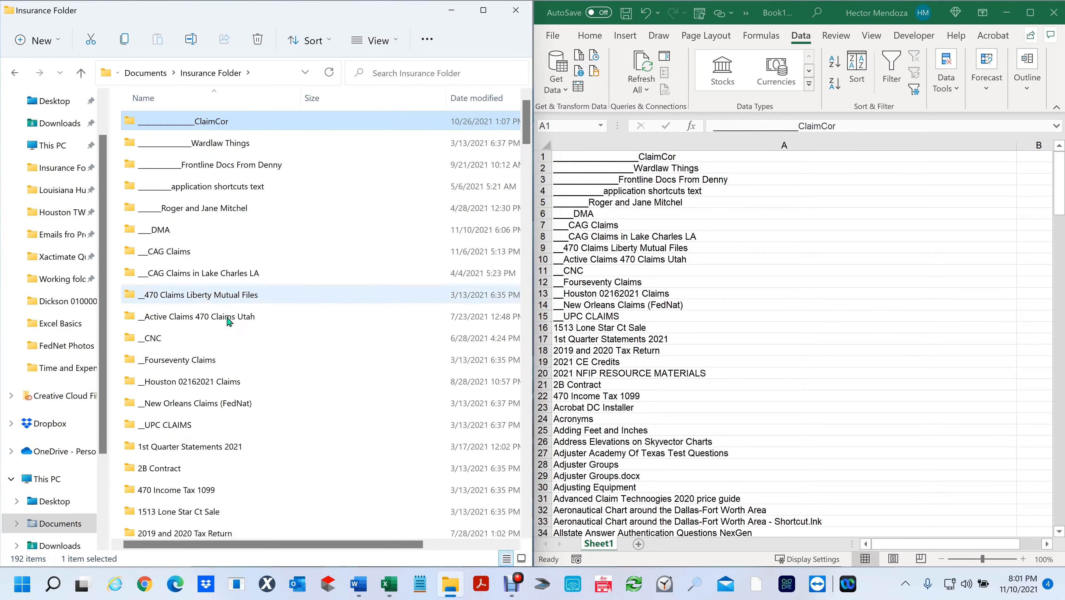
double_click(130, 252)
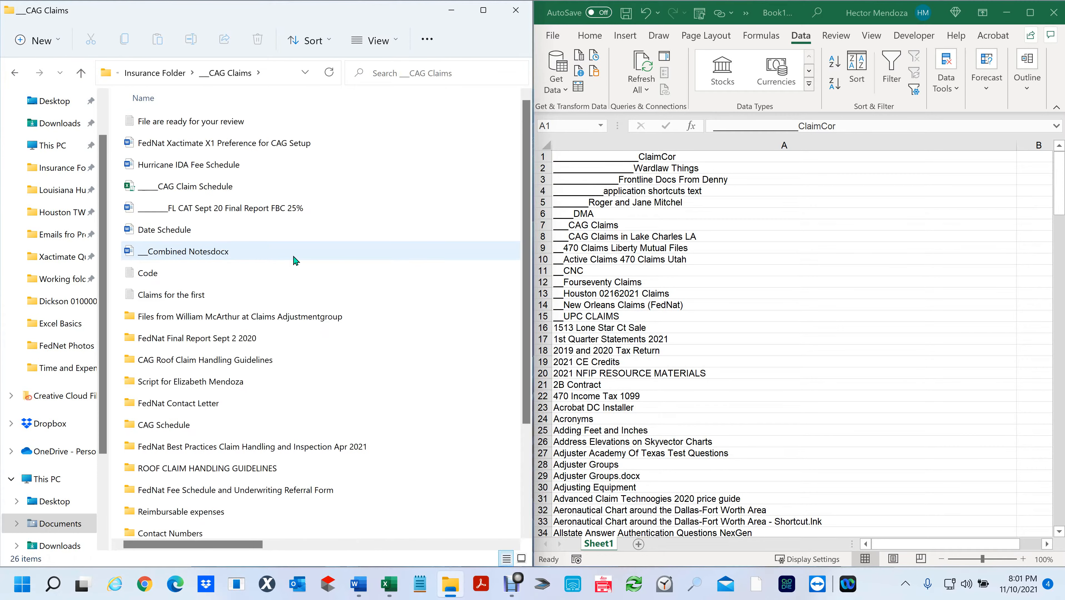
scroll(300, 257, down, 2)
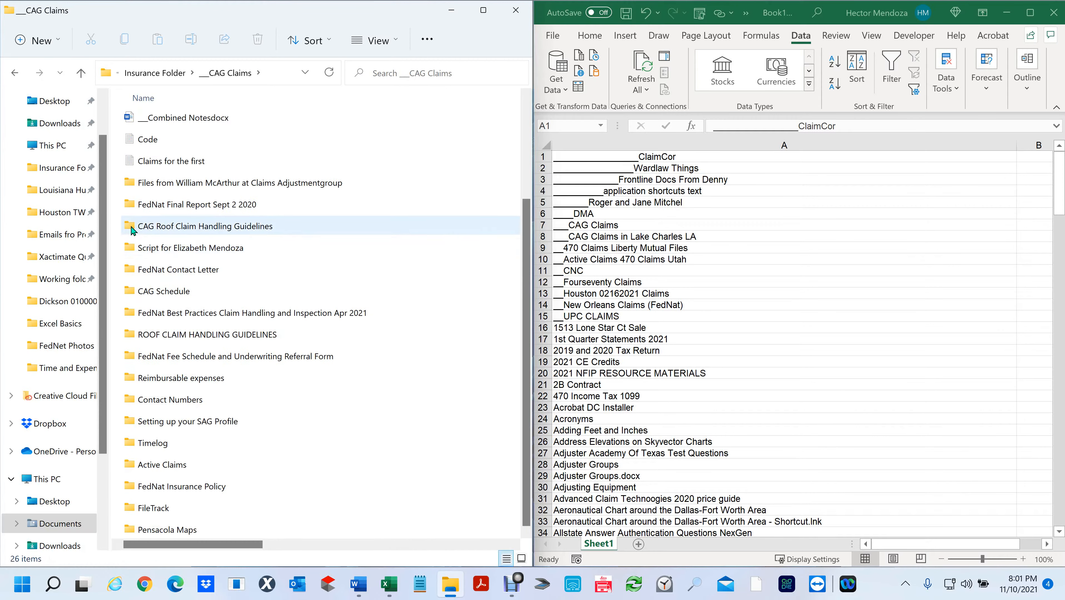
double_click(132, 227)
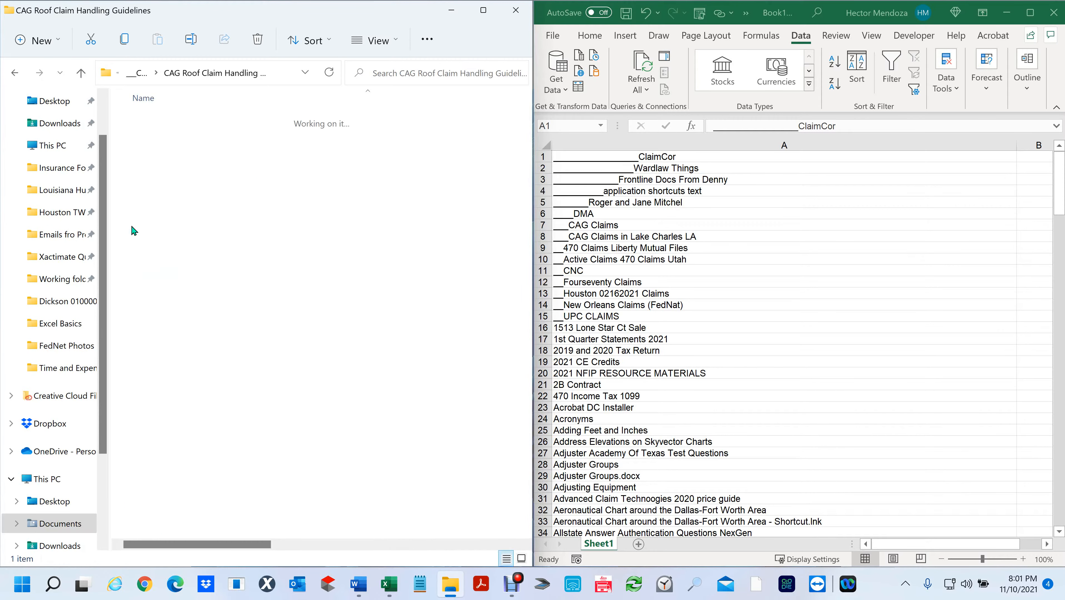
click(92, 77)
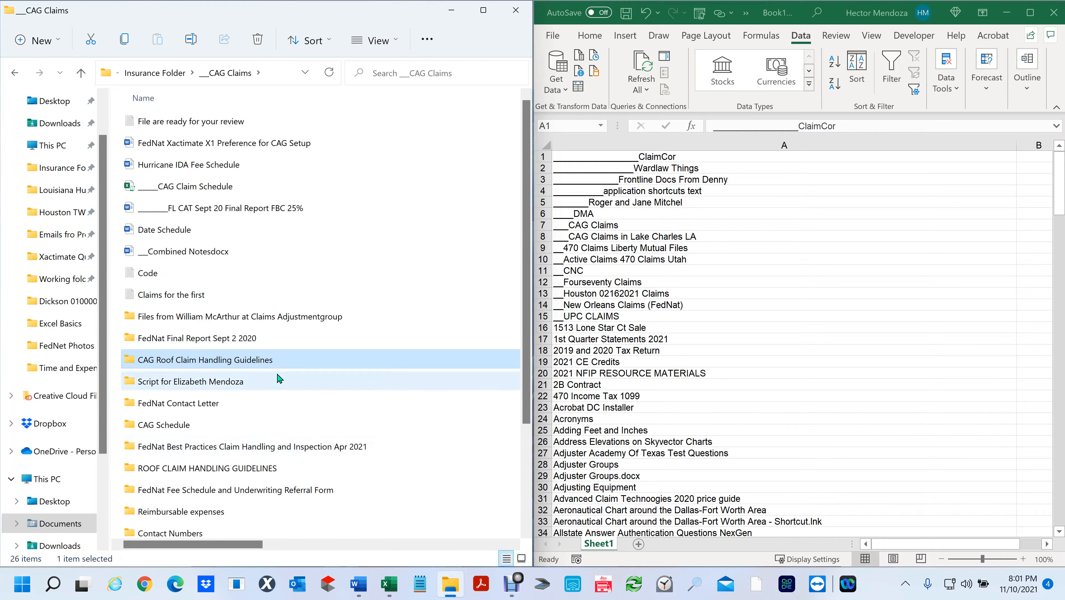
scroll(278, 378, down, 3)
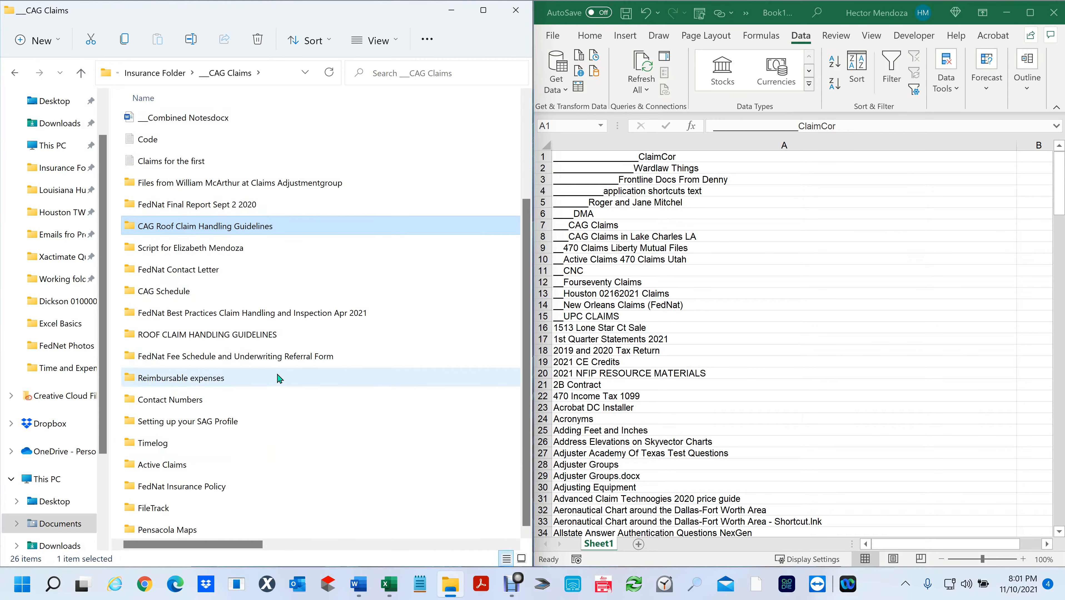
scroll(277, 378, up, 1)
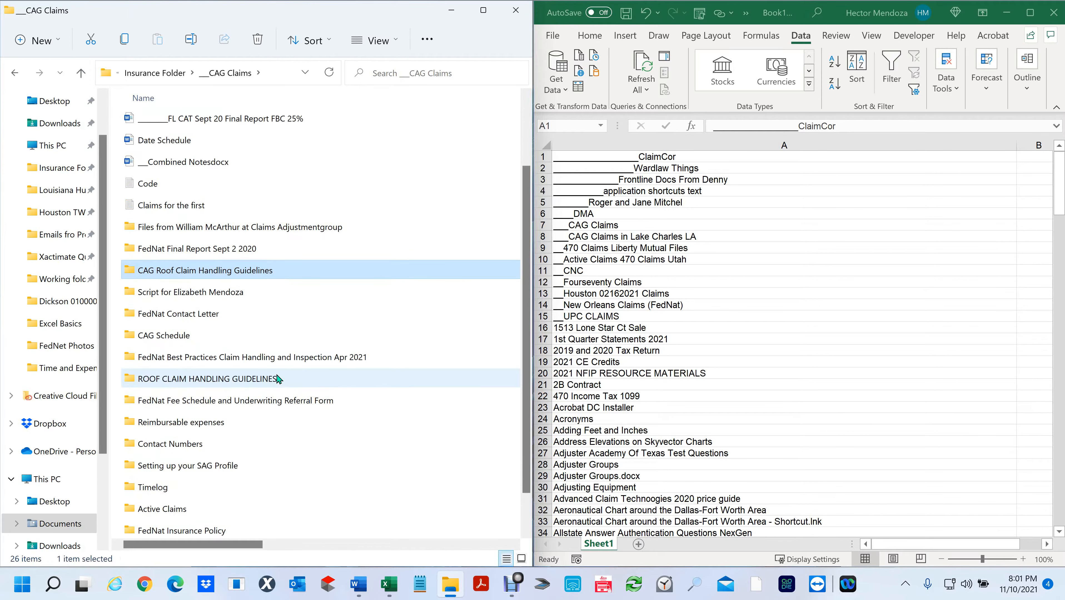
scroll(277, 378, up, 1)
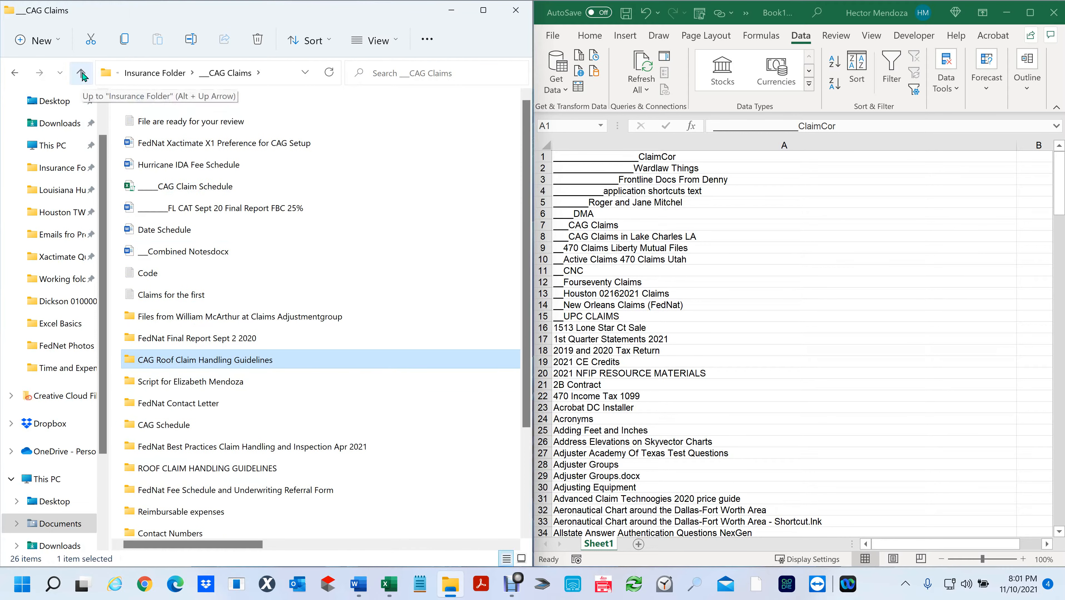
click(81, 73)
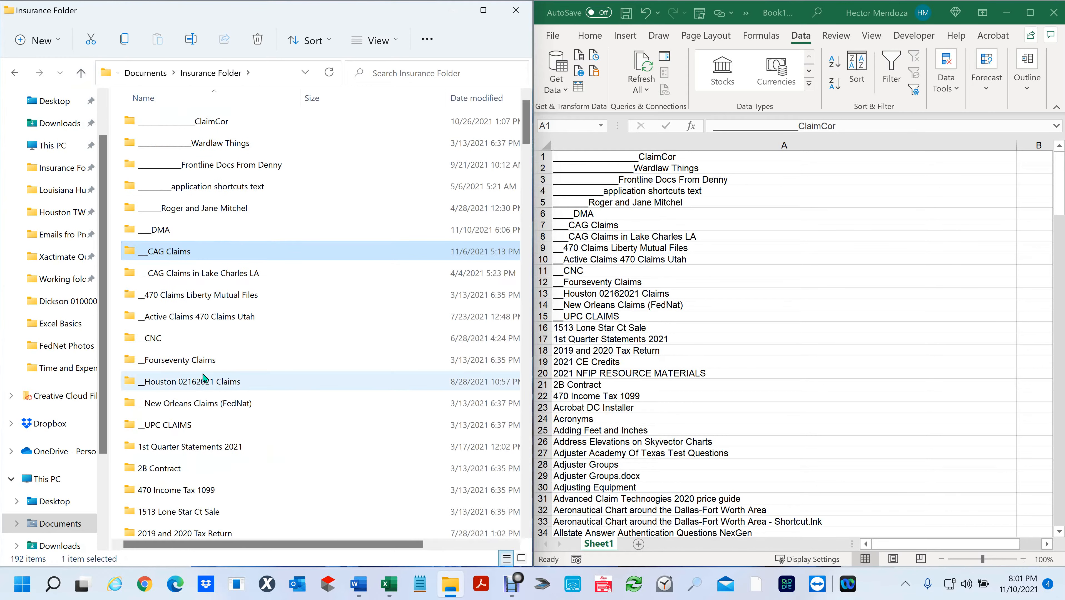
Step: Examine the Fourseventy Claims folder down to Standardized Documents inside Grange fourseventy, and return to Insurance Folder
double_click(132, 362)
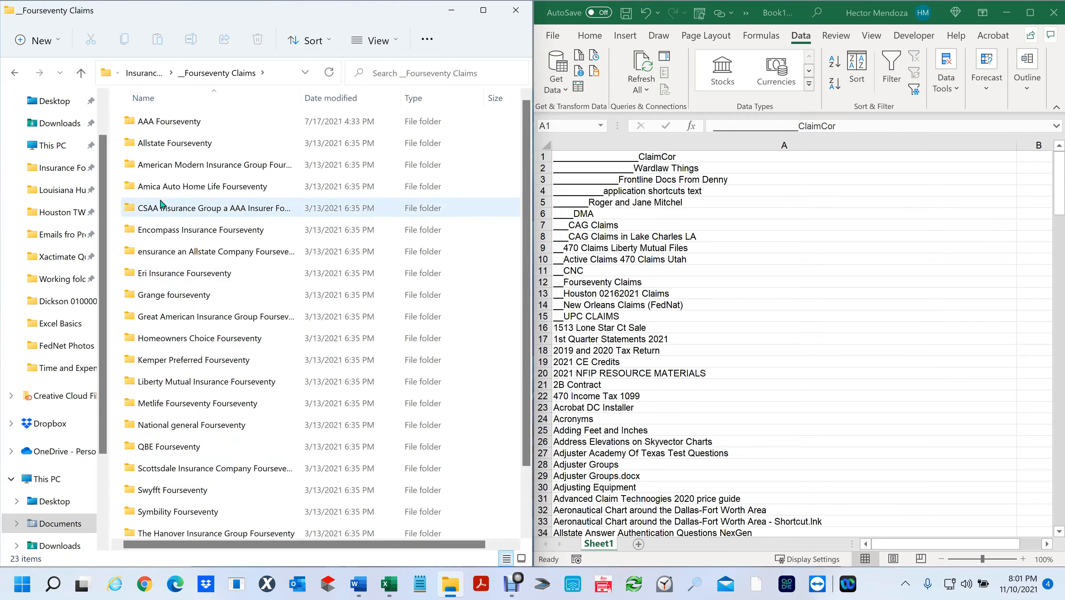
scroll(137, 218, down, 1)
click(128, 231)
double_click(128, 230)
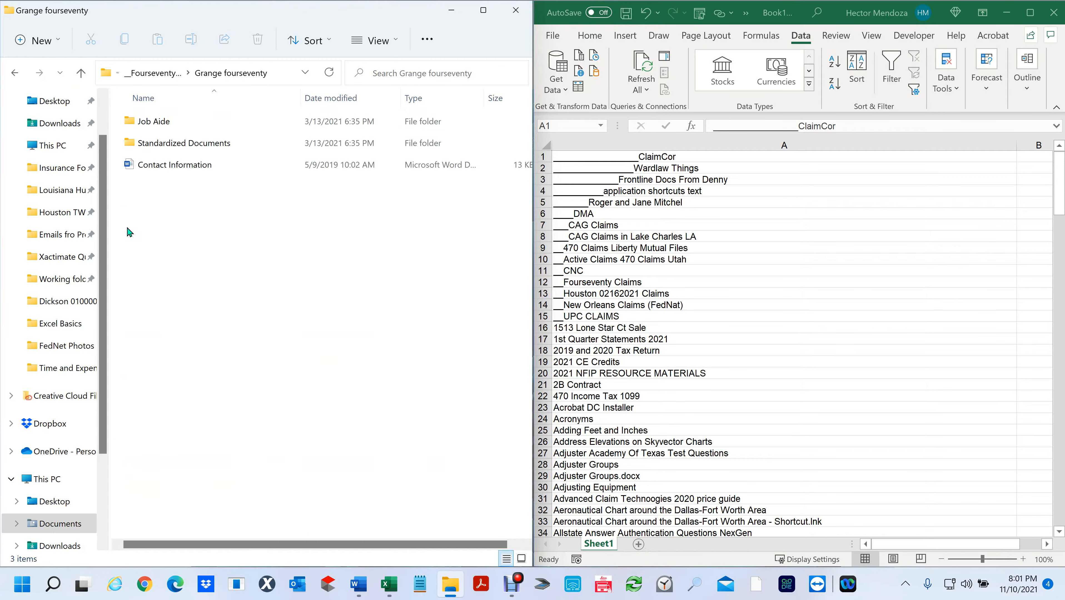
double_click(129, 143)
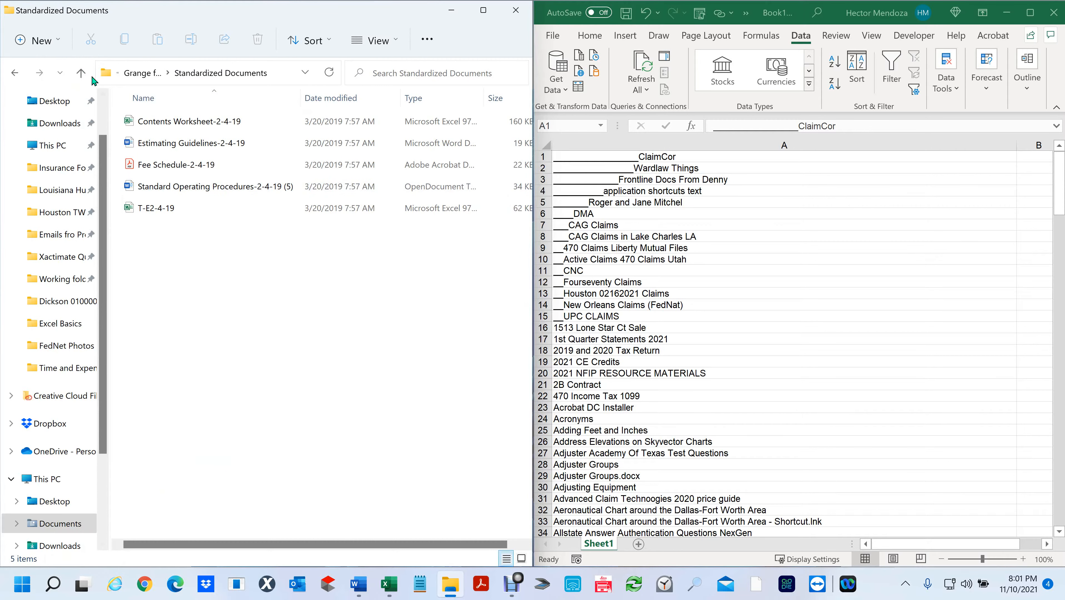
click(81, 74)
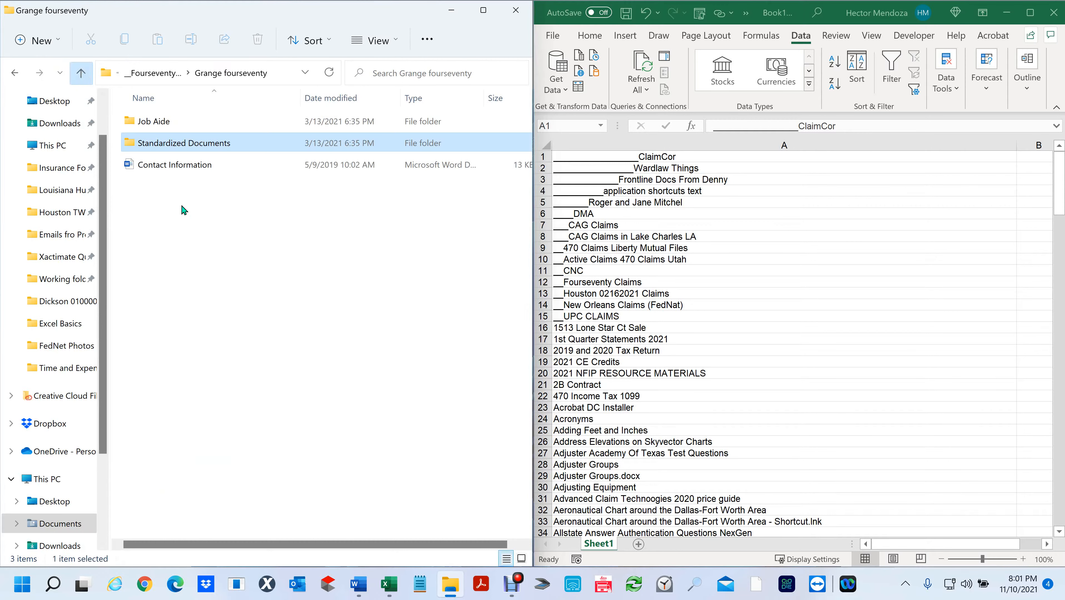
click(82, 78)
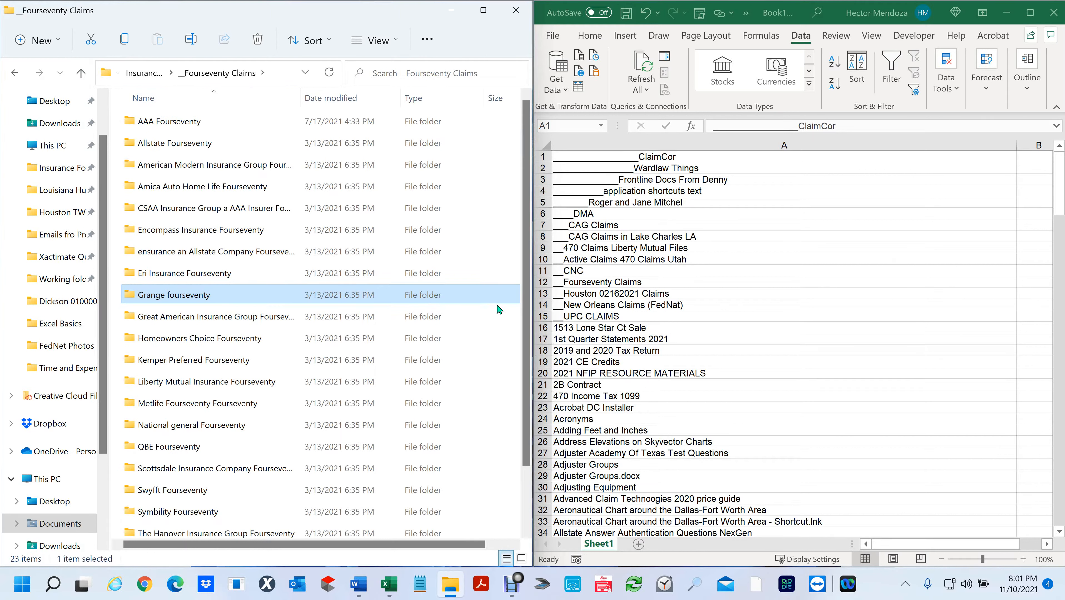
click(51, 172)
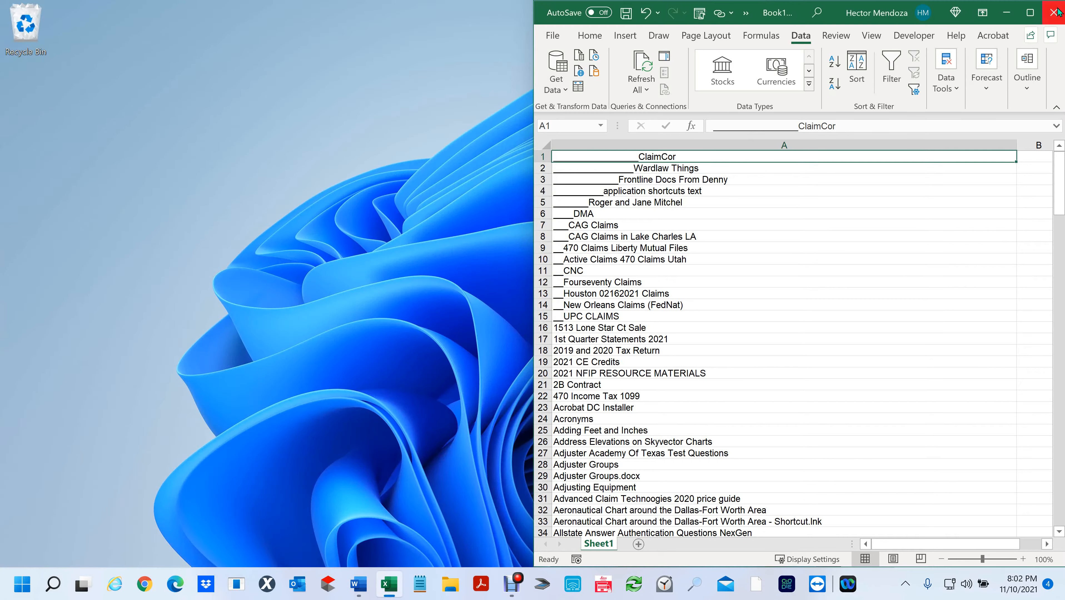
Step: Close the current workbook and open a new blank workbook in a maximized window
click(1055, 12)
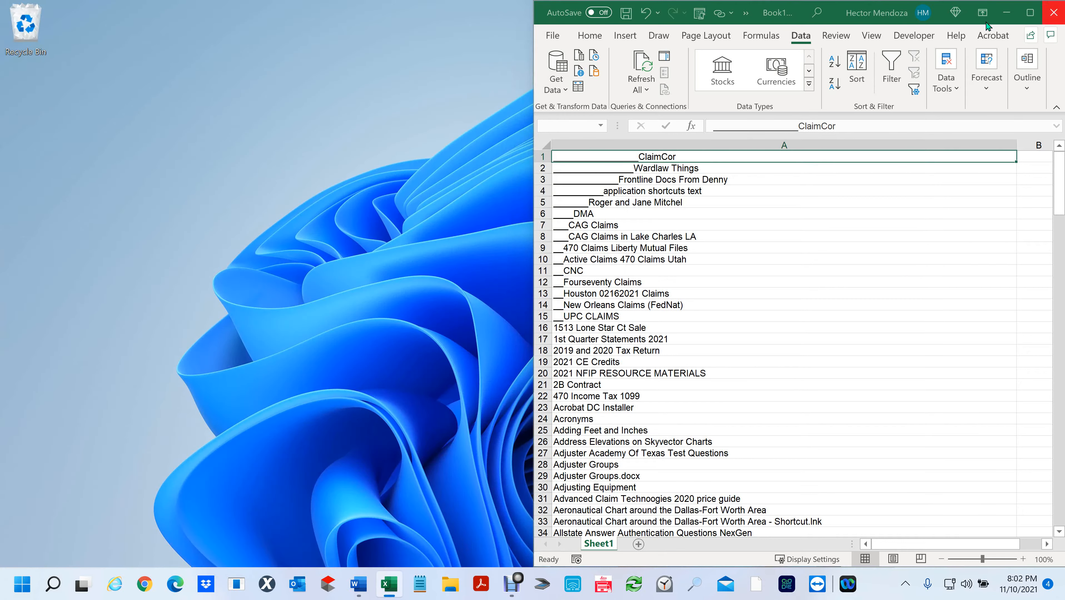
click(860, 370)
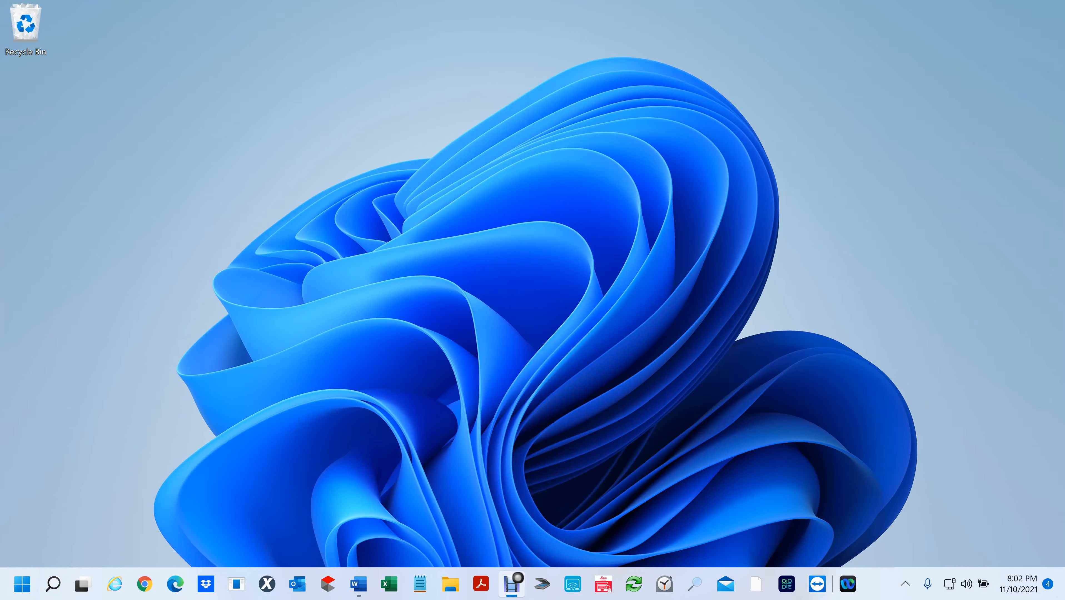
click(389, 584)
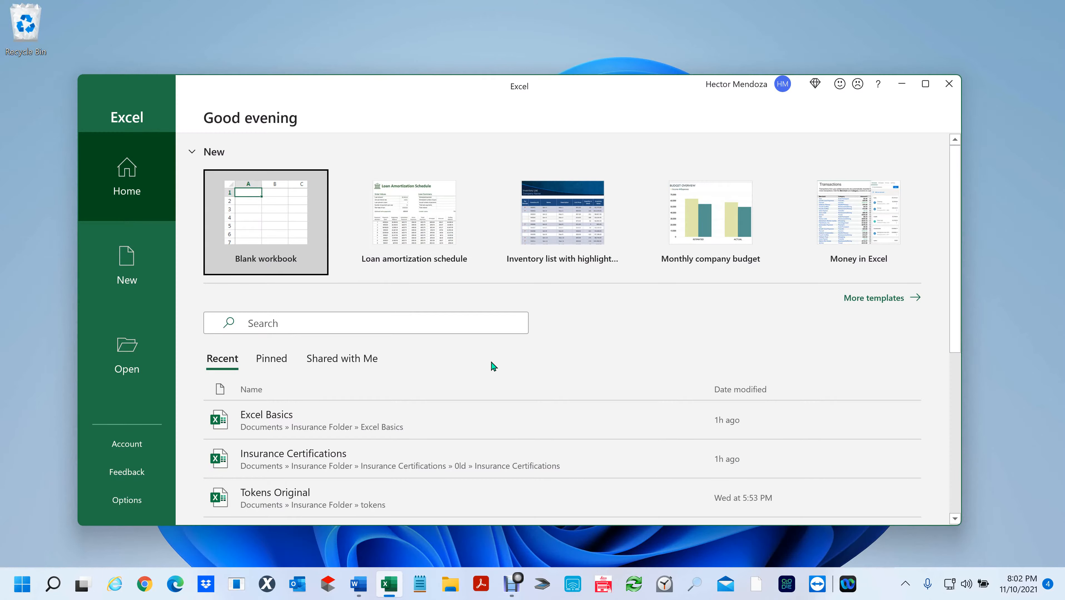
click(282, 229)
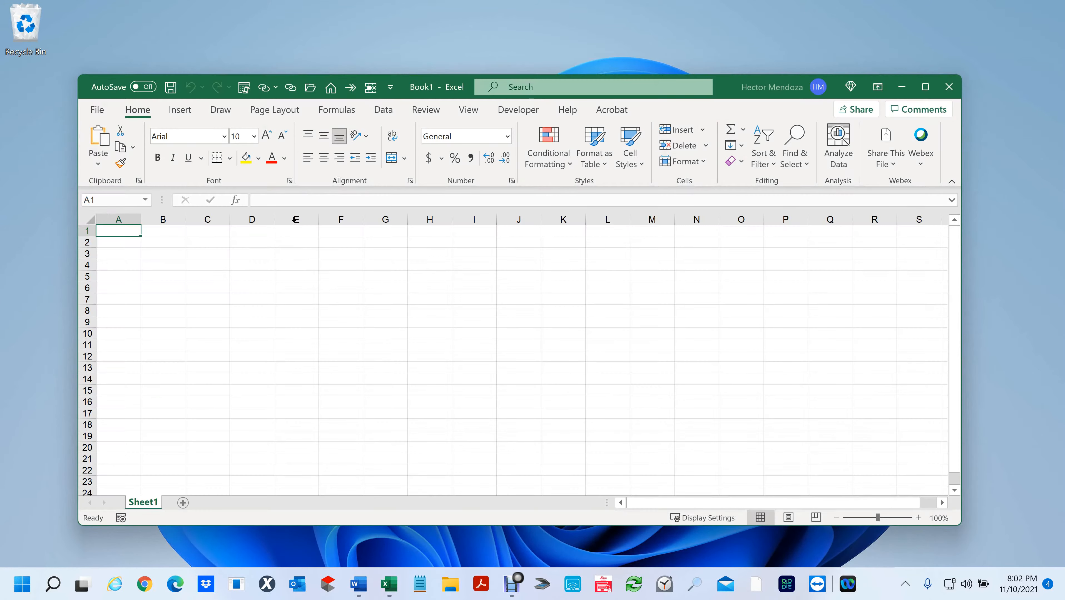
click(925, 87)
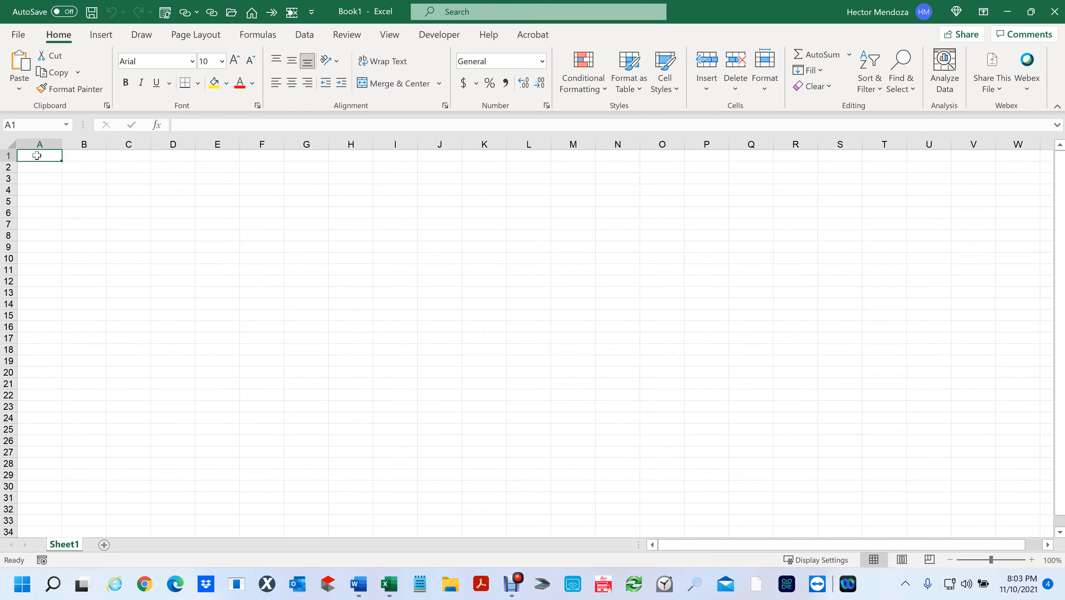
Step: Start a data import from a folder and browse to Insurance Folder as the source
click(307, 36)
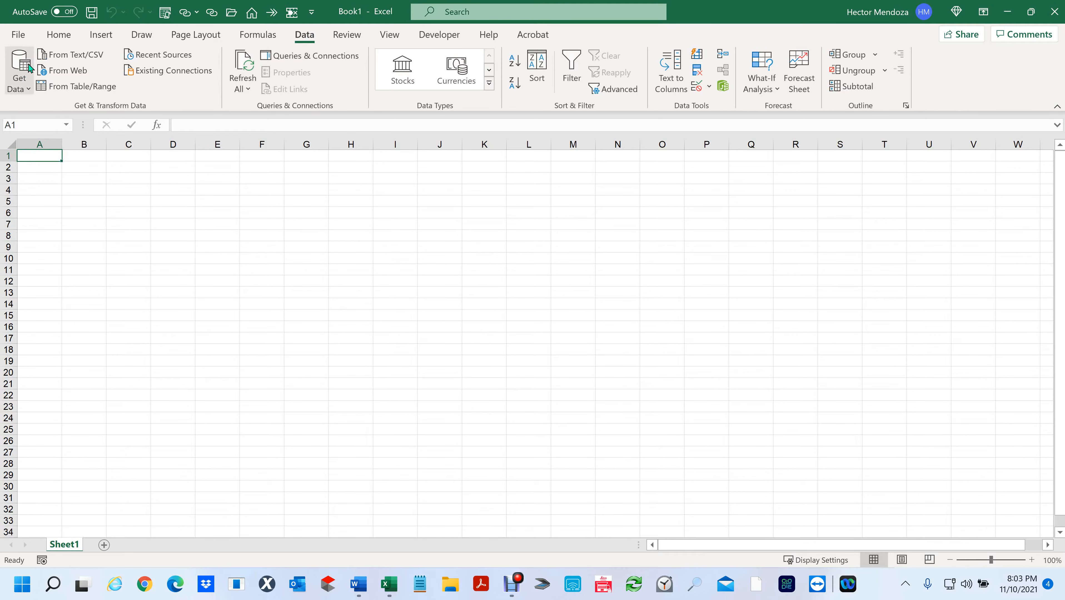
click(29, 89)
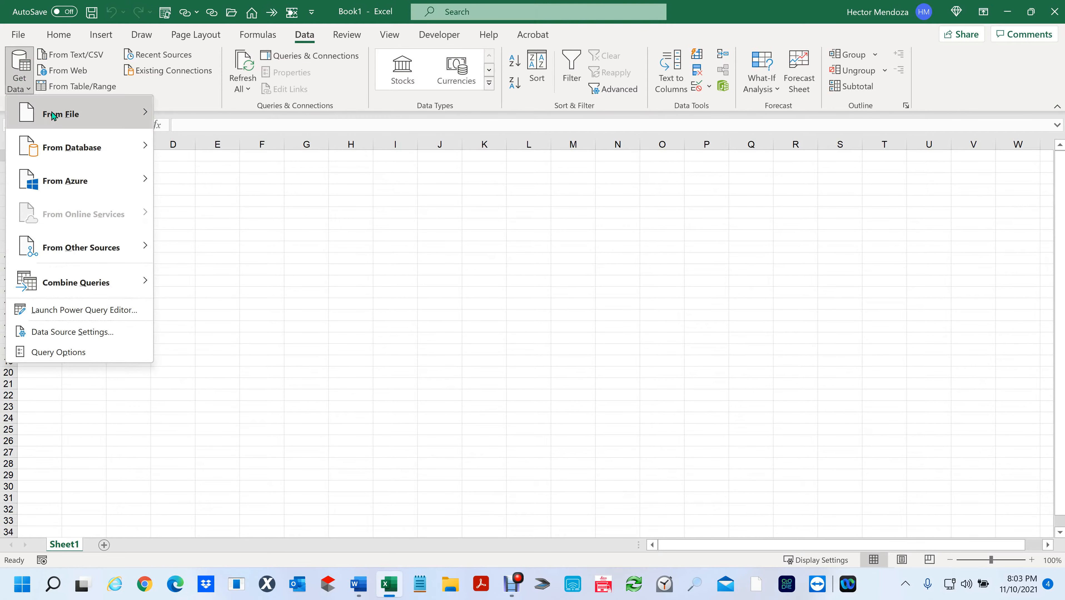
mouse_move(55, 115)
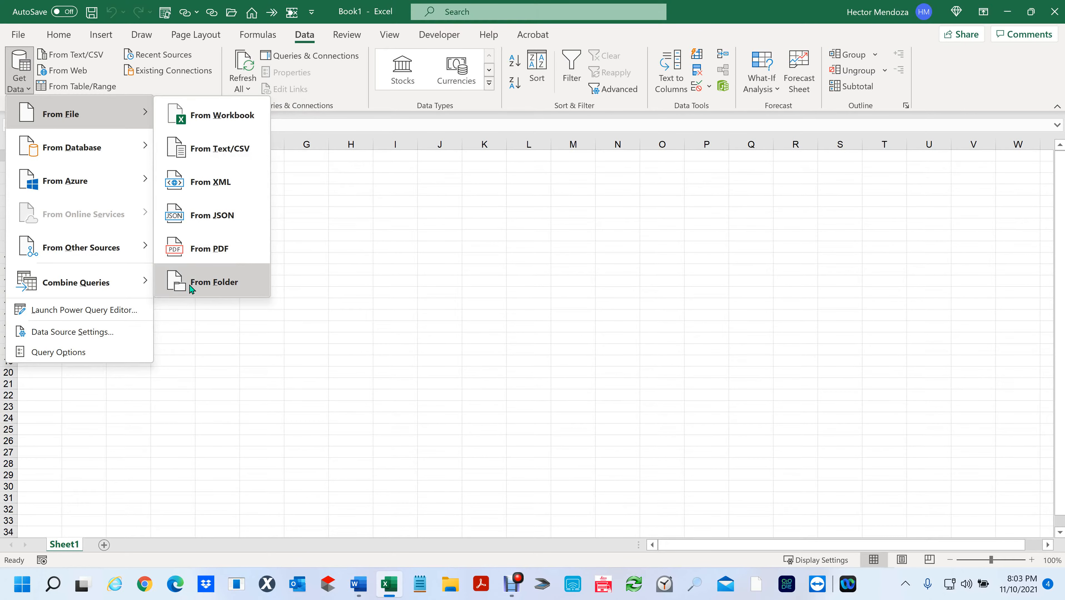
click(205, 281)
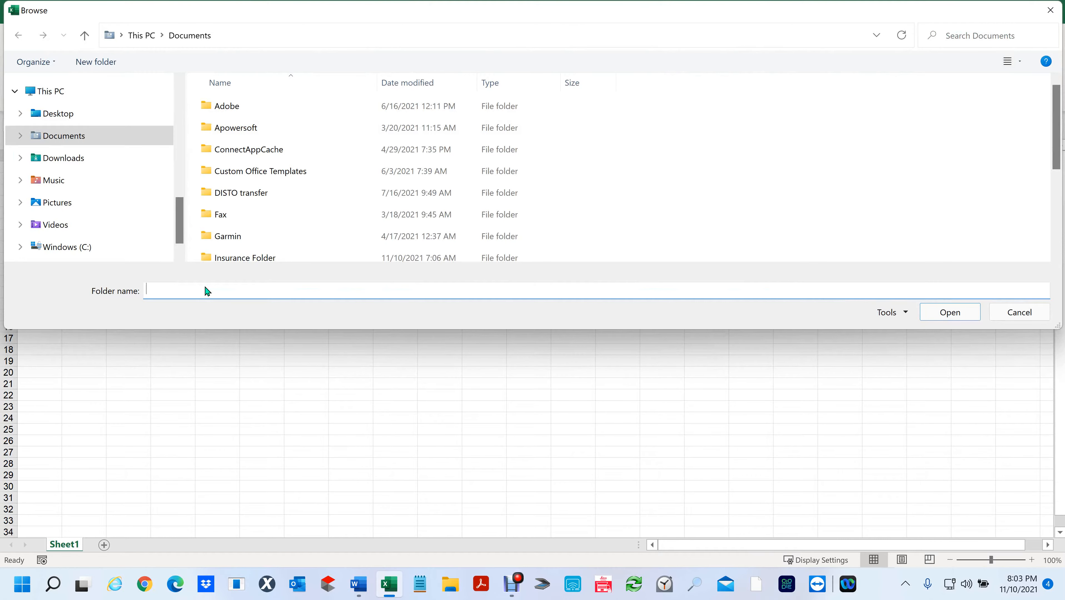
drag(176, 210, 192, 61)
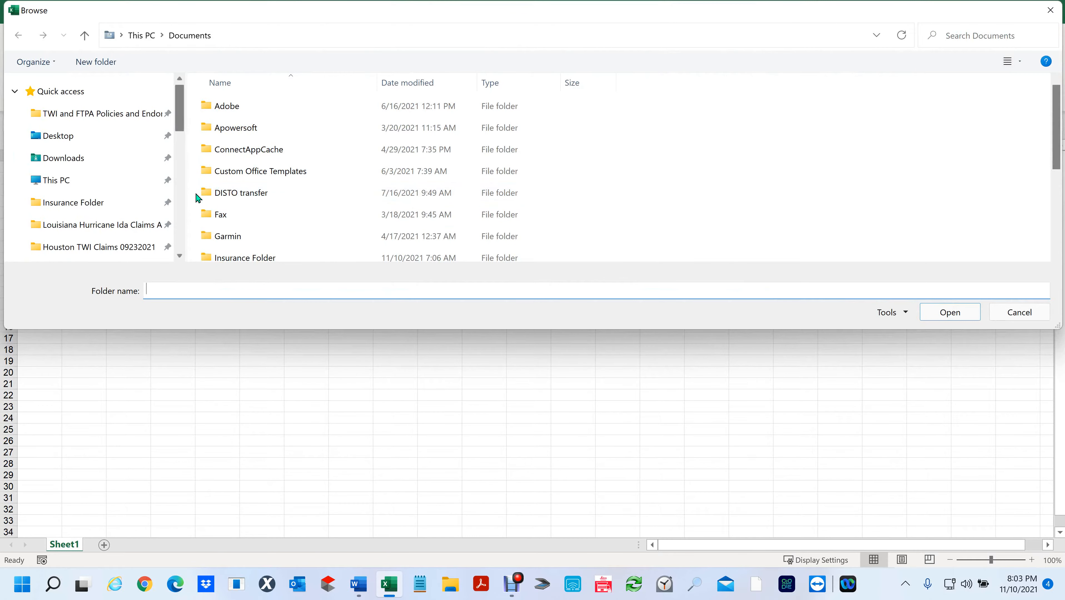
double_click(206, 193)
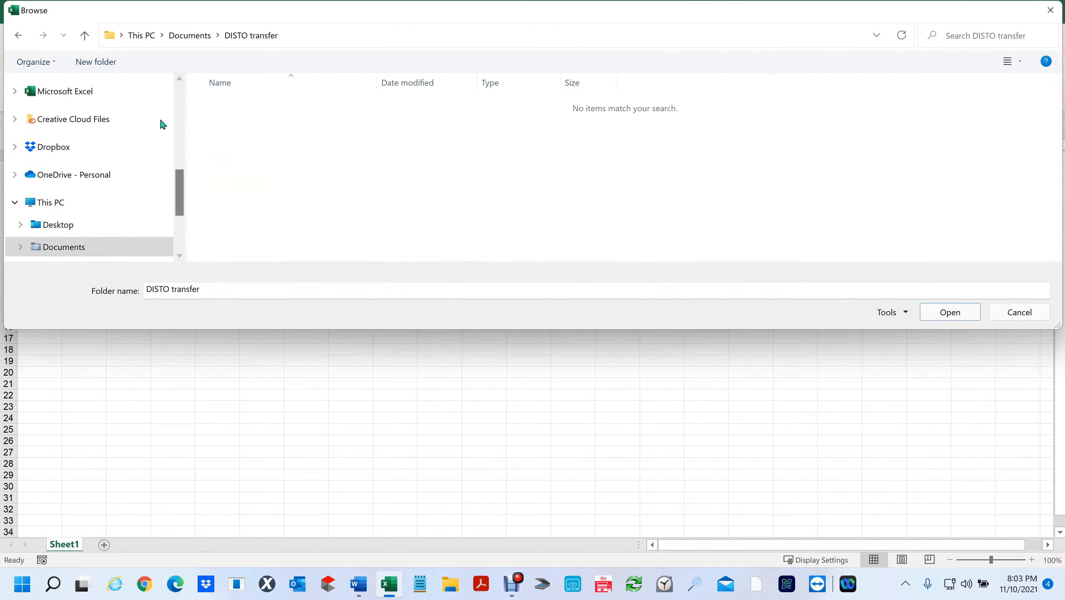
click(84, 36)
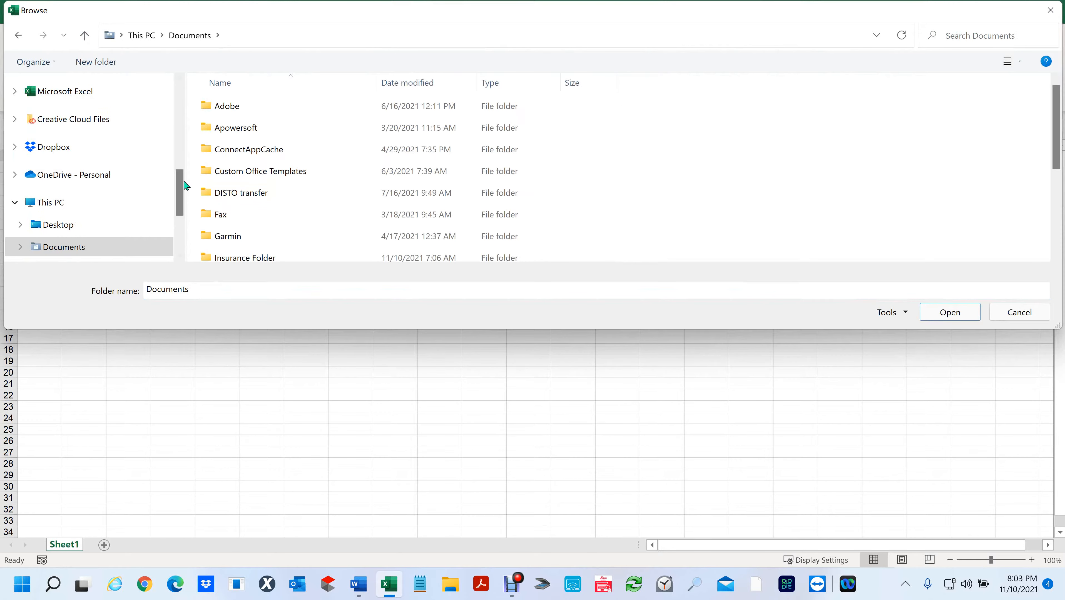
drag(180, 190, 179, 94)
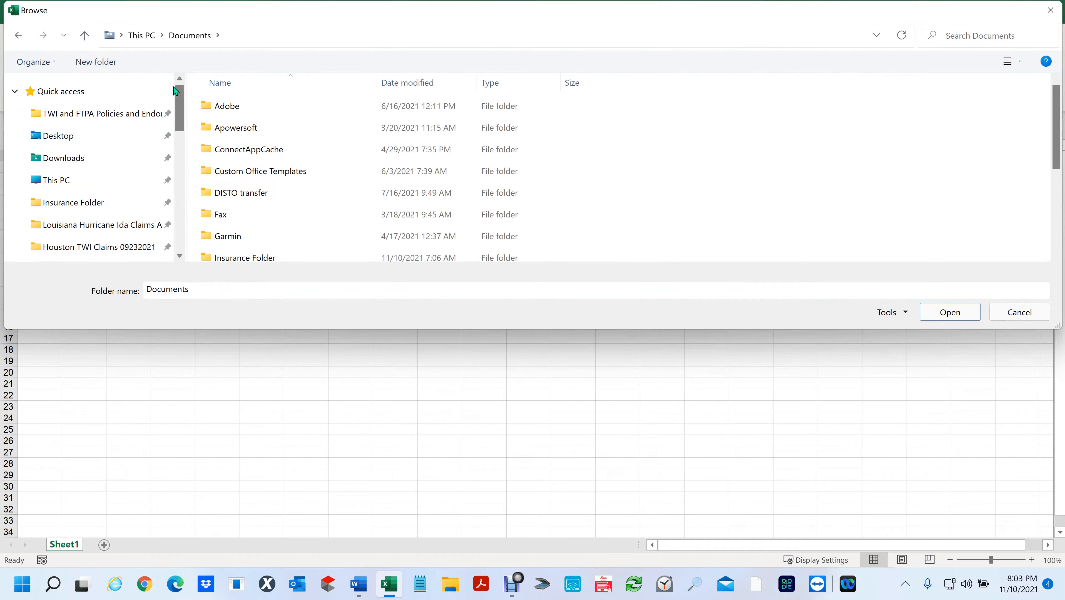
click(74, 207)
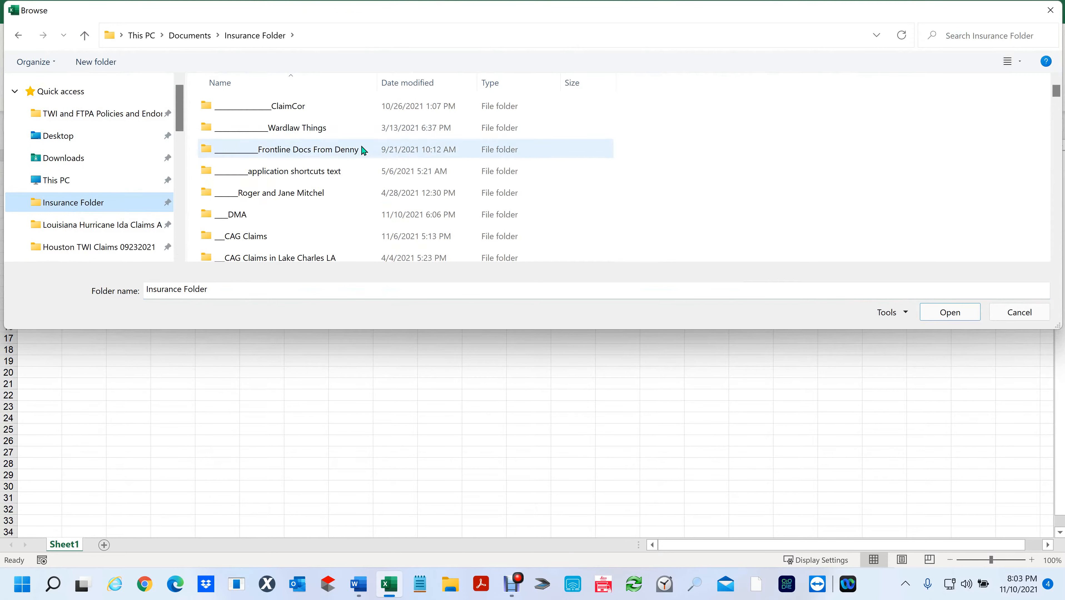
Step: Look through Insurance Folder and the contents of its ___DMA subfolder in the Browse dialog
scroll(362, 146, down, 2)
scroll(362, 147, up, 1)
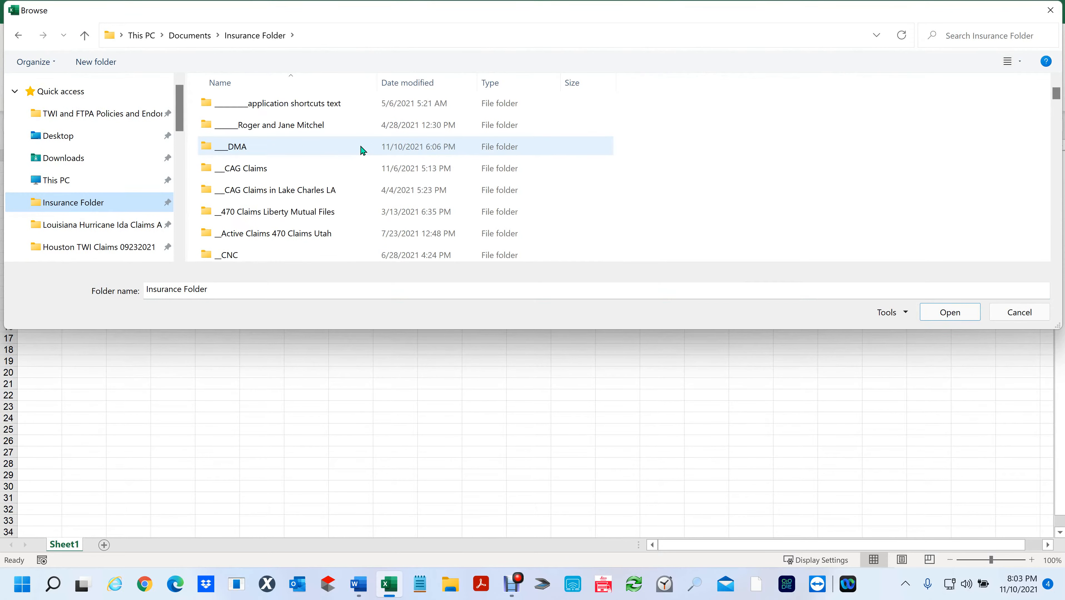
double_click(207, 147)
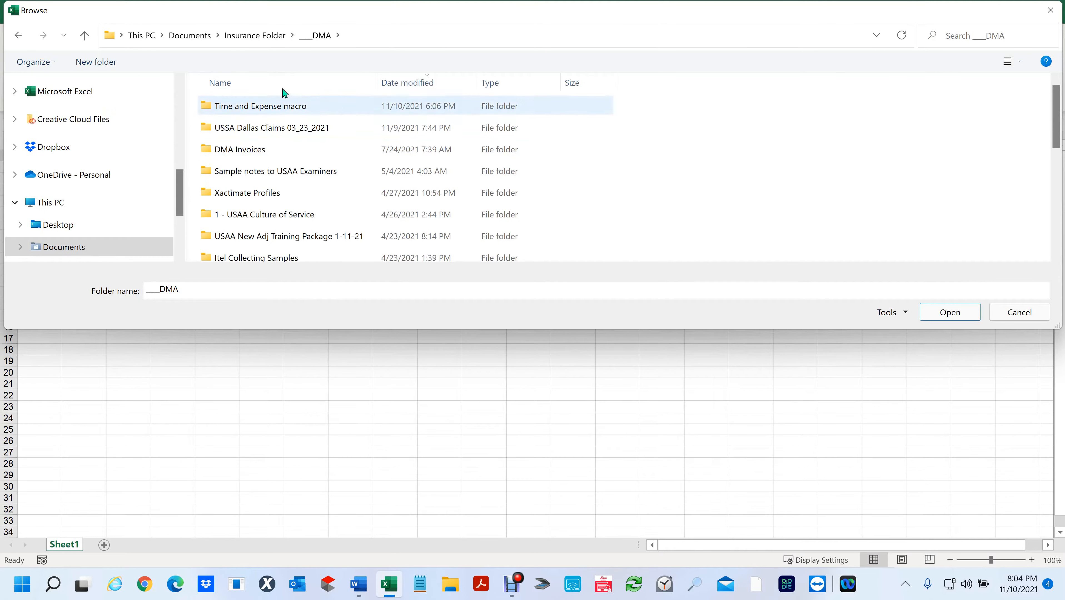
scroll(340, 122, down, 3)
scroll(308, 189, up, 3)
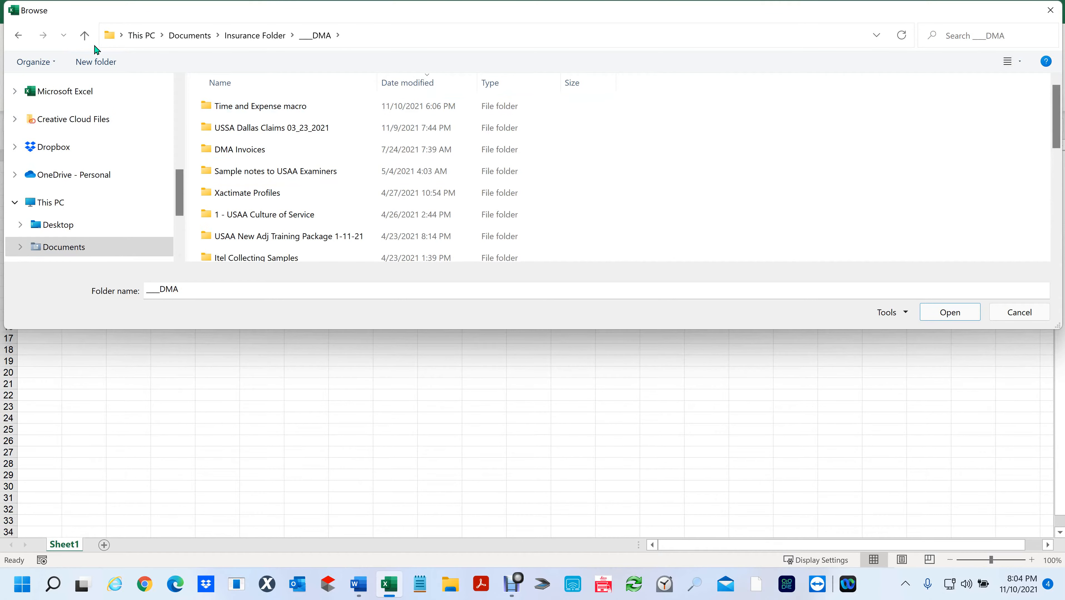
click(85, 35)
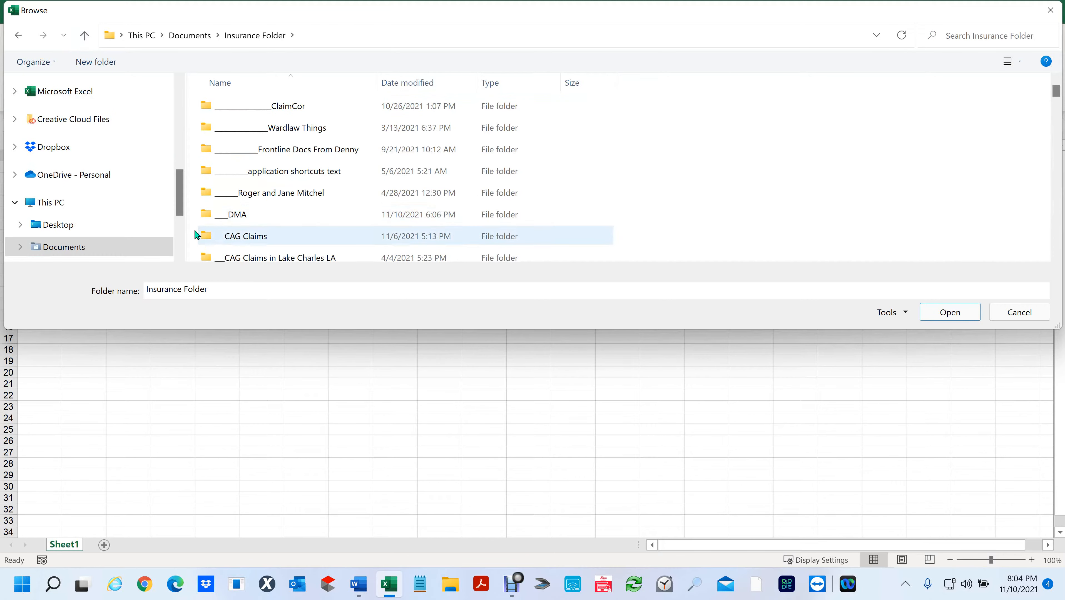
click(203, 214)
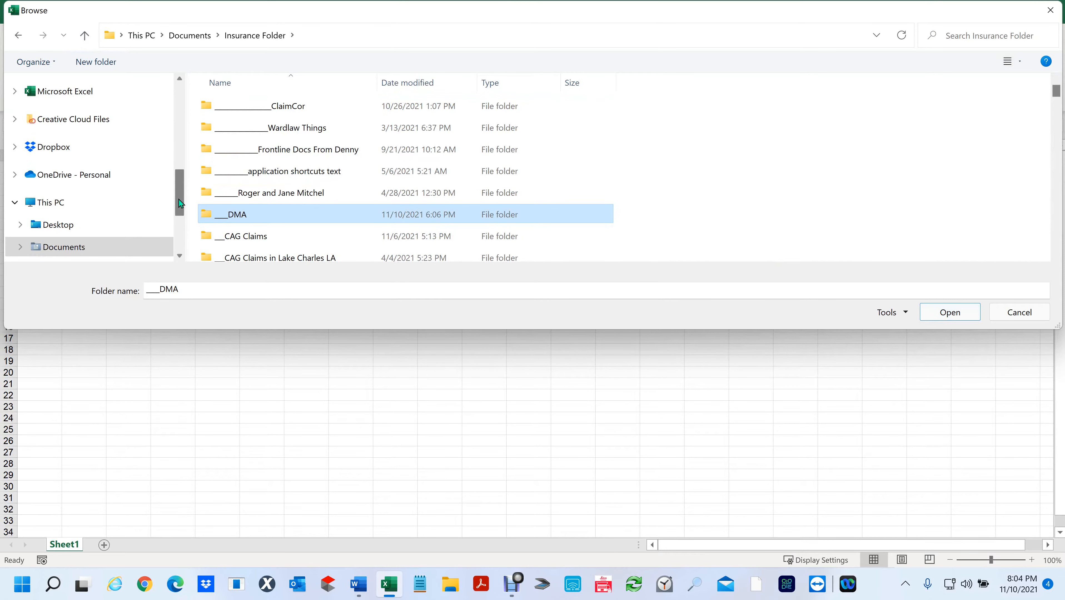
drag(179, 199, 184, 93)
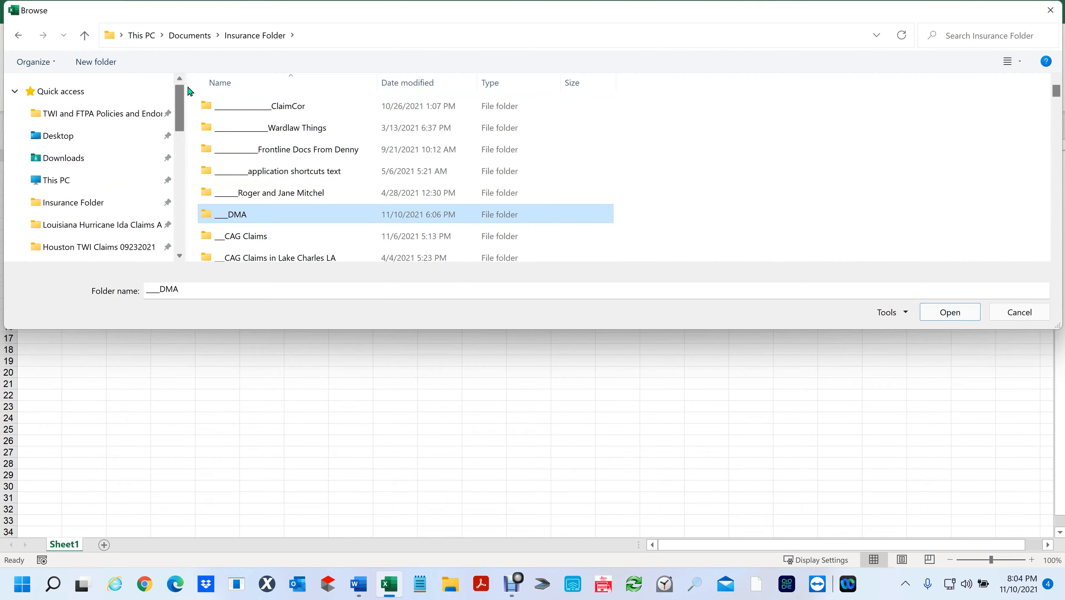
click(46, 207)
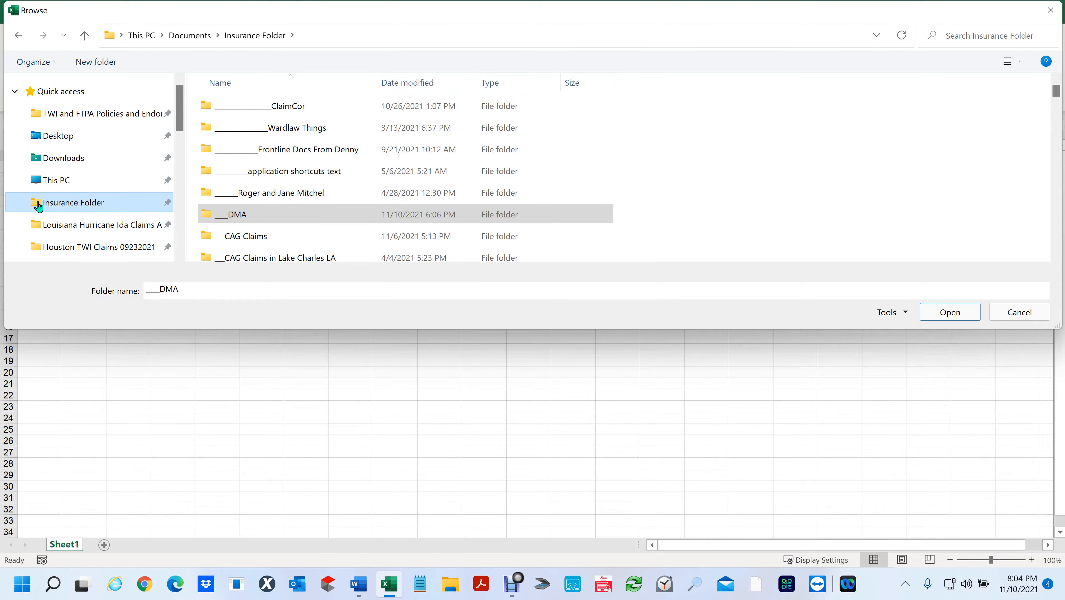
click(38, 208)
click(85, 37)
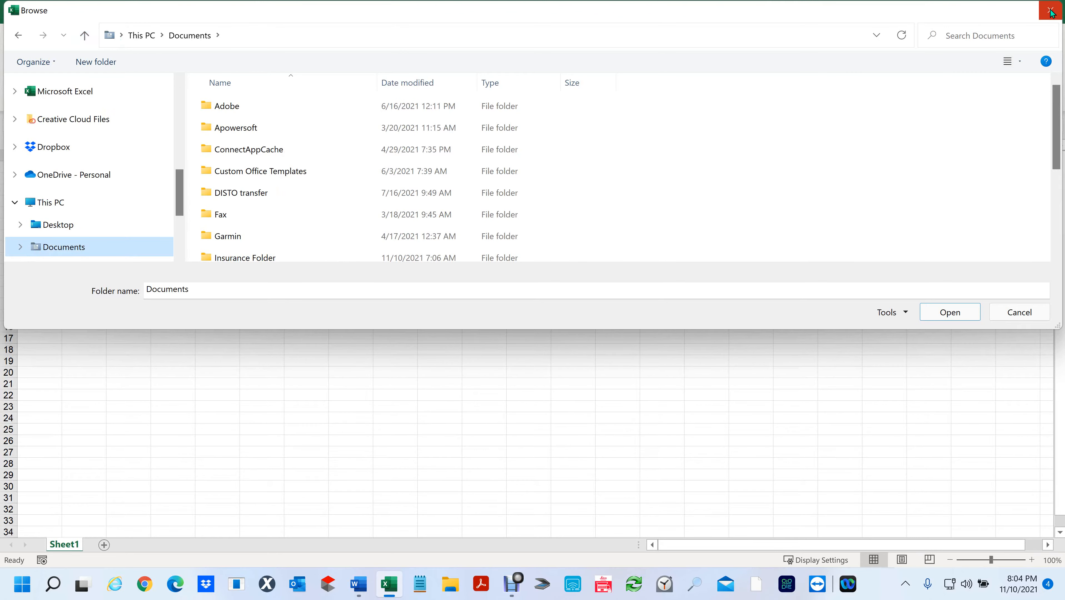
click(1033, 318)
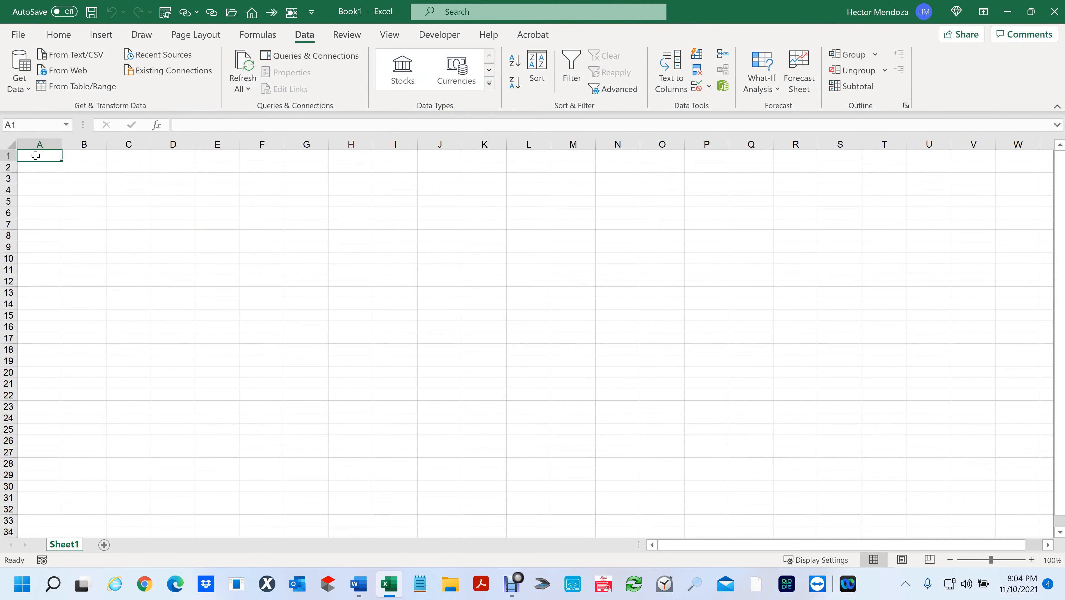
Step: Start a new data import from a folder and choose Insurance Folder as the source
click(27, 89)
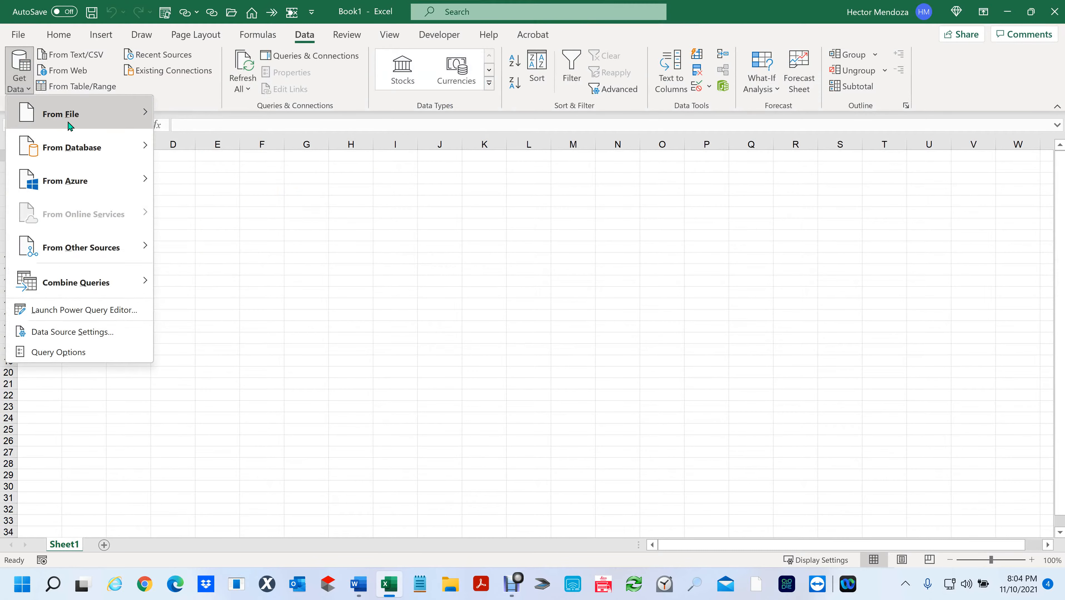
mouse_move(68, 122)
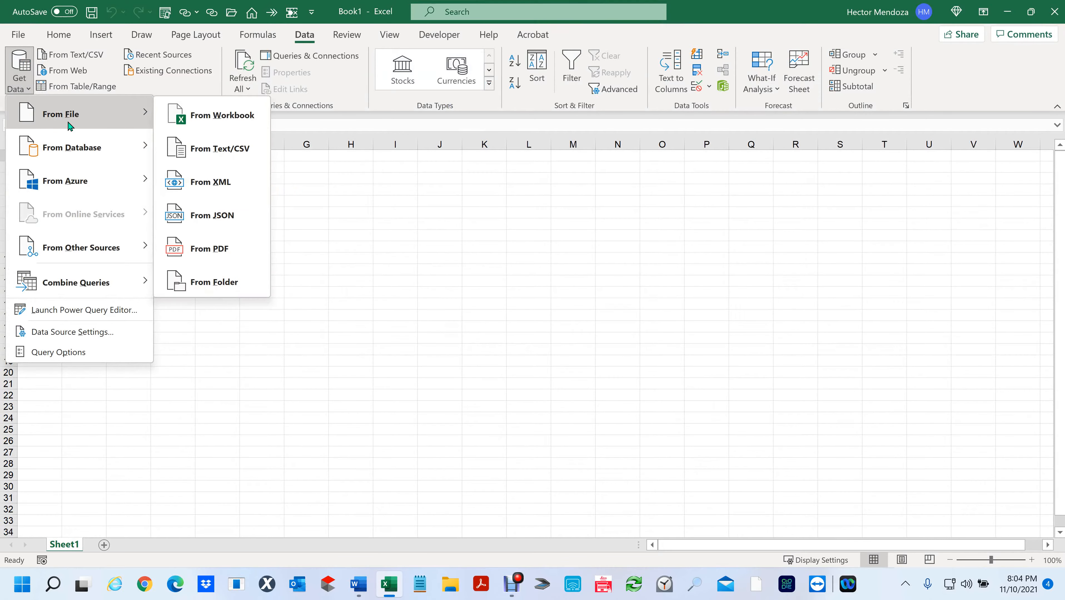
click(203, 286)
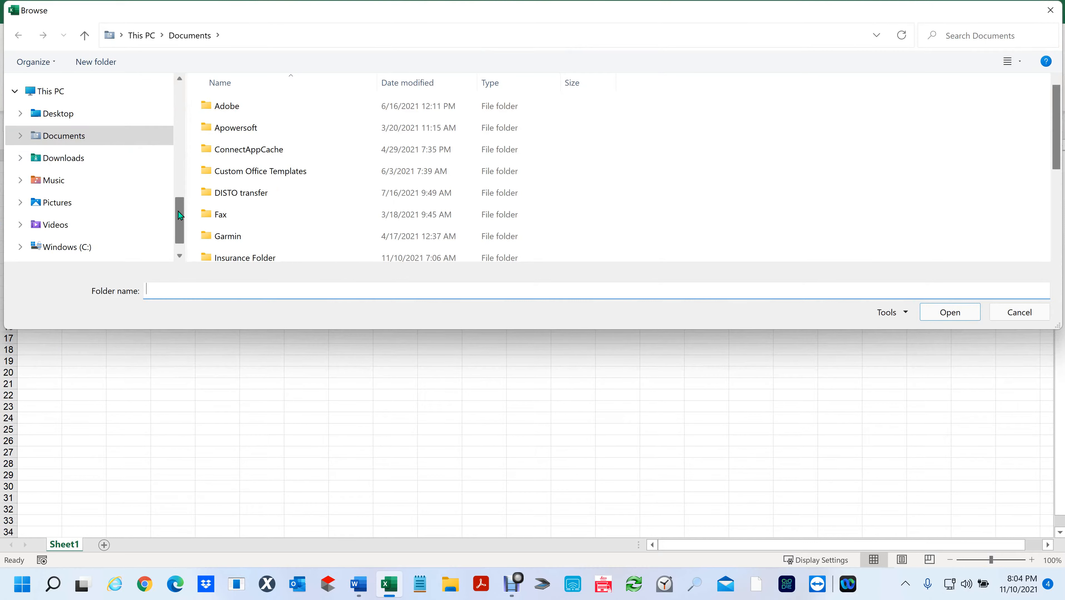
drag(179, 211, 190, 79)
click(55, 204)
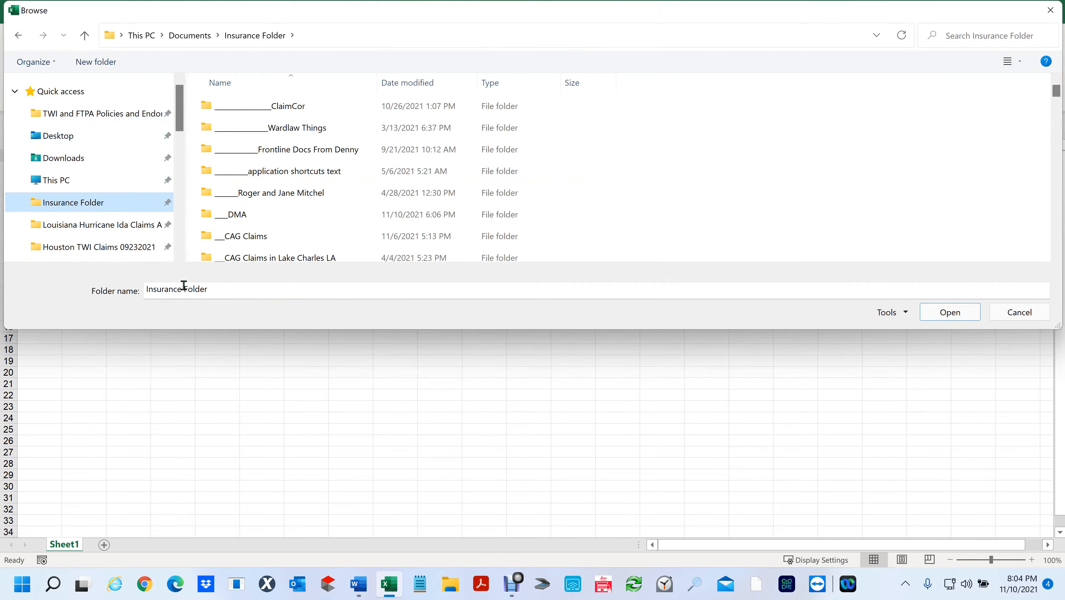
Step: Open the chosen folder's file list in the Power Query Editor and load it into a new worksheet
click(948, 313)
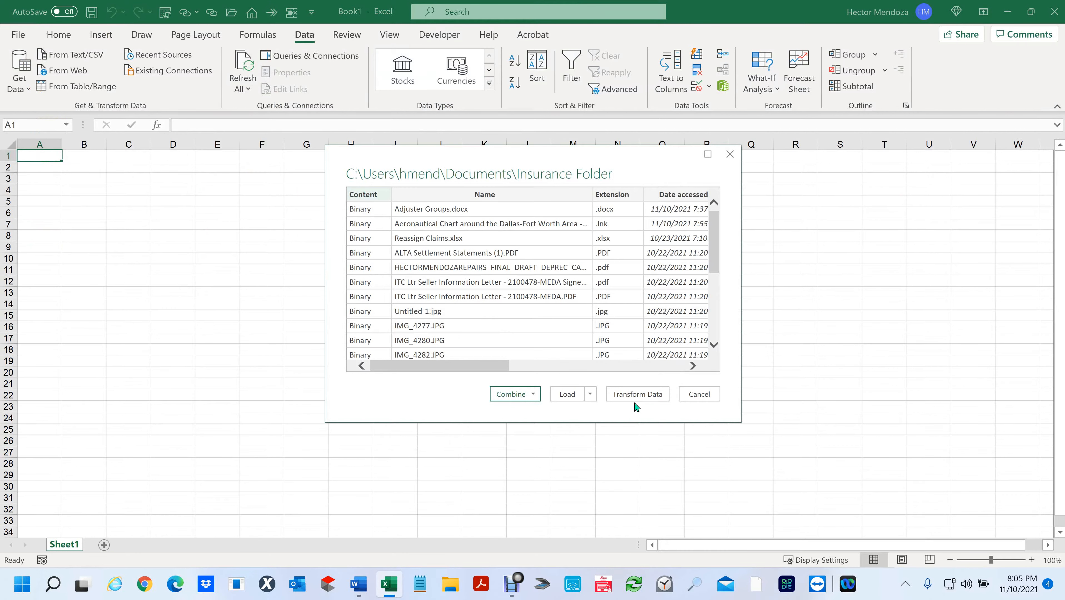
click(651, 395)
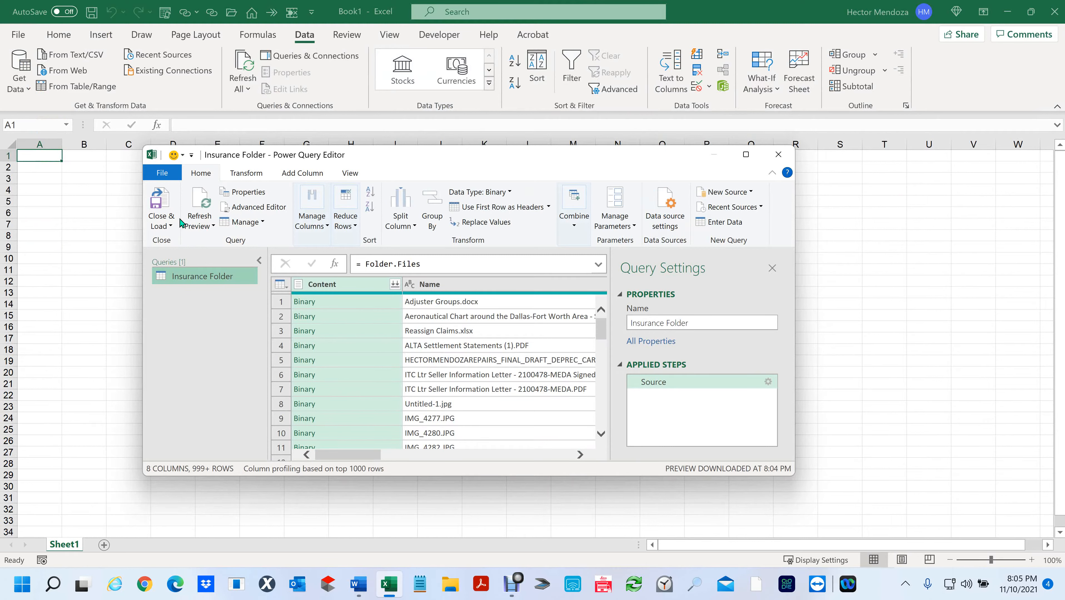
click(155, 206)
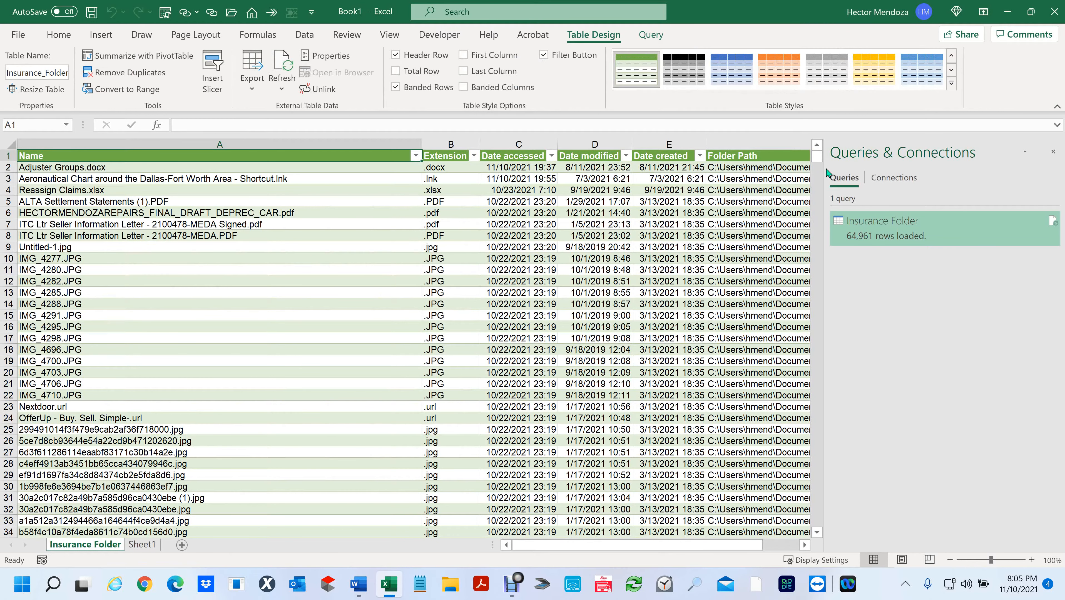
Step: Check the loaded file list down to its last row, return to the beginning, and close the Queries & Connections pane
drag(817, 156, 818, 545)
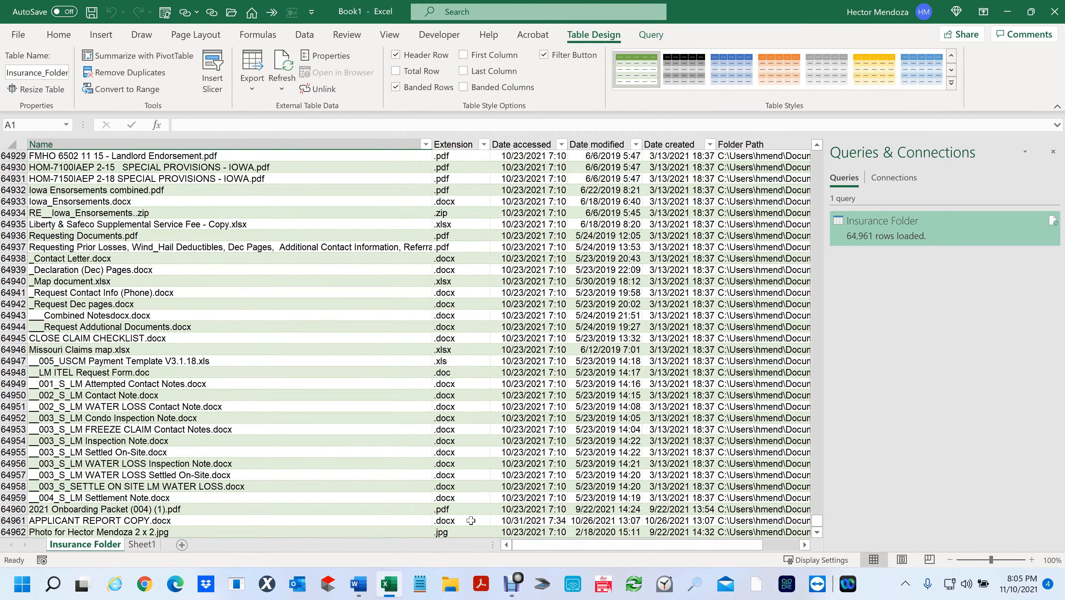
scroll(471, 521, down, 5)
scroll(471, 520, up, 1)
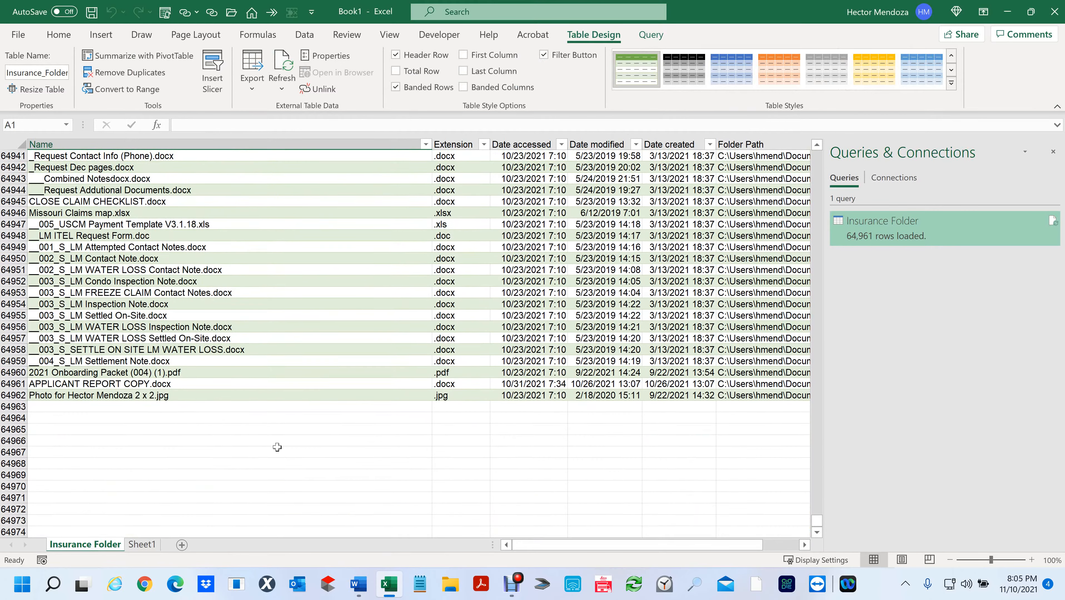
click(14, 418)
drag(816, 521, 819, 150)
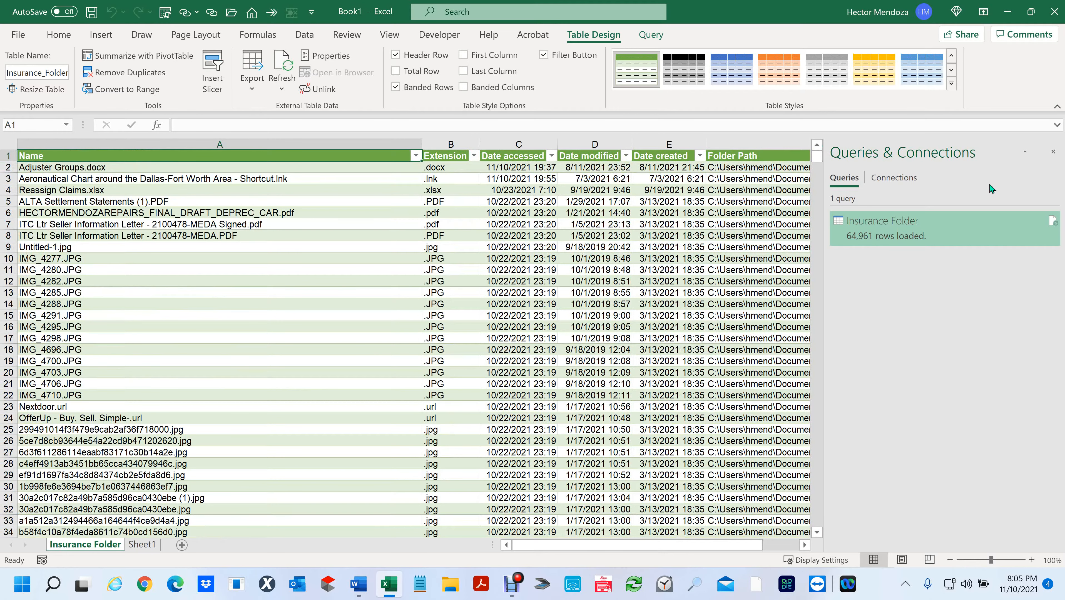
click(1053, 152)
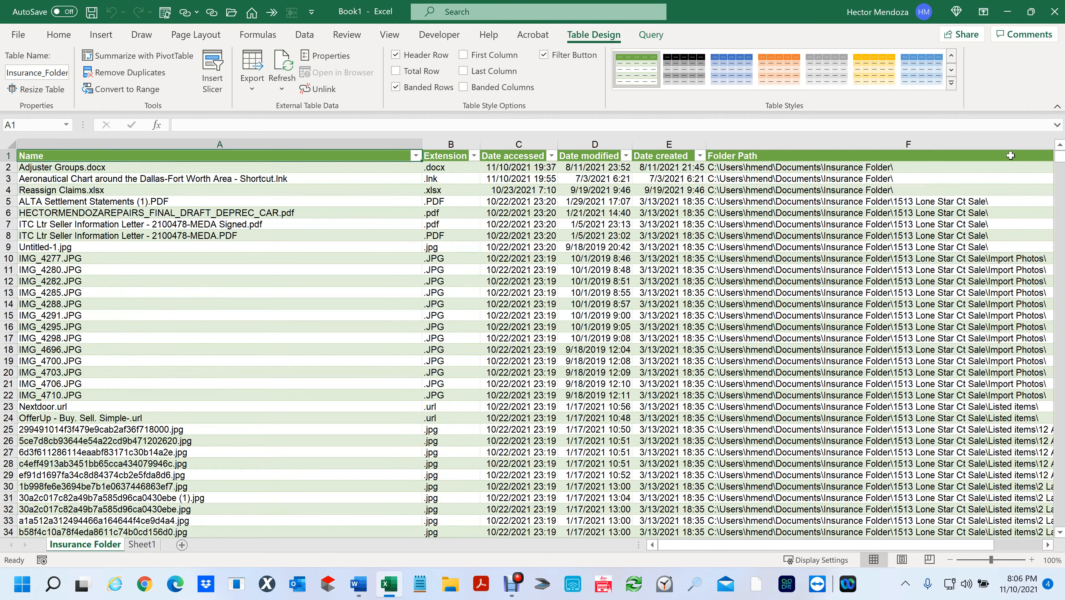
Step: Delete the Extension, Date accessed, Date modified and Date created columns from the table
click(446, 144)
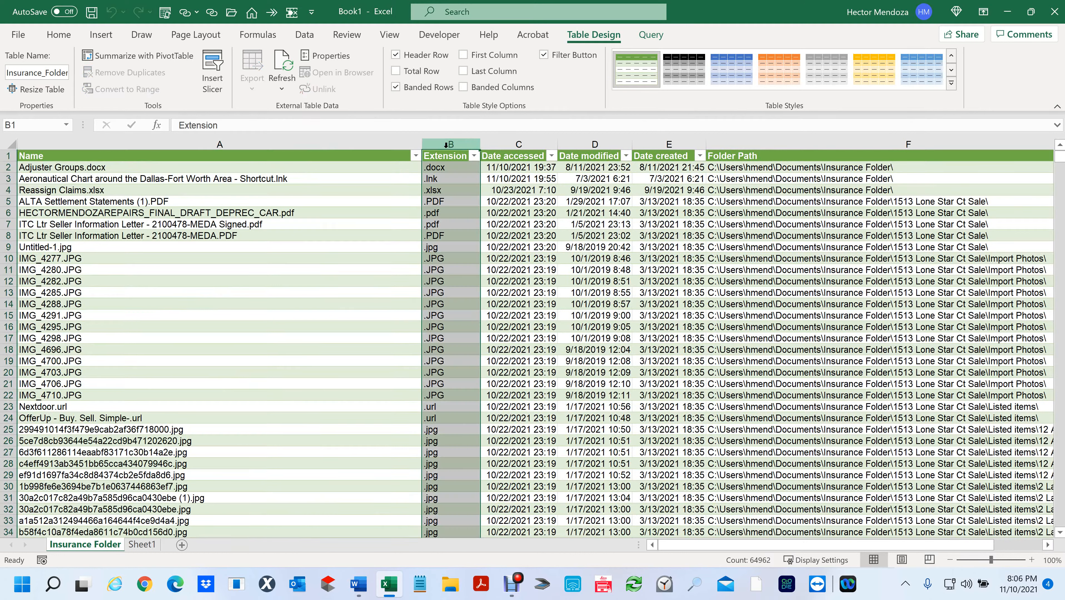
shift+click(665, 144)
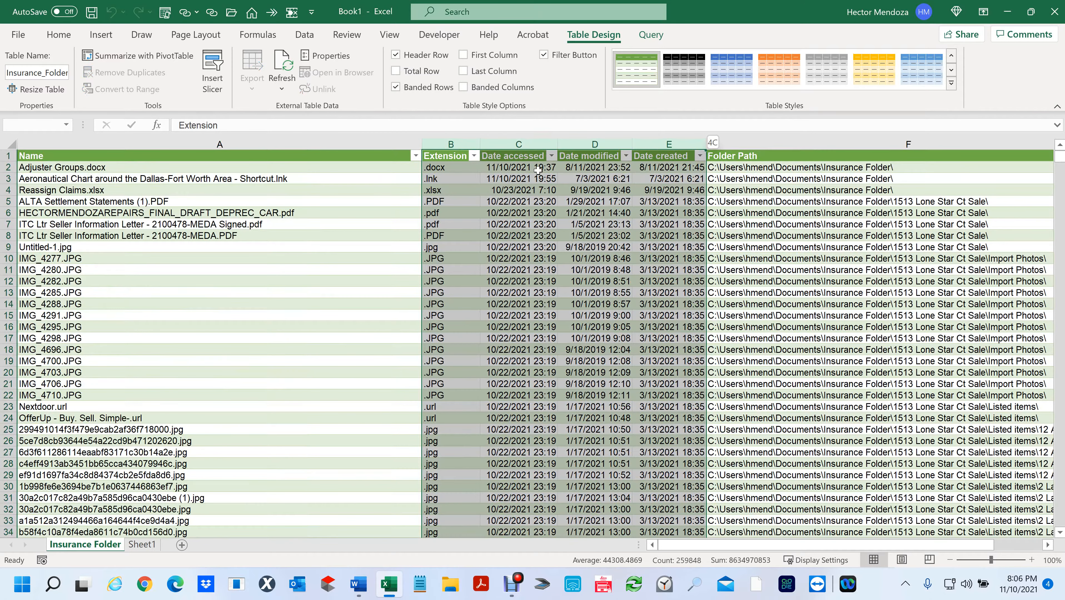
right_click(601, 189)
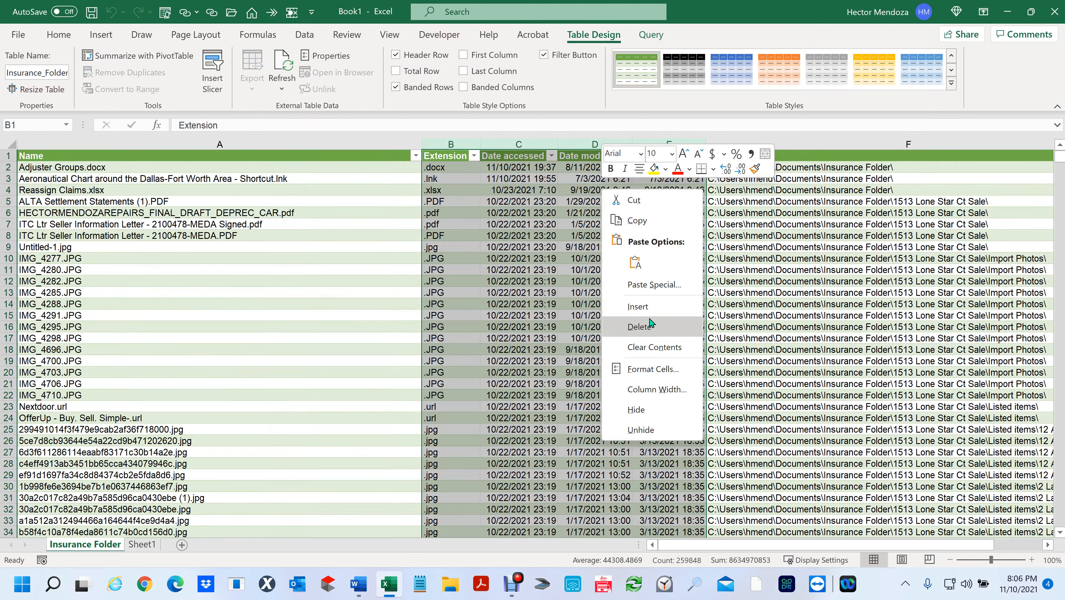
click(652, 326)
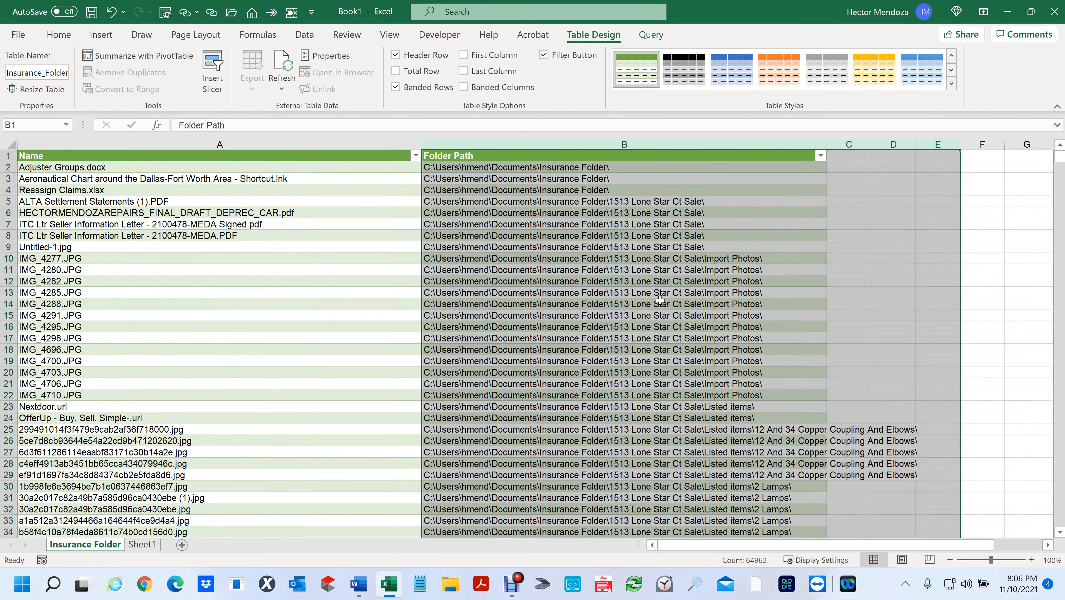
Step: Look through the file names and folder paths in the first rows of the table
click(156, 292)
scroll(156, 290, down, 5)
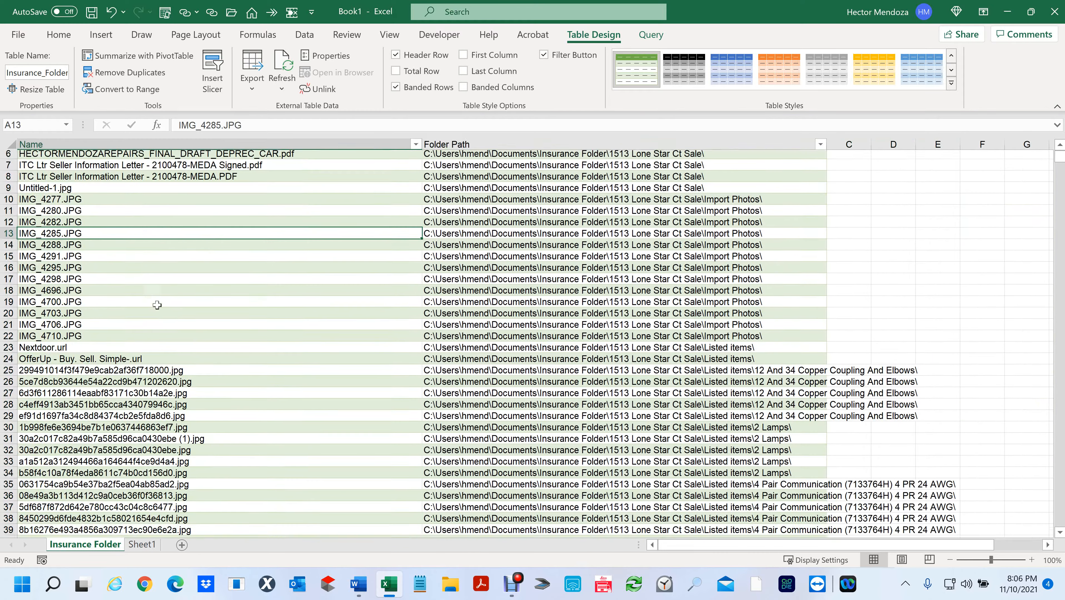
scroll(155, 496, down, 2)
scroll(154, 496, up, 6)
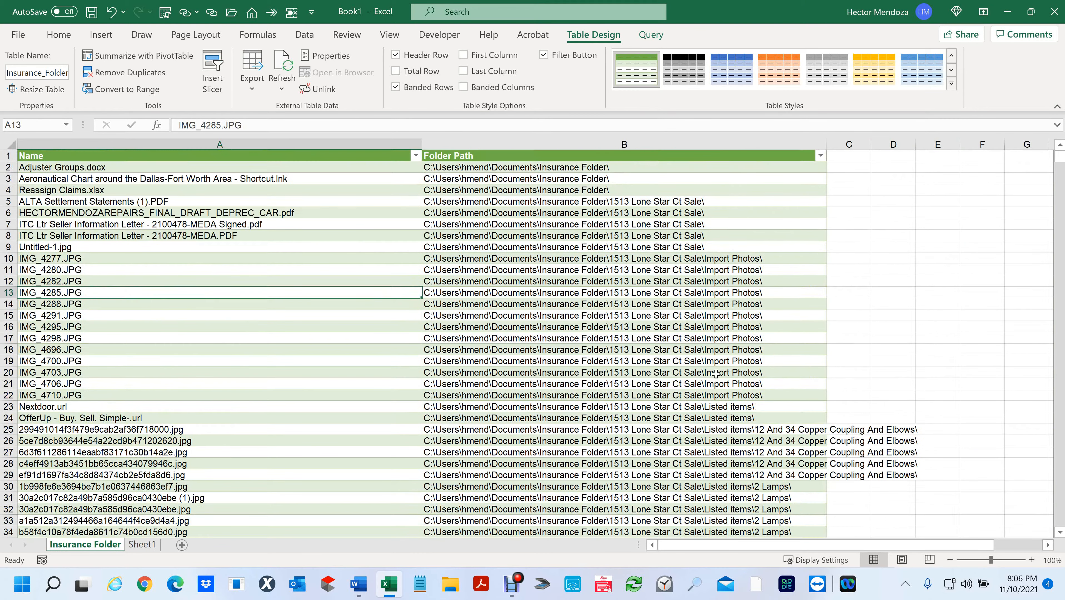
click(620, 362)
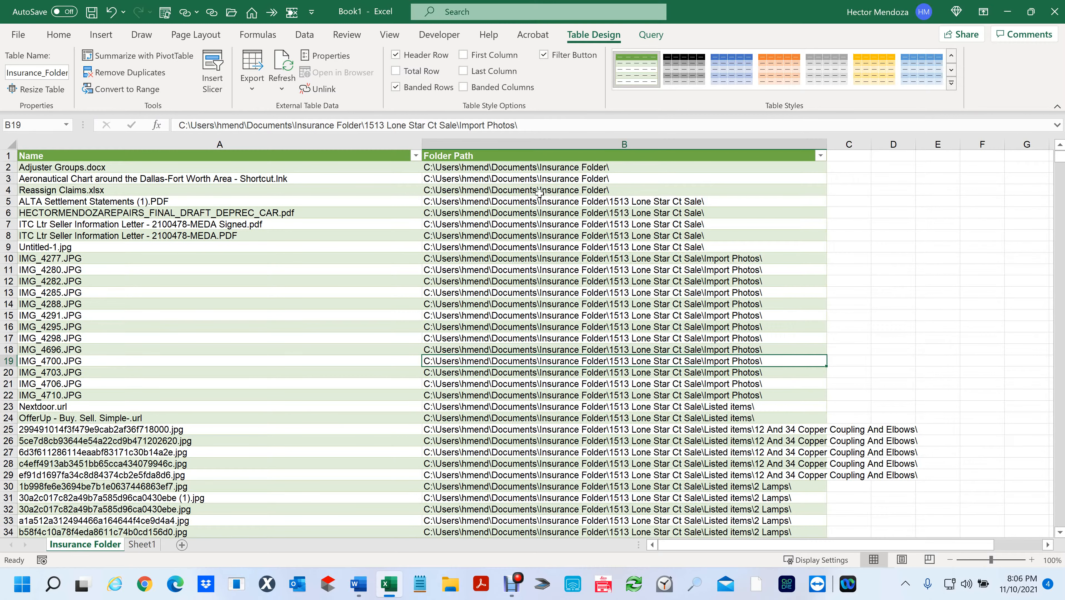
scroll(737, 438, down, 4)
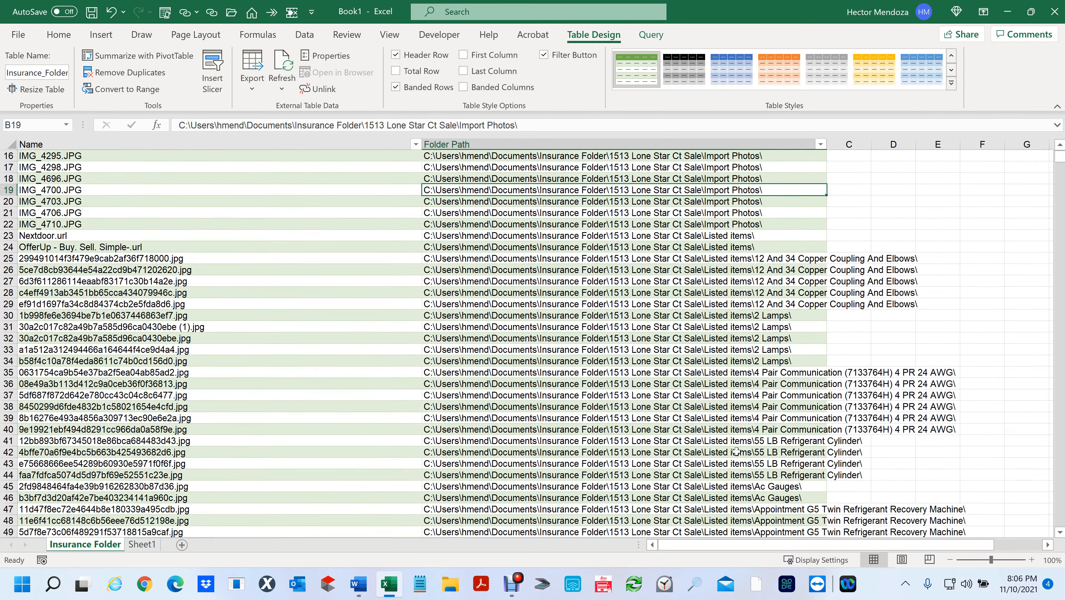
scroll(736, 441, up, 5)
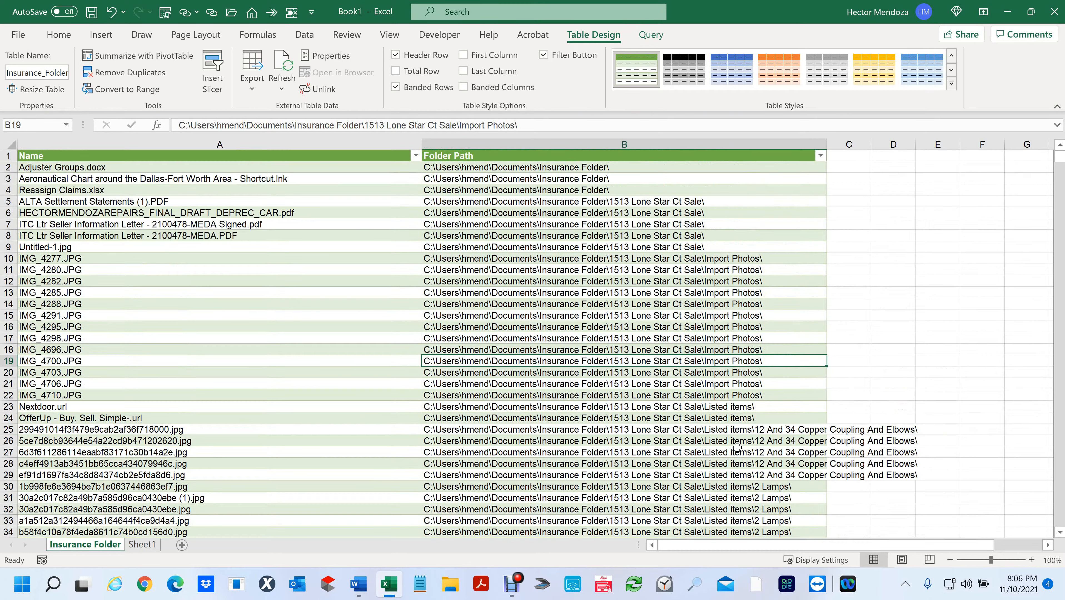
Step: Copy the base Insurance Folder path text from cell B2 and leave the cell unchanged
click(492, 166)
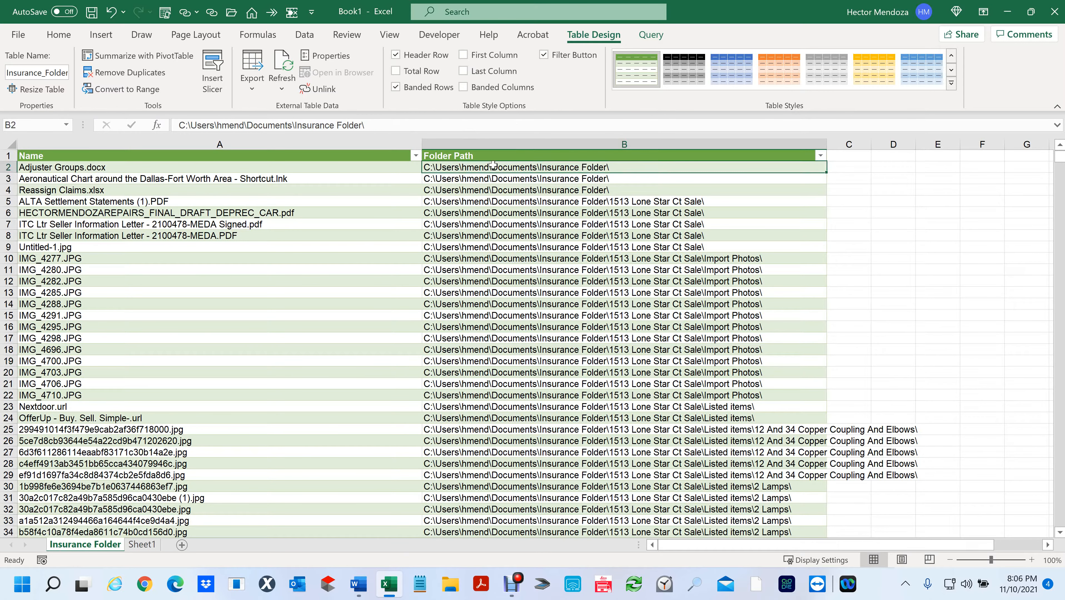
triple_click(373, 125)
key(ctrl+c)
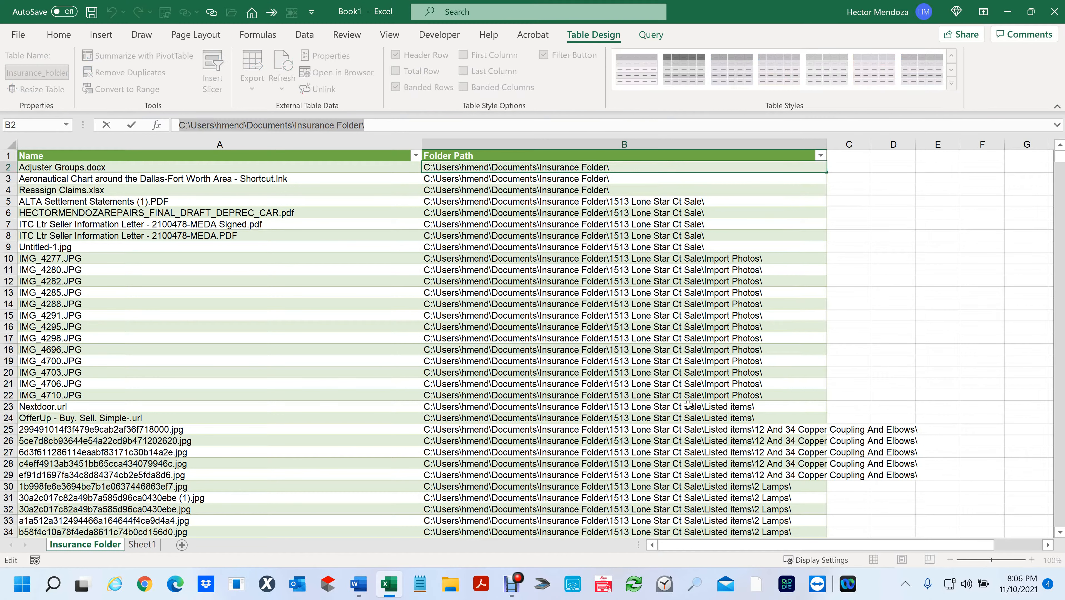
click(890, 268)
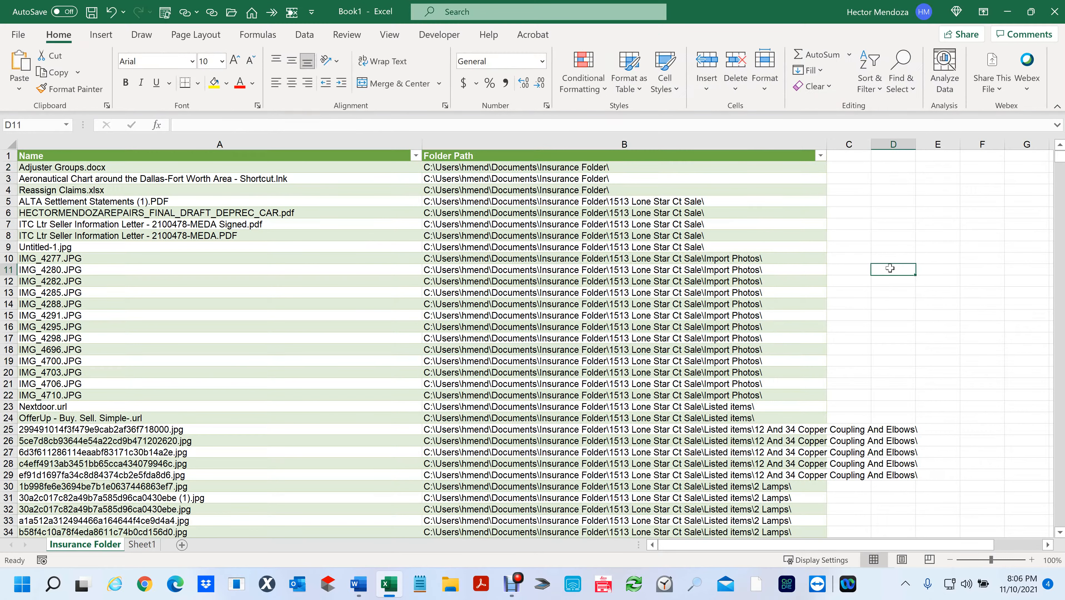
Step: Find all occurrences of the copied Insurance Folder path and replace them with nothing
key(ctrl+f)
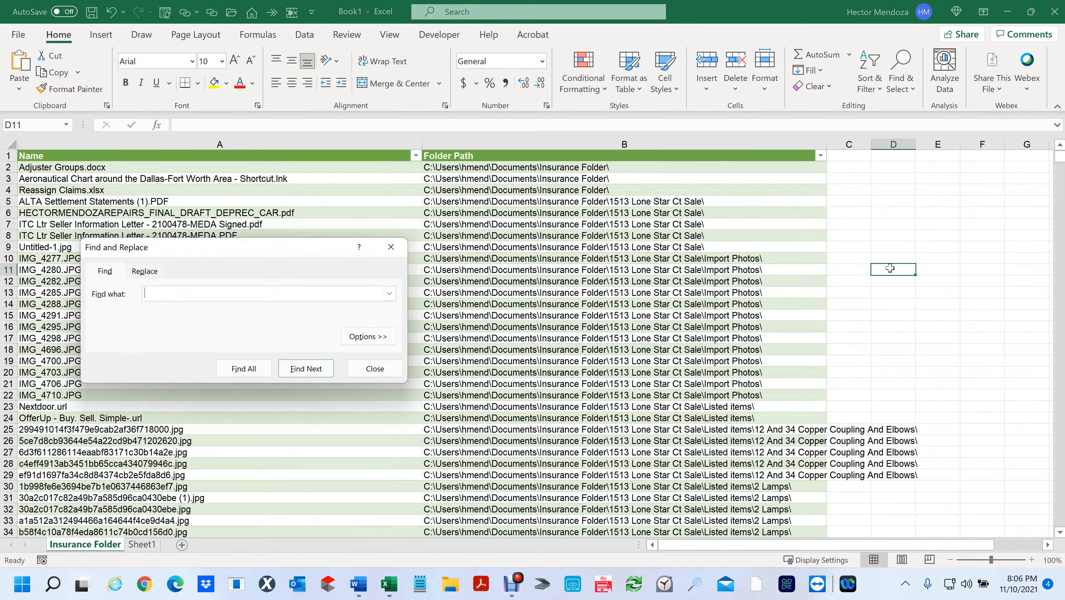
click(154, 273)
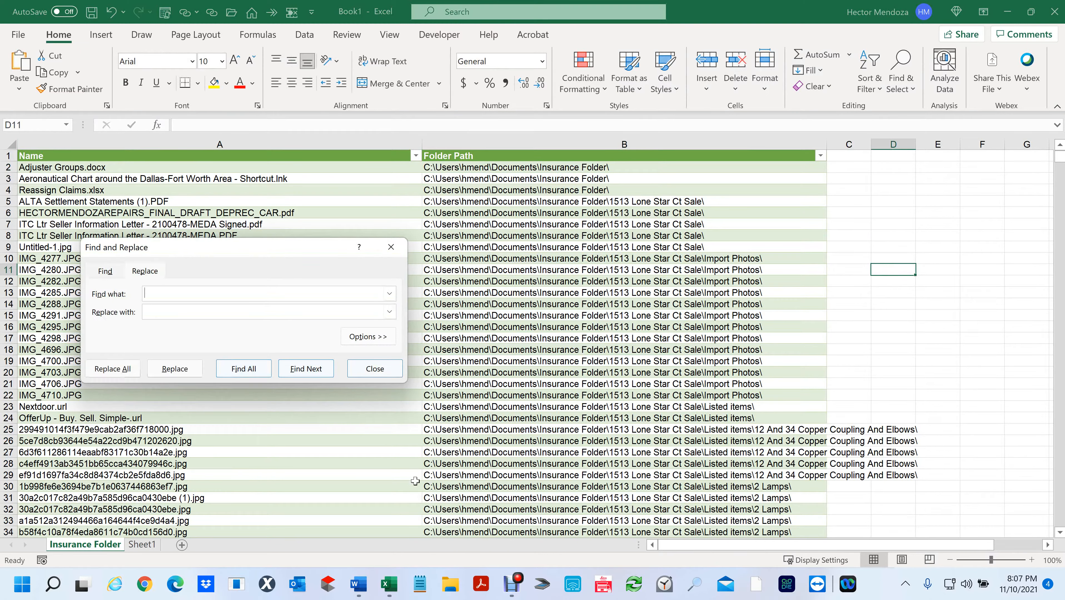
key(ctrl+v)
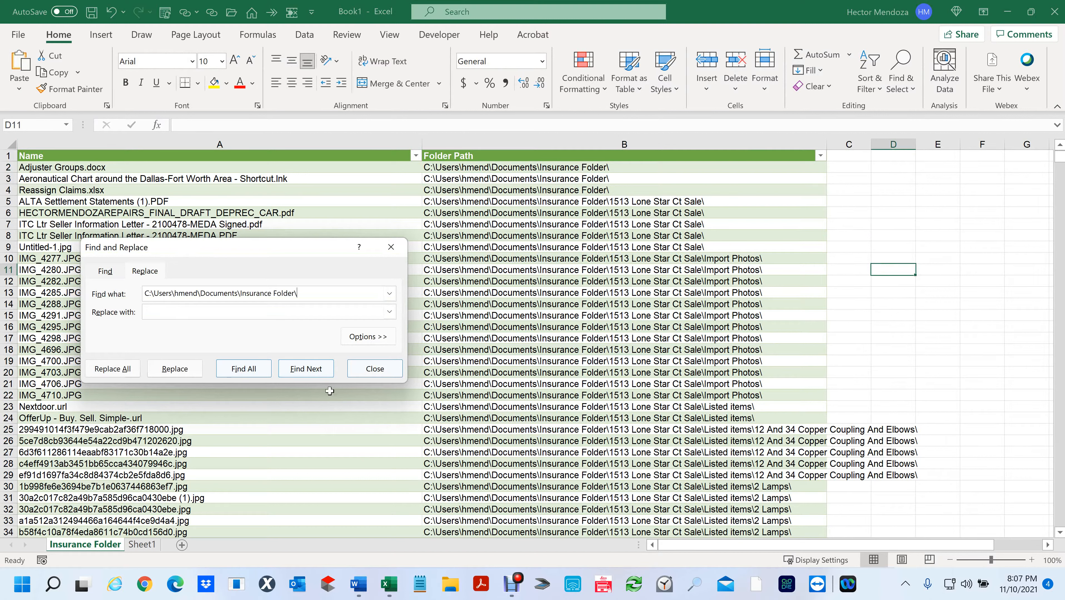
click(252, 368)
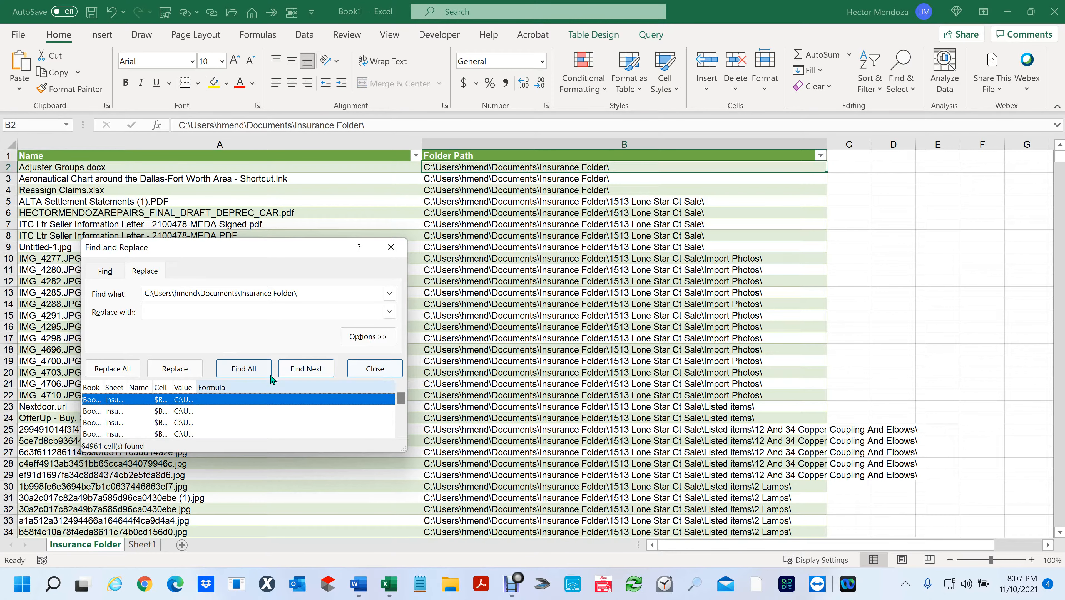
click(121, 369)
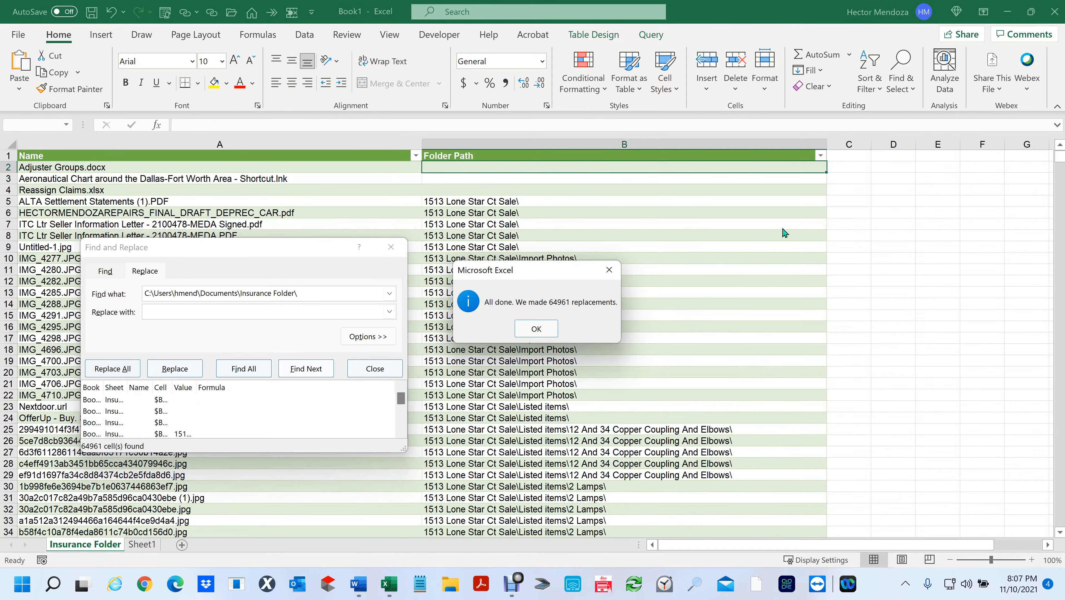
click(528, 331)
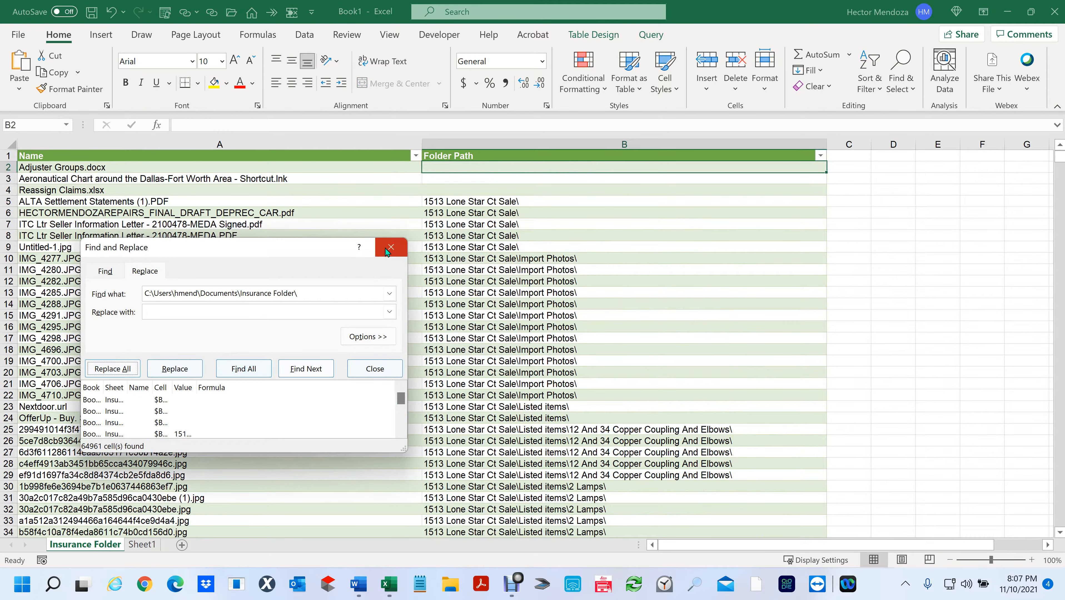
Step: Close the find and replace dialog and look through the file names and shortened folder paths in the first several hundred rows
click(390, 247)
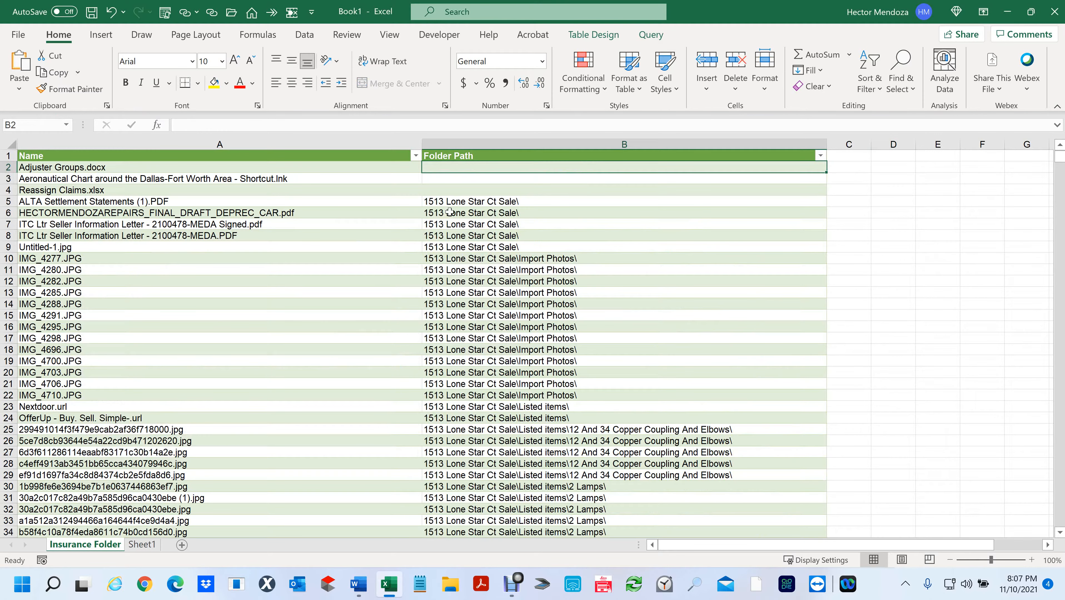
scroll(457, 218, down, 15)
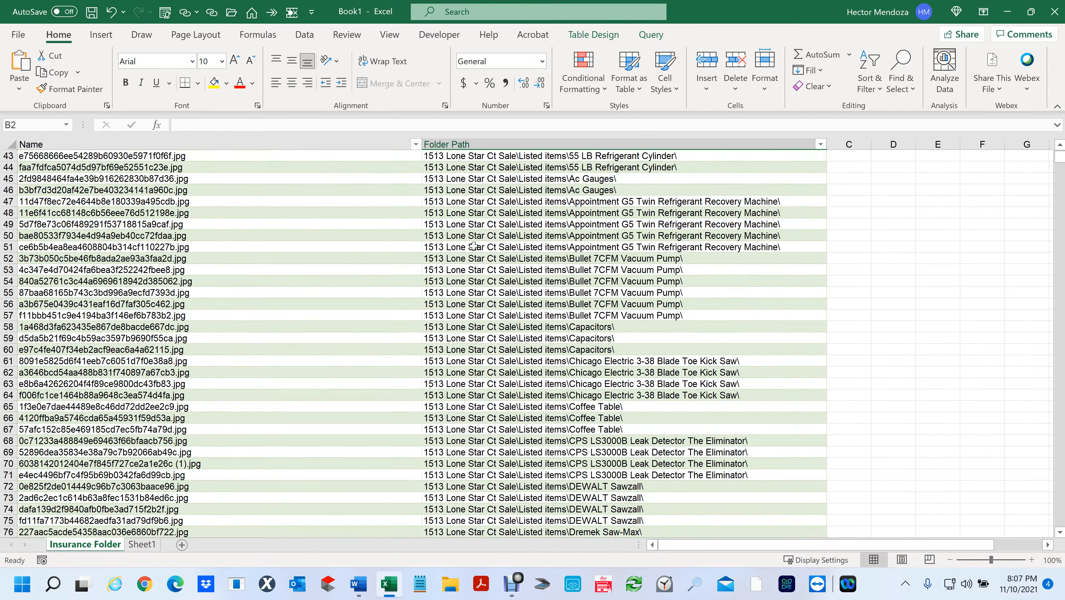
scroll(475, 247, up, 15)
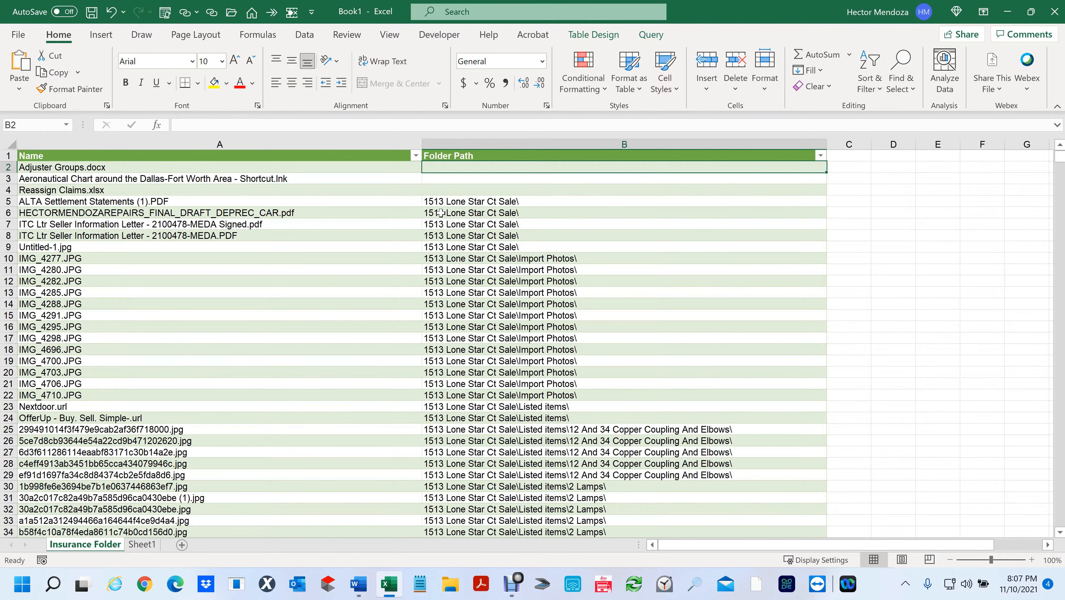
scroll(461, 234, down, 6)
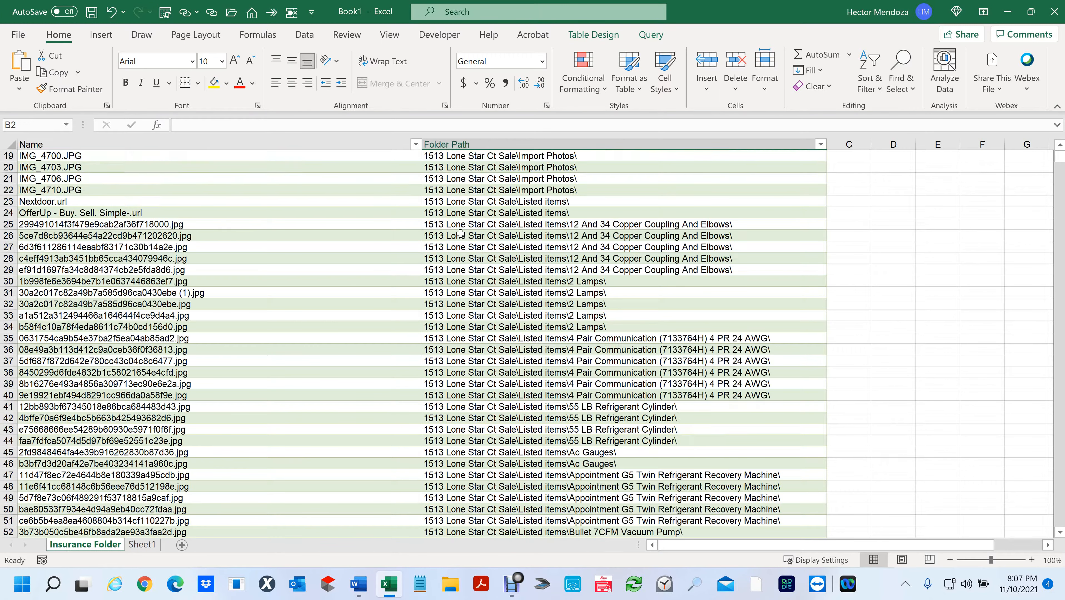
scroll(461, 234, down, 20)
scroll(474, 395, down, 20)
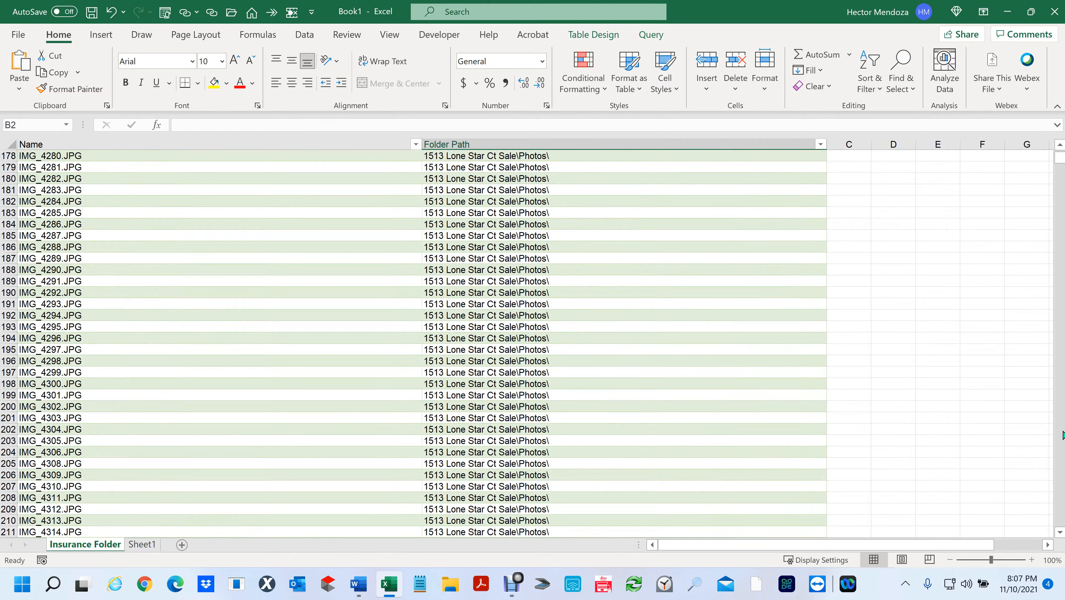
scroll(1063, 434, down, 20)
scroll(1063, 433, down, 20)
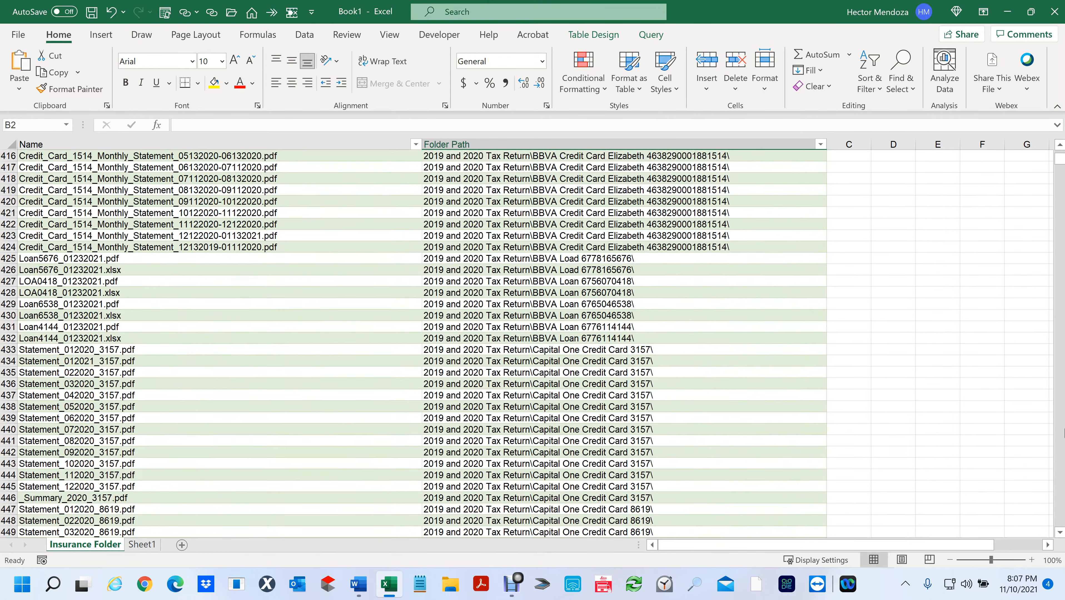
click(434, 305)
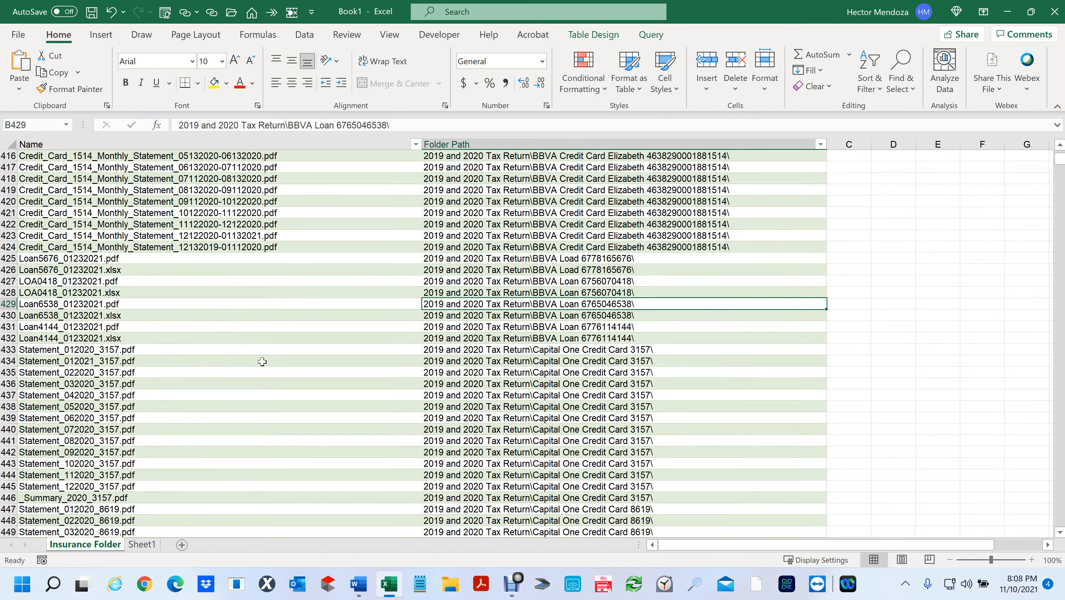
click(147, 314)
scroll(796, 281, down, 20)
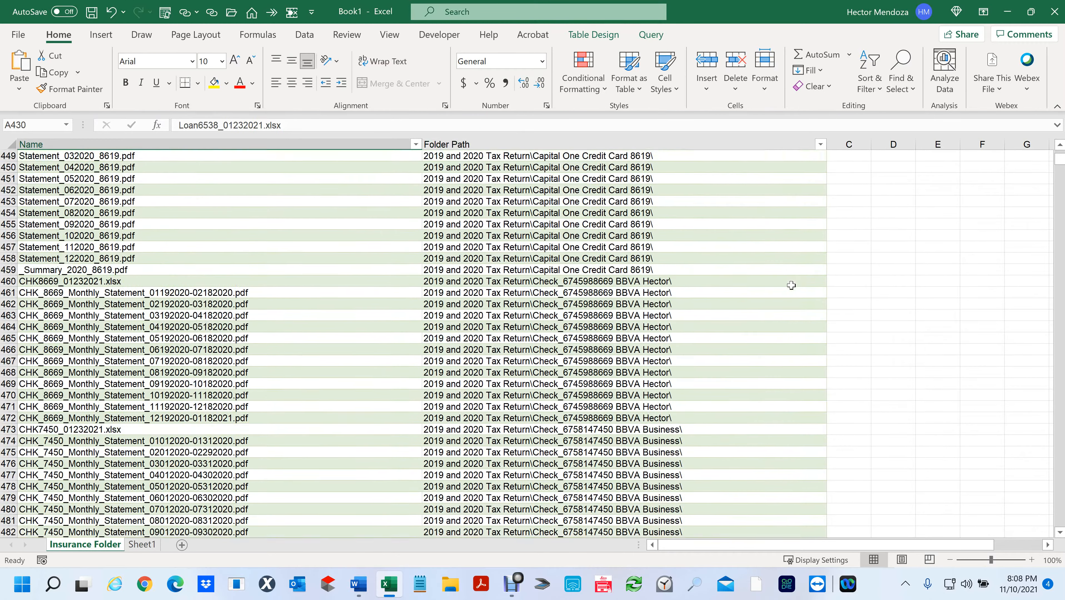
scroll(790, 286, down, 5)
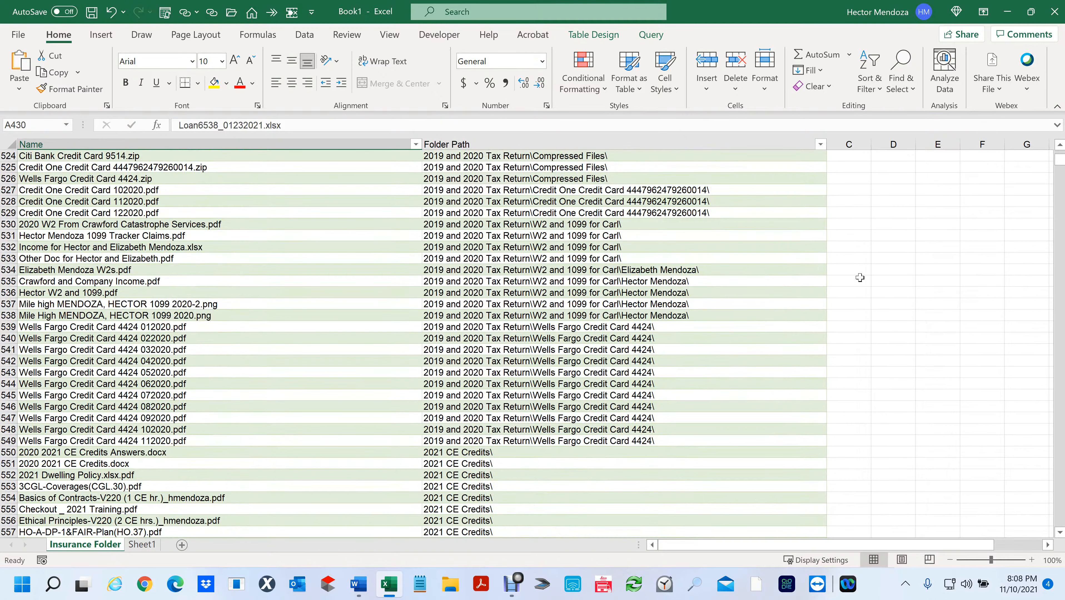
Step: Check the folder paths near the end of the table, and return to the first row
drag(1058, 159, 1023, 518)
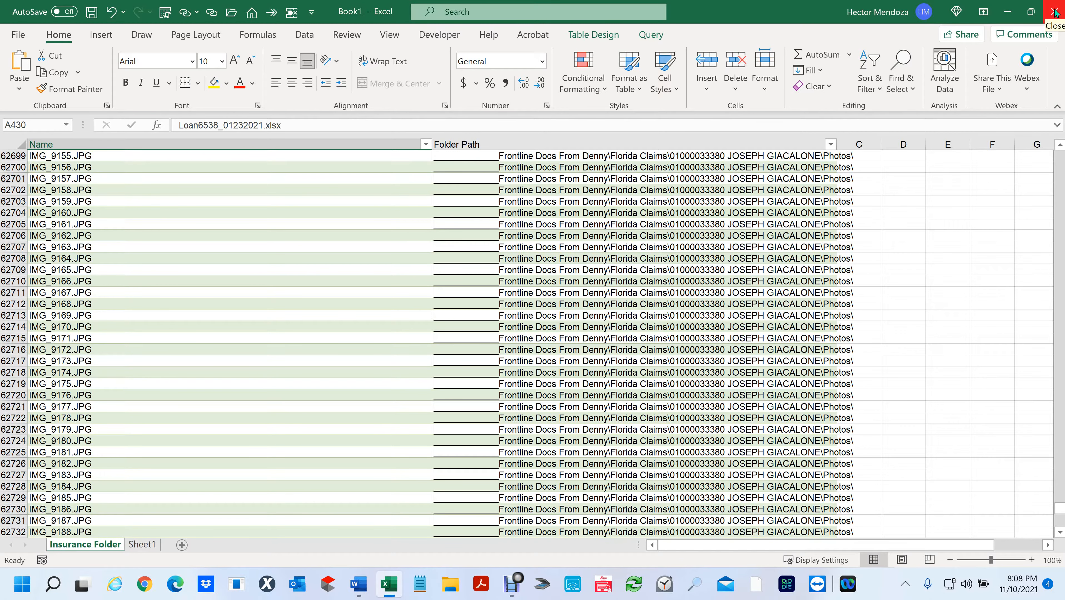
scroll(800, 218, up, 5)
scroll(800, 219, up, 3)
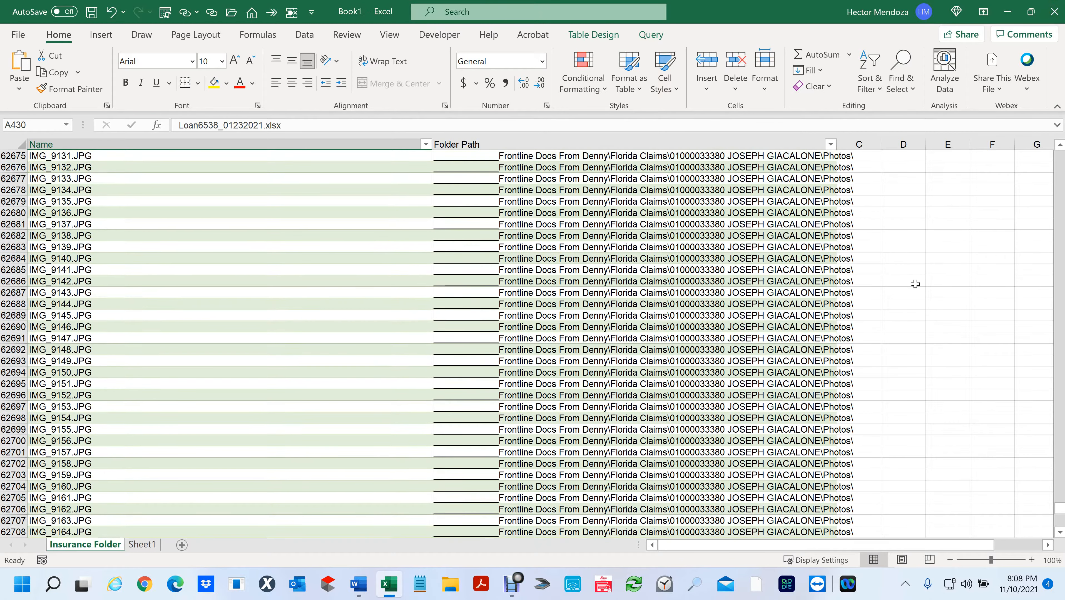
drag(1058, 508, 1053, 132)
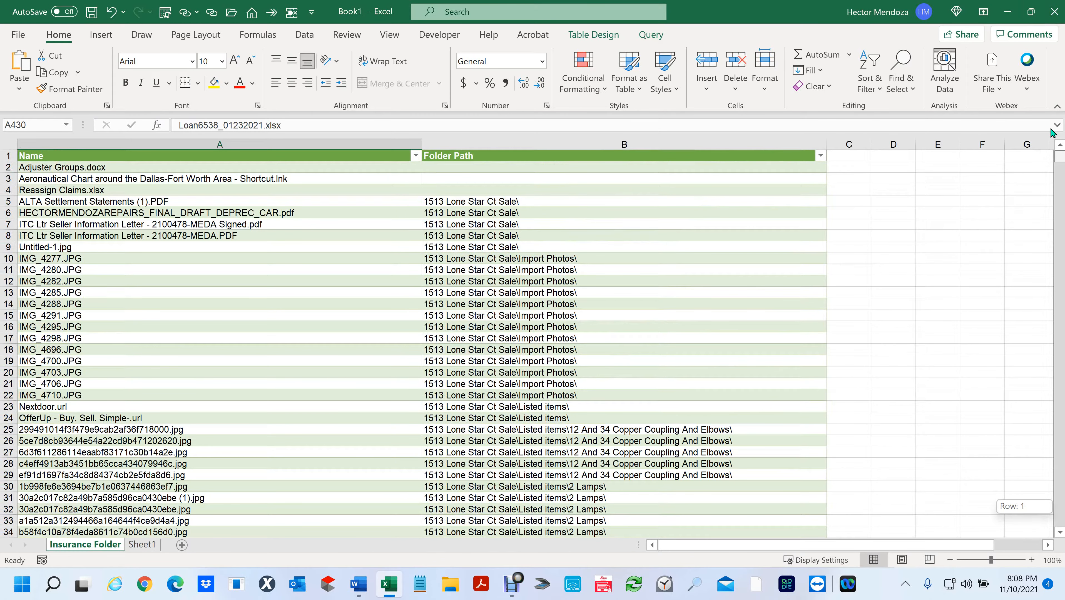
drag(1053, 132, 1053, 133)
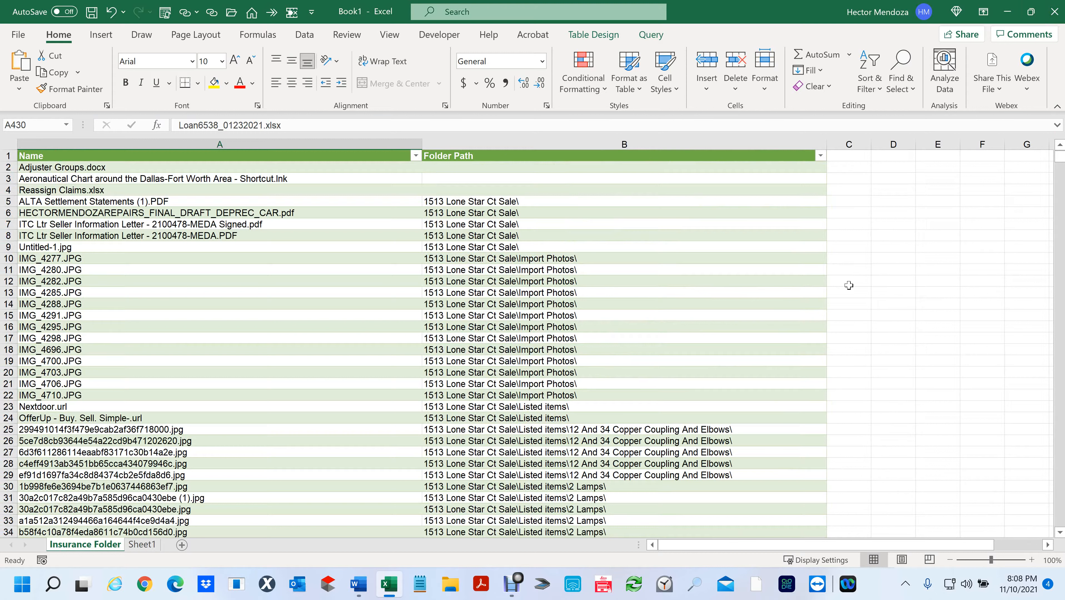
Step: Search the sheet for a person's first name and step through the matching cells, and close the search
click(731, 305)
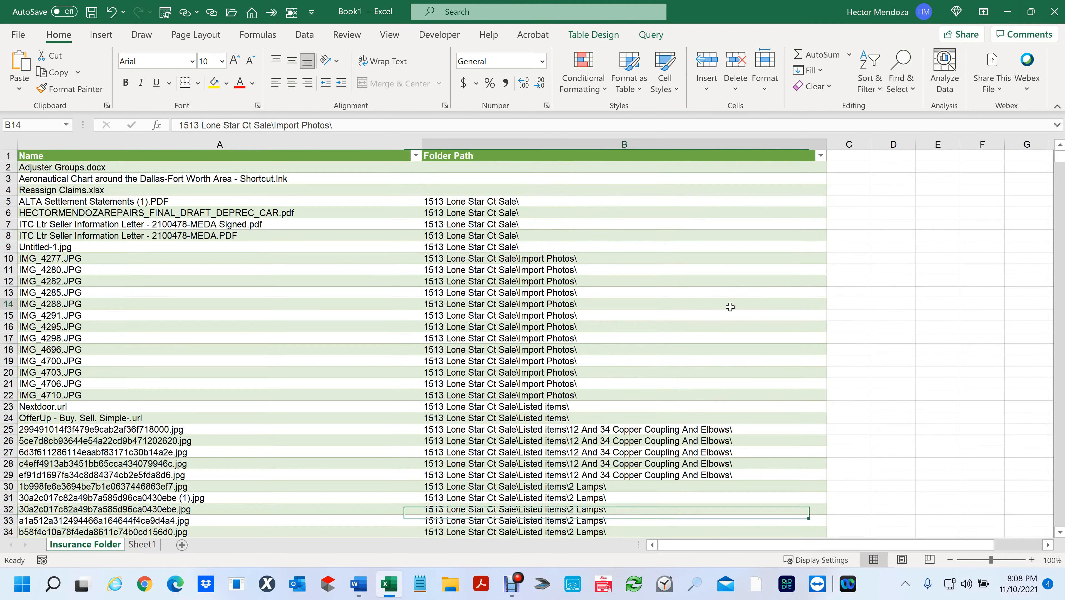
click(922, 290)
key(ctrl+f)
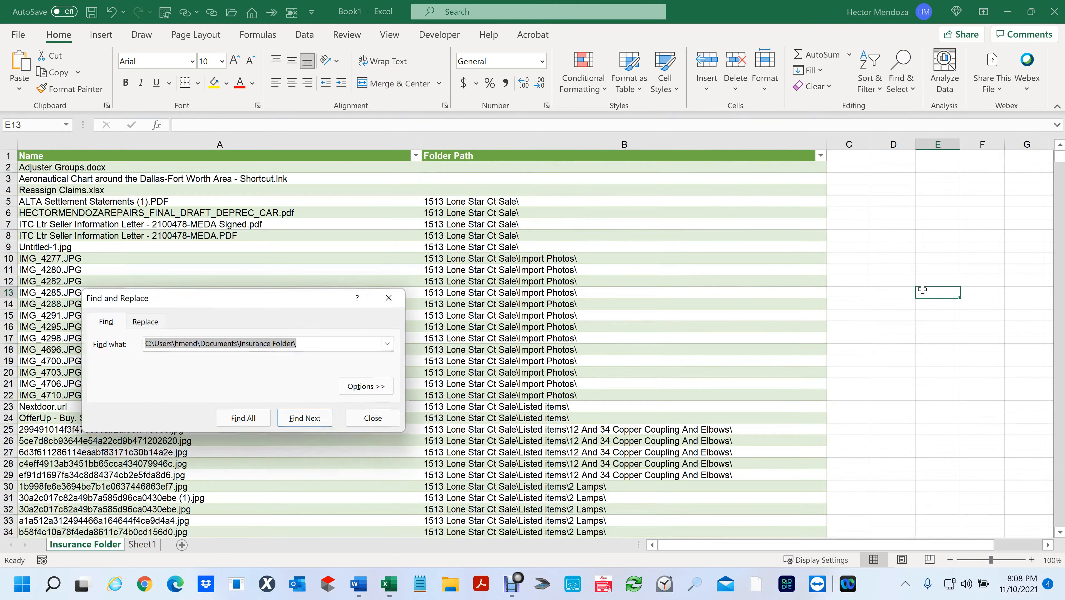
text(hector)
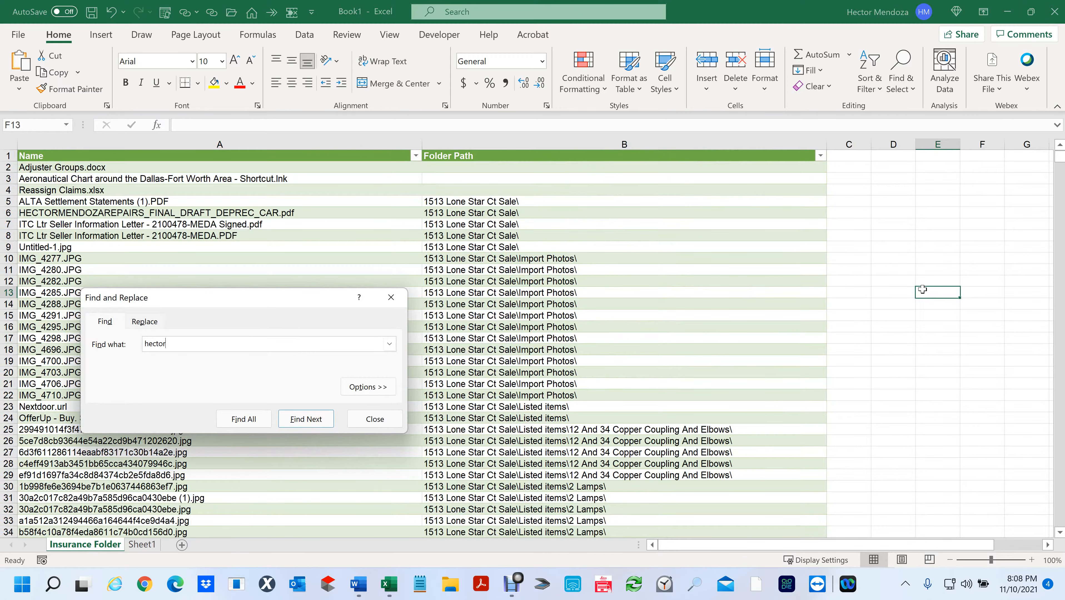
key(Return)
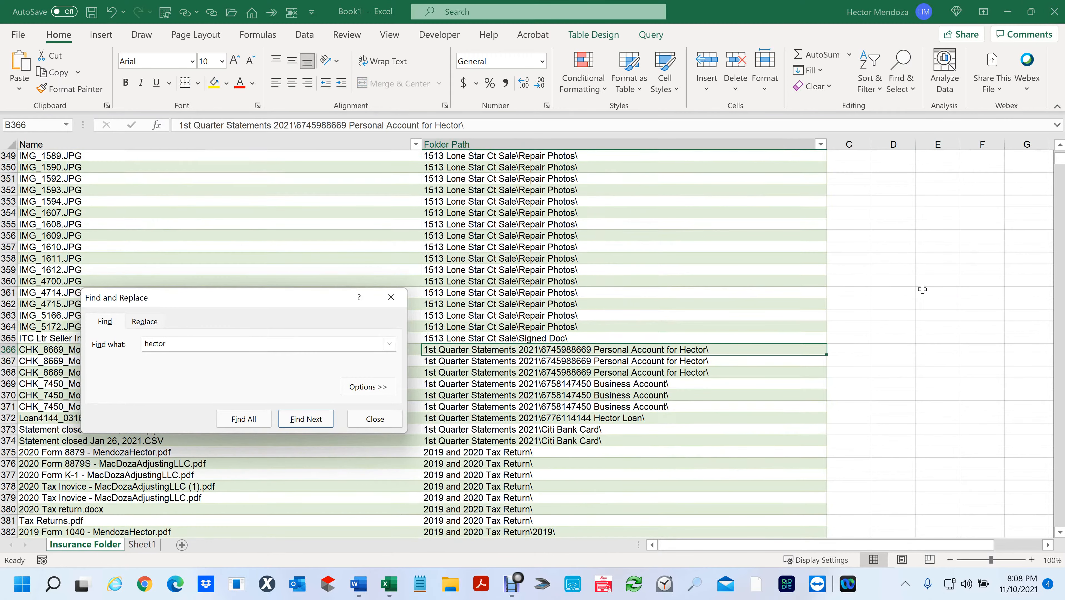
click(313, 422)
click(312, 423)
click(312, 423)
click(312, 420)
click(312, 420)
click(312, 488)
click(313, 488)
click(311, 488)
click(311, 489)
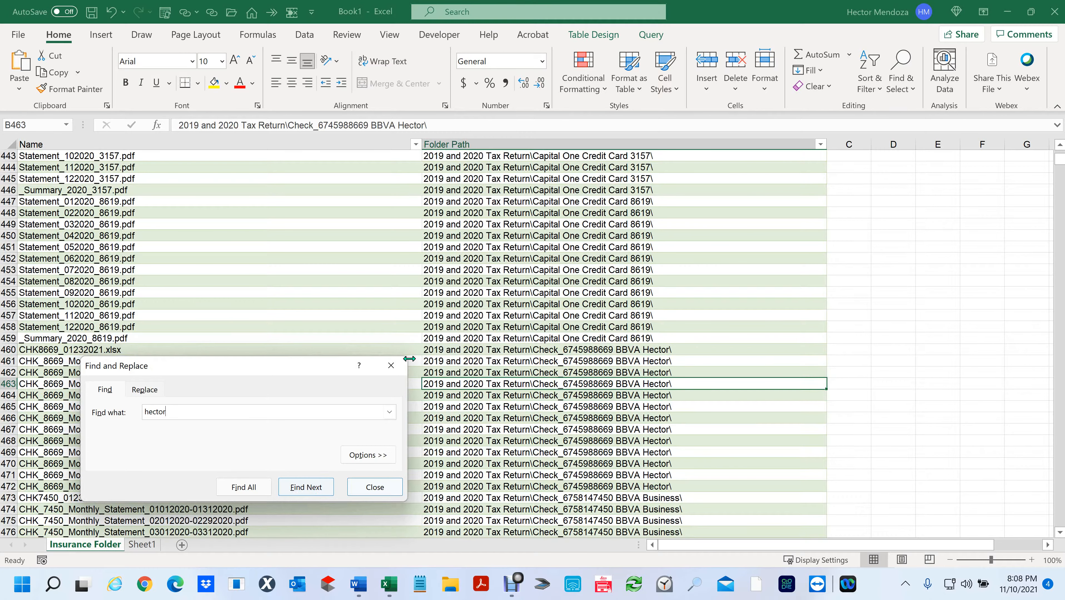
click(391, 366)
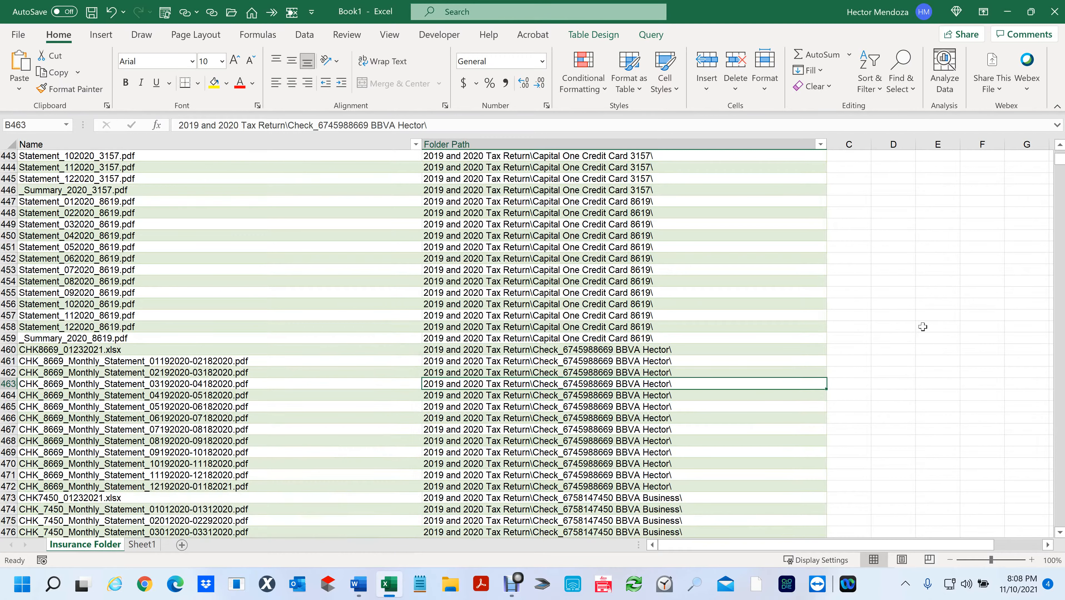
click(923, 325)
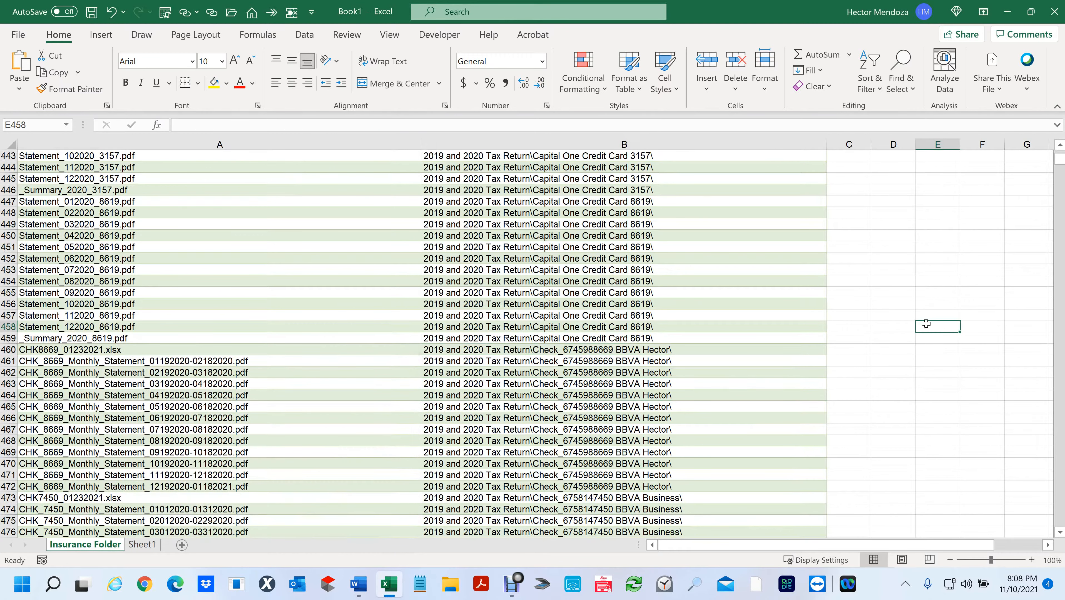
Step: Close the workbook without saving it and start a new blank workbook in Excel
click(1054, 12)
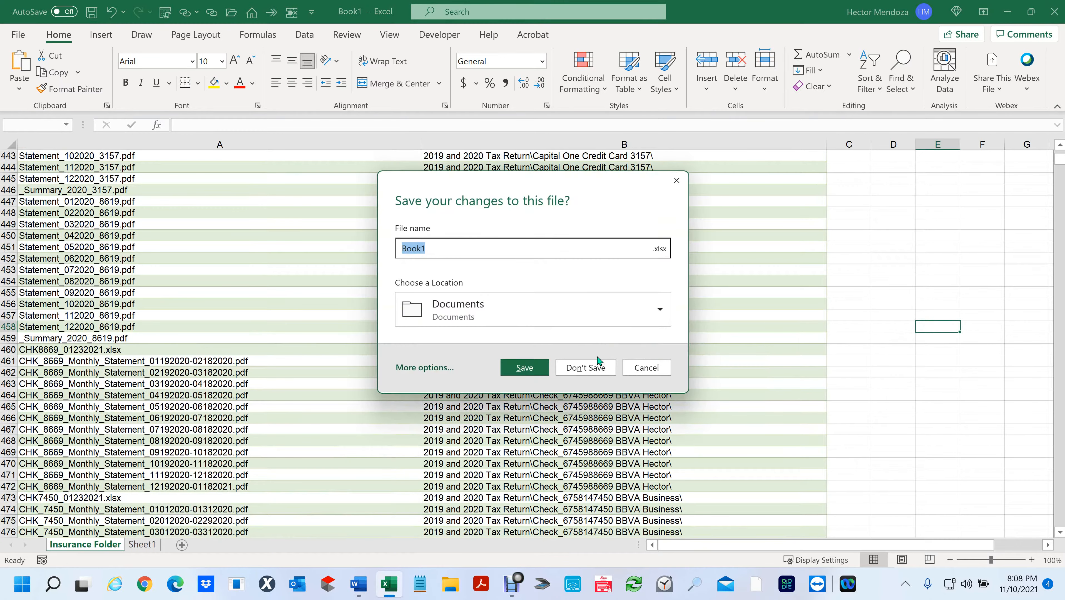
click(585, 367)
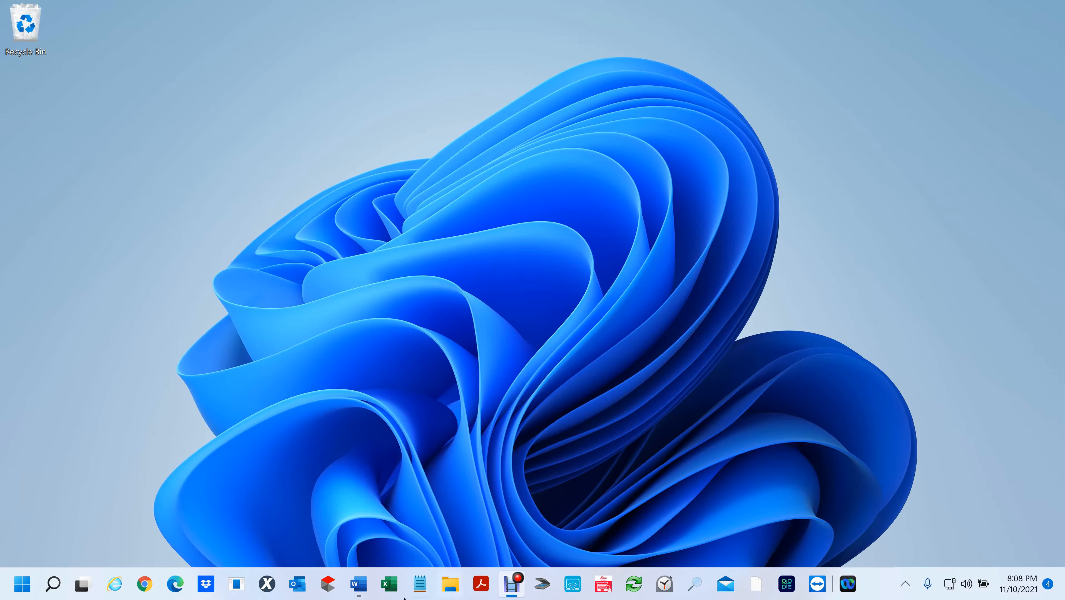
click(397, 580)
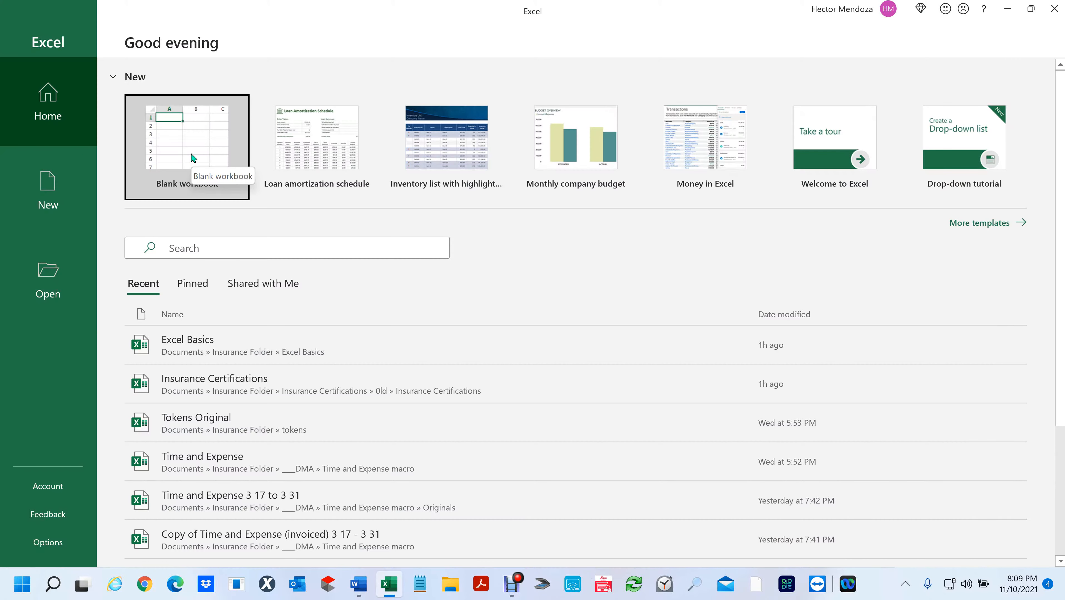
click(192, 157)
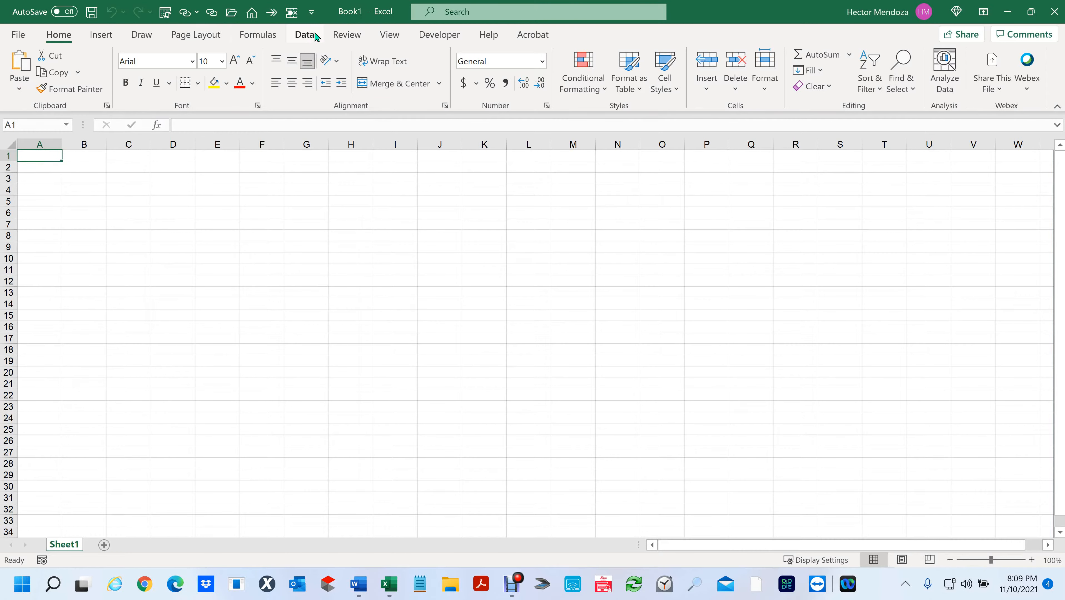
Step: Import the file list of the DISTO transfer folder in Documents through Transform Data and load it into the workbook as a table
click(305, 35)
click(27, 90)
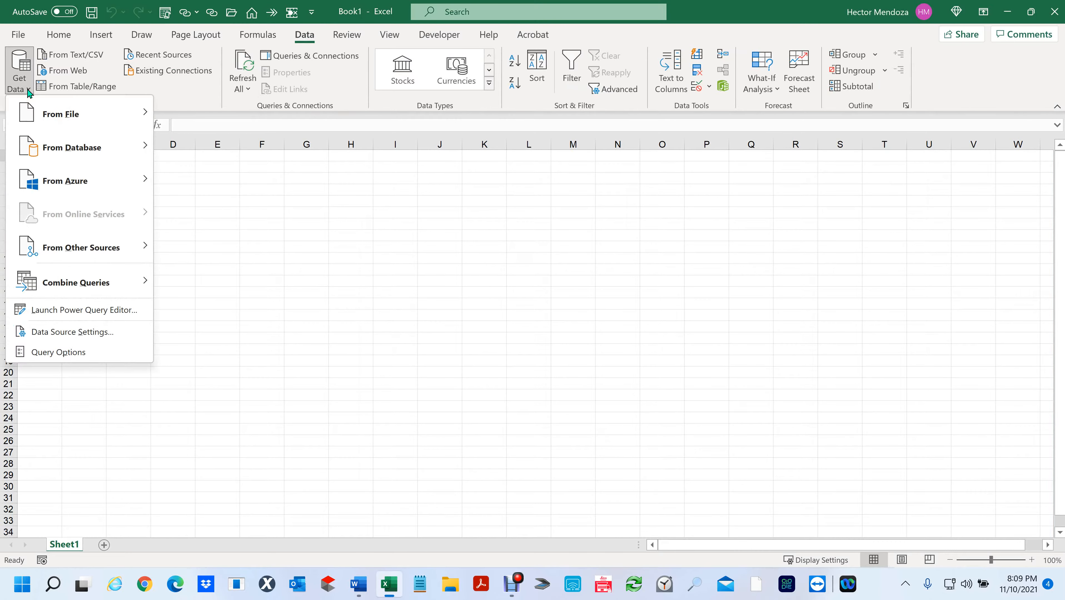
mouse_move(111, 111)
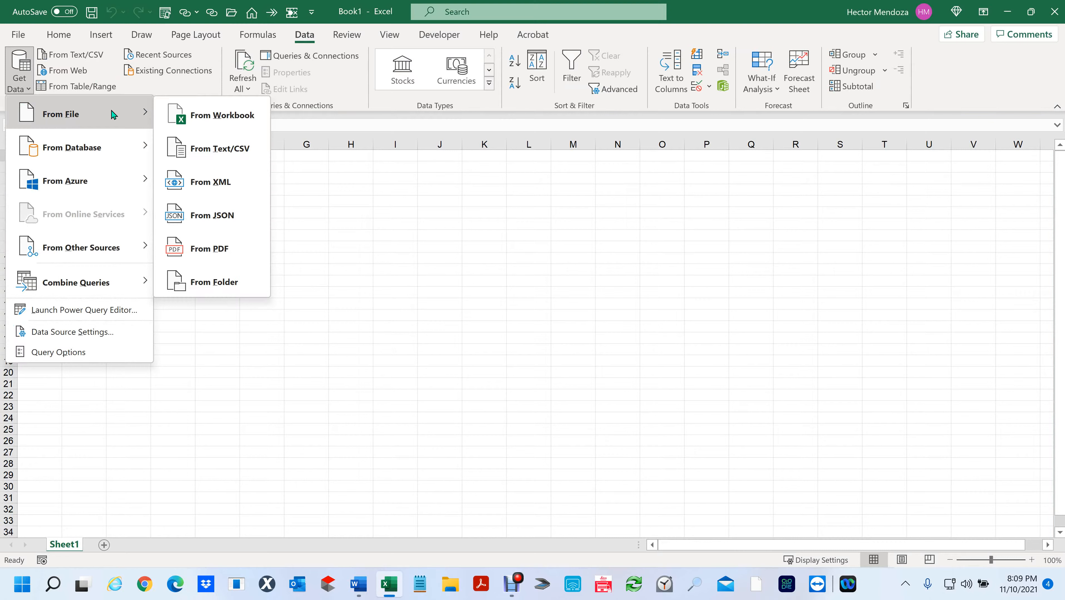
click(191, 284)
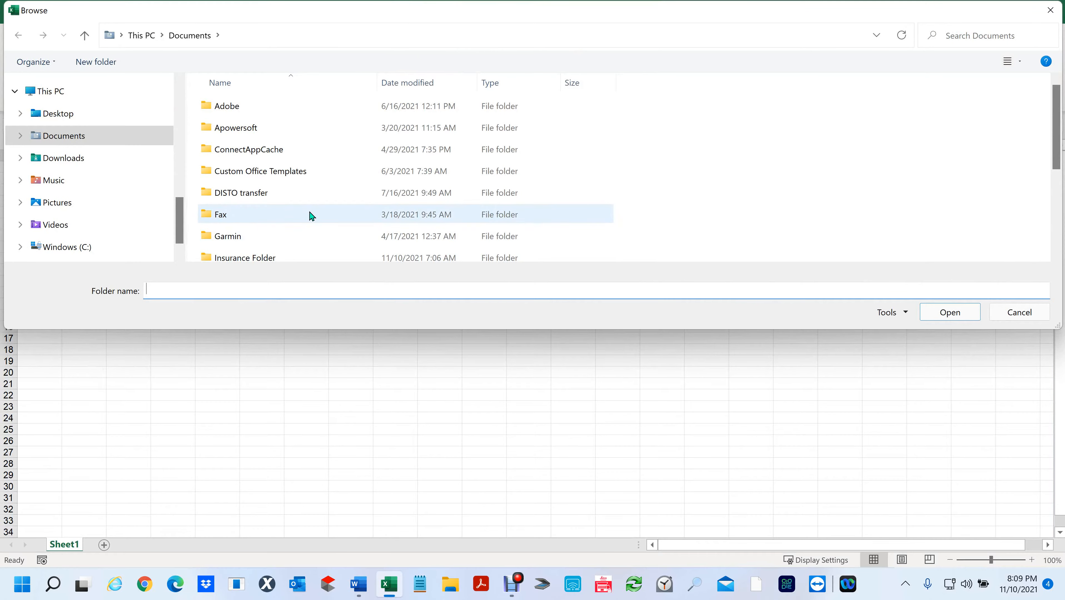
click(206, 190)
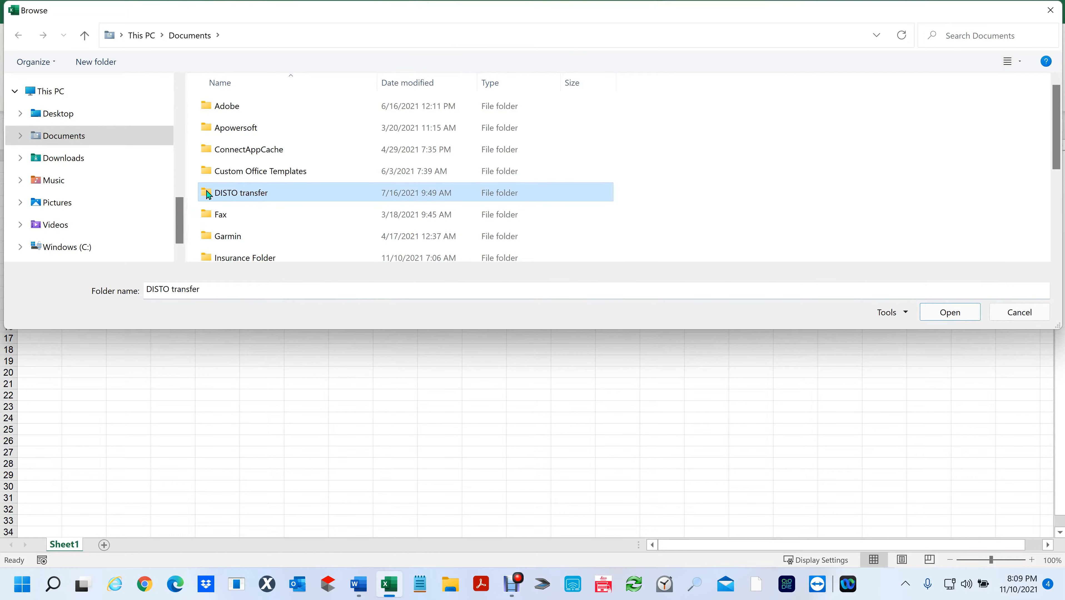
click(946, 311)
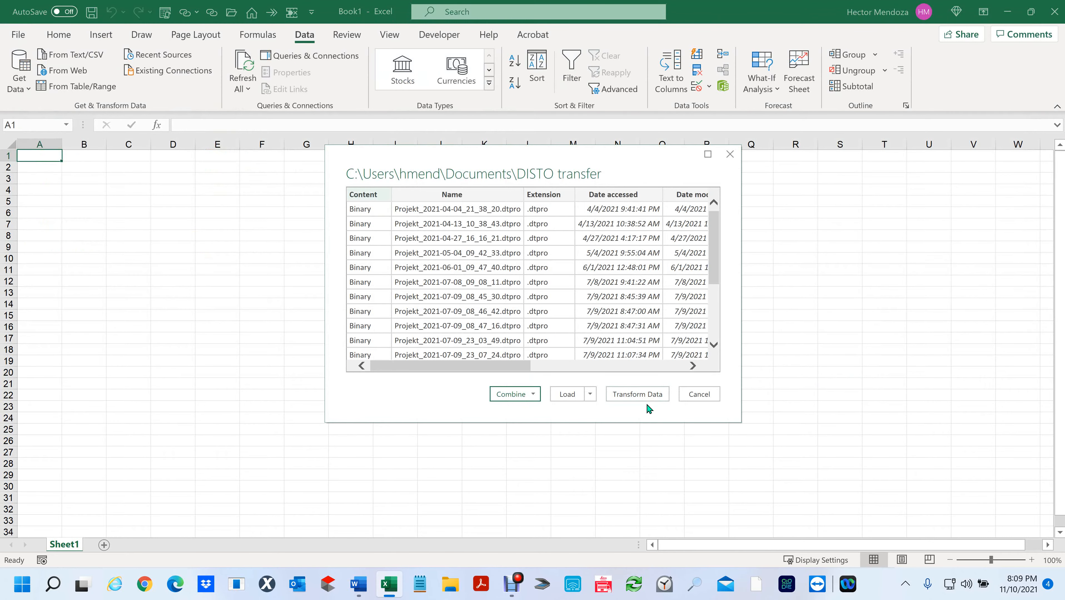
click(648, 396)
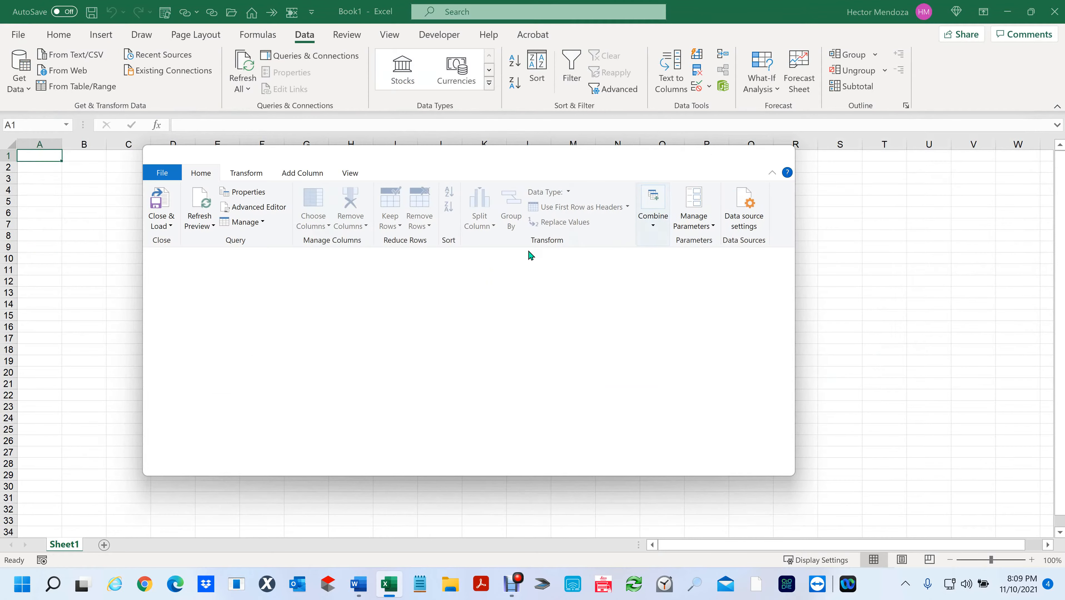
click(160, 205)
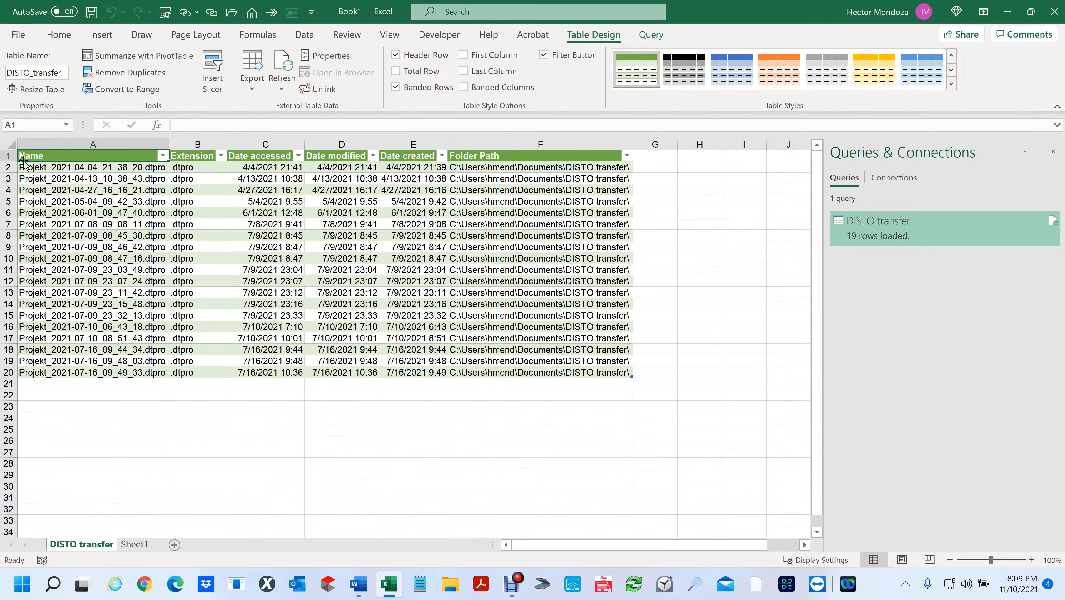
Step: Copy the file names in cells A3 to A20 of the DISTO transfer table
click(8, 155)
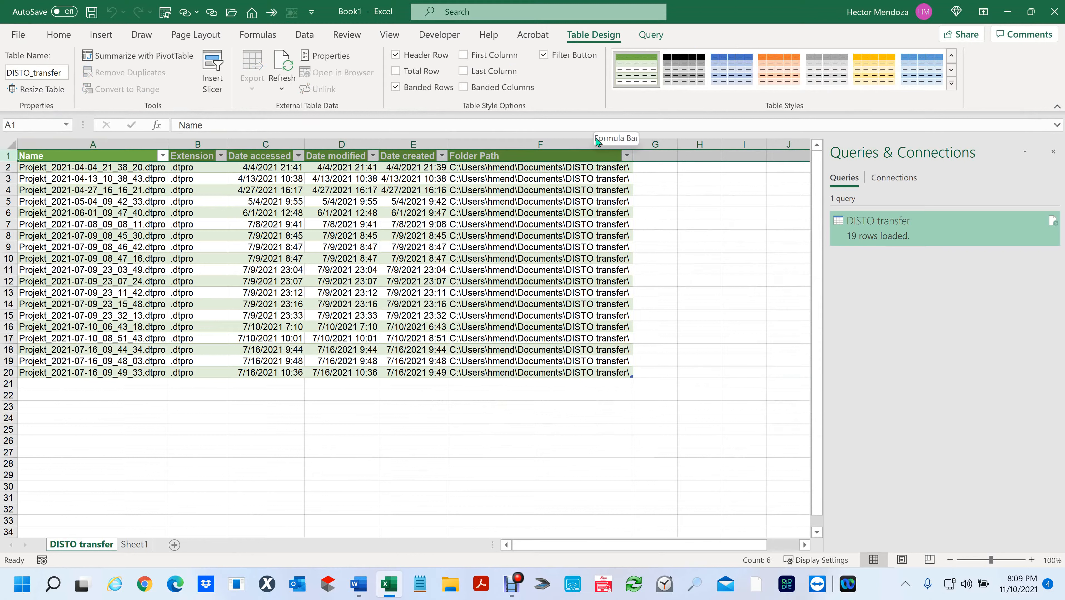
click(347, 443)
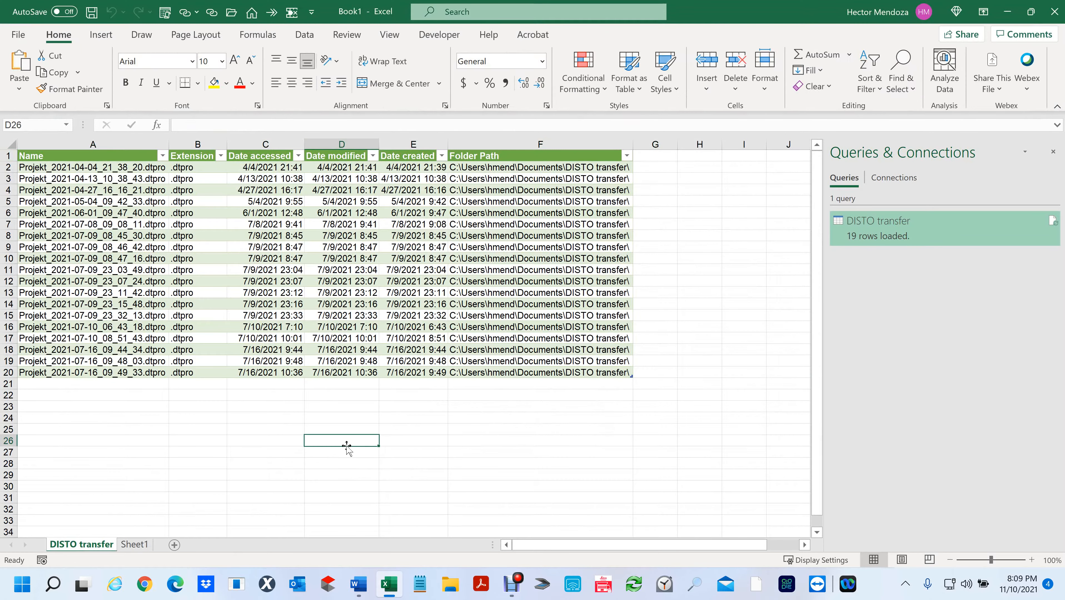
drag(158, 372, 62, 176)
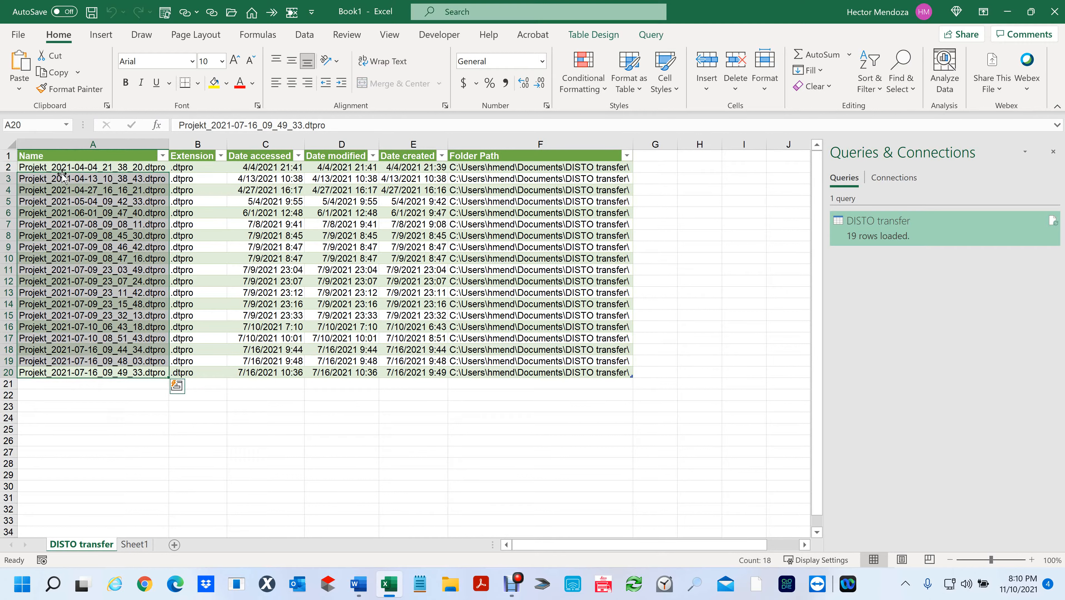
key(ctrl+c)
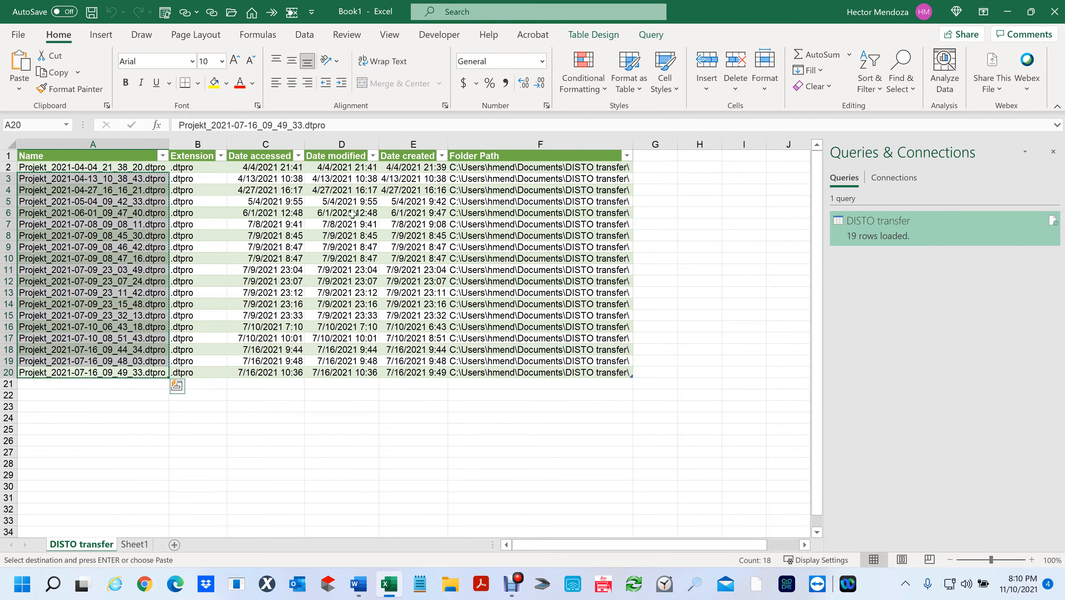
Step: Switch to Word, start a new blank document and paste the copied file names into it as plain text
right_click(357, 592)
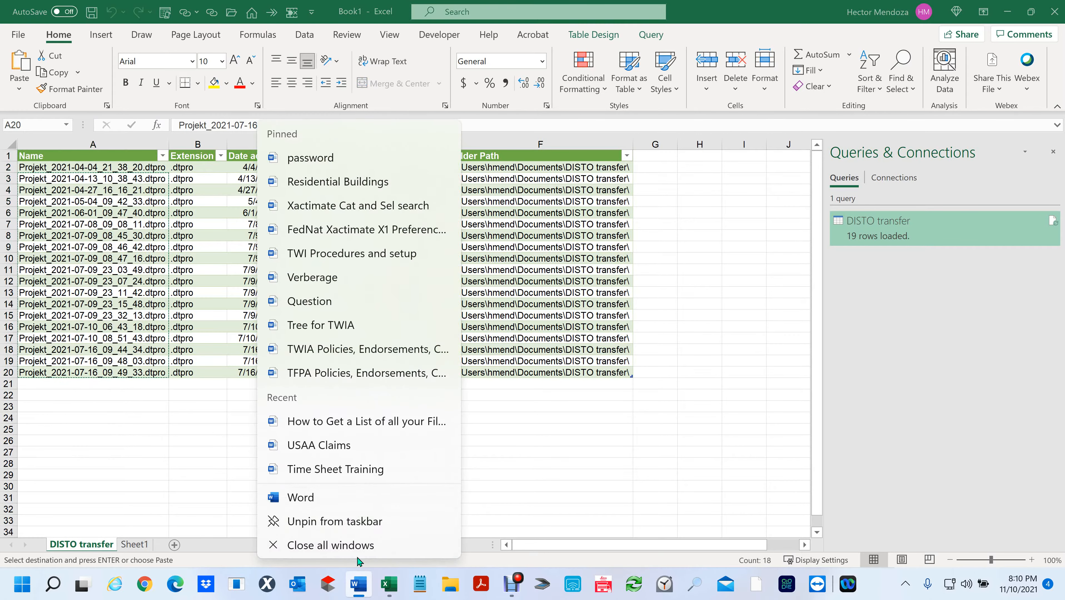
click(340, 503)
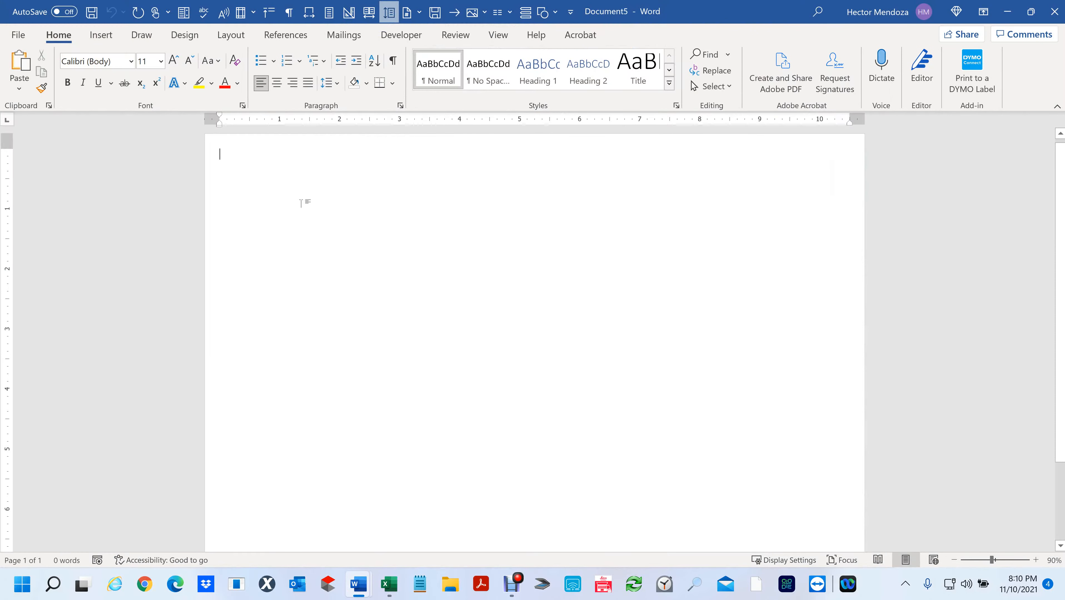
right_click(250, 167)
click(387, 240)
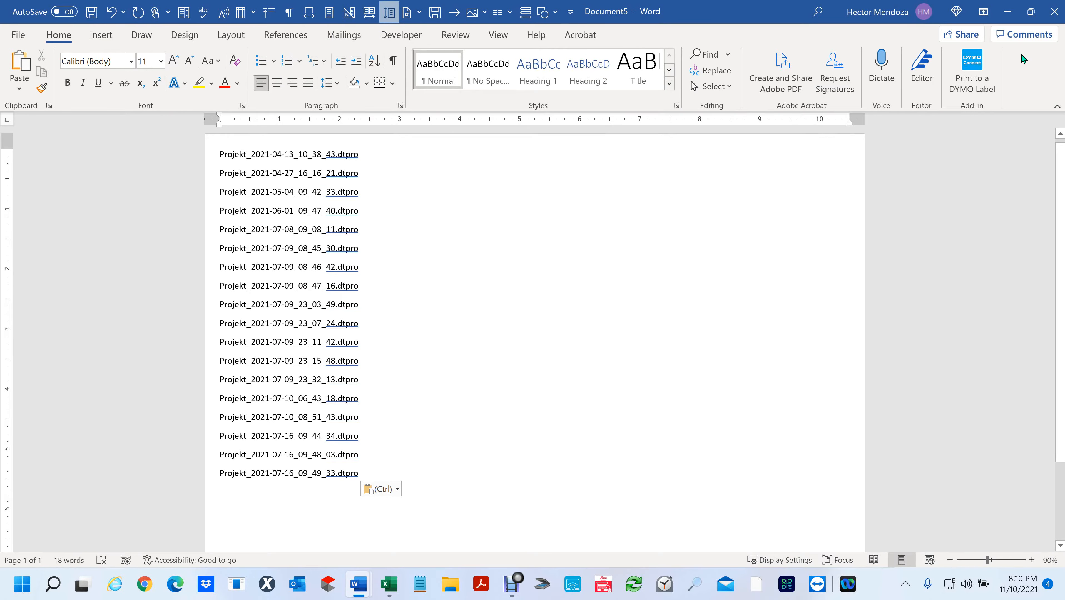
Step: Close the Word document and the Excel workbook Book1 without saving either one
click(1050, 18)
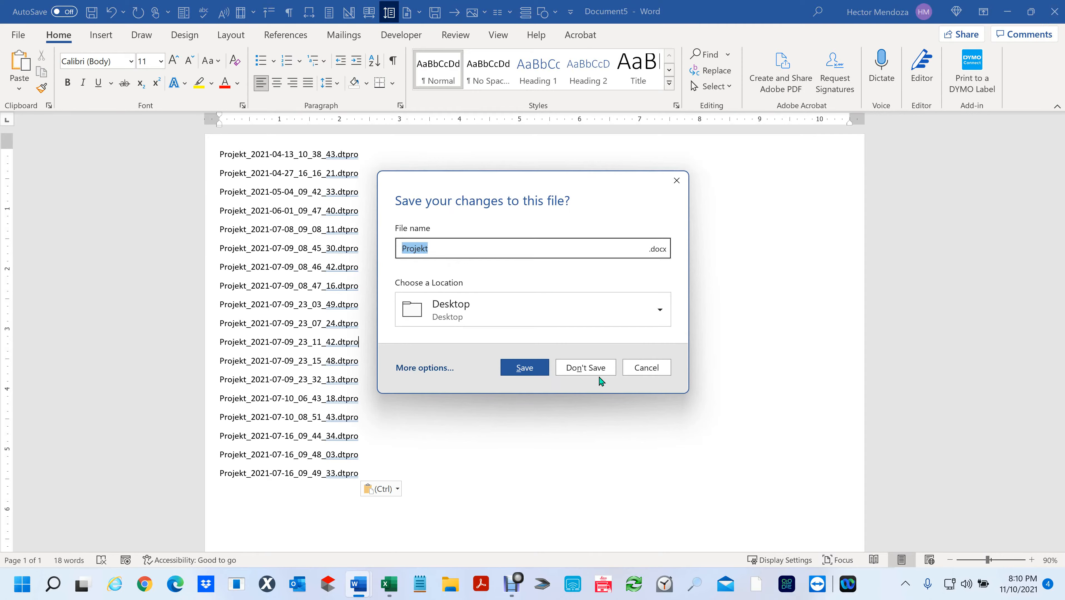
click(595, 368)
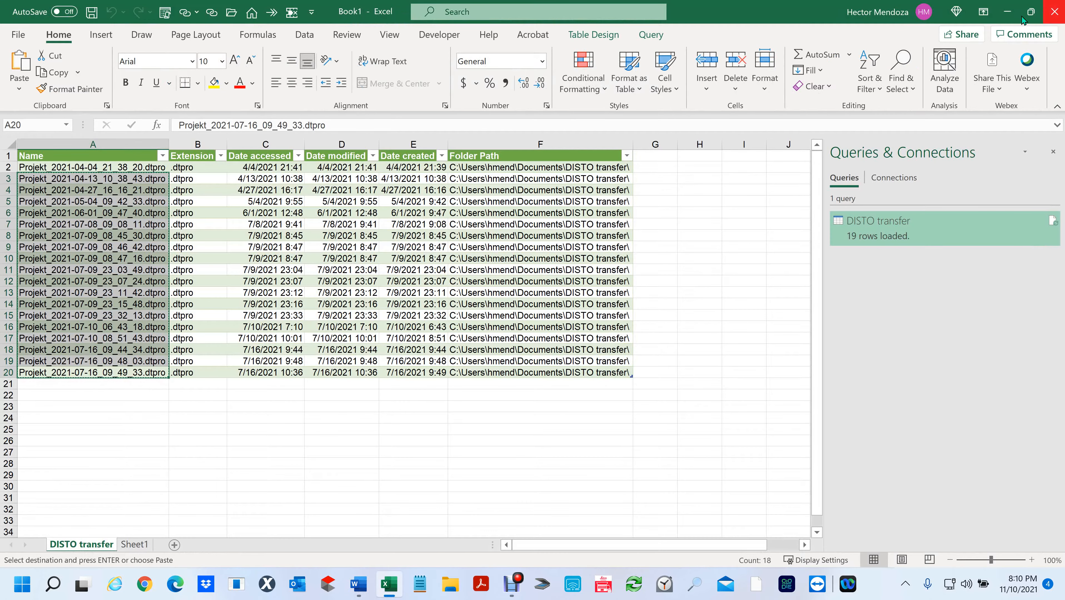
click(1055, 12)
click(588, 368)
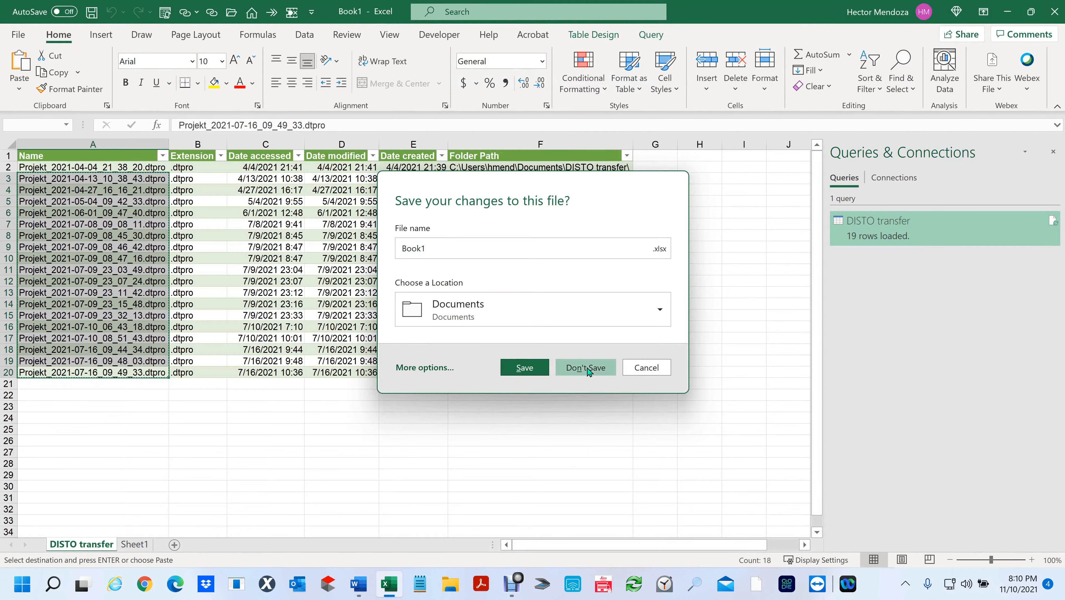